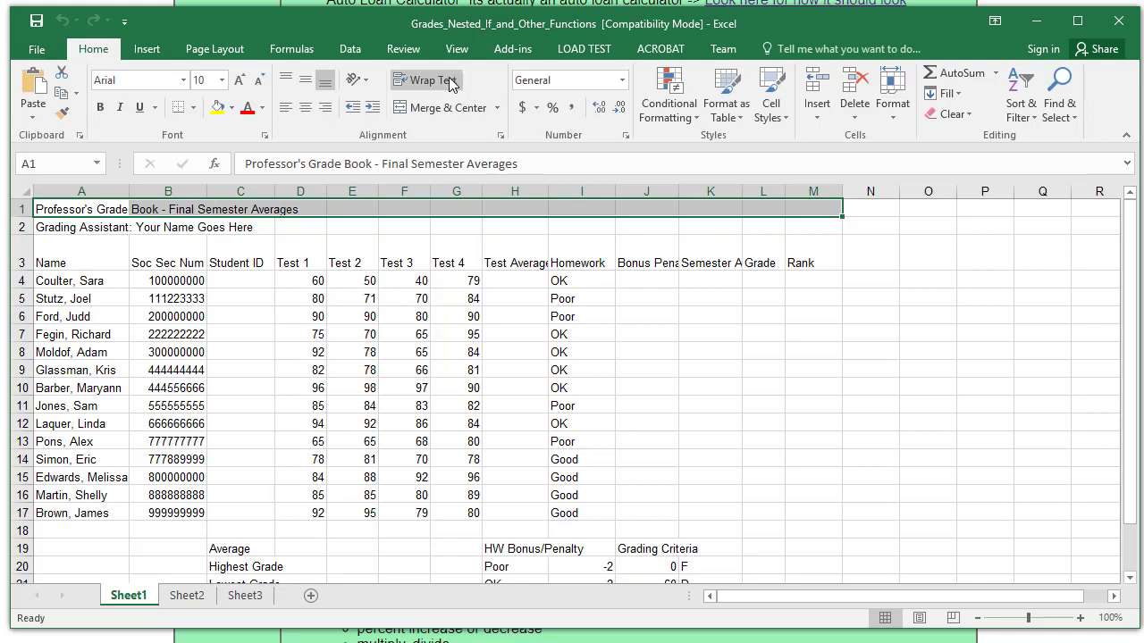
- Merge and centre both title lines across columns A–M
left_click(451, 108)
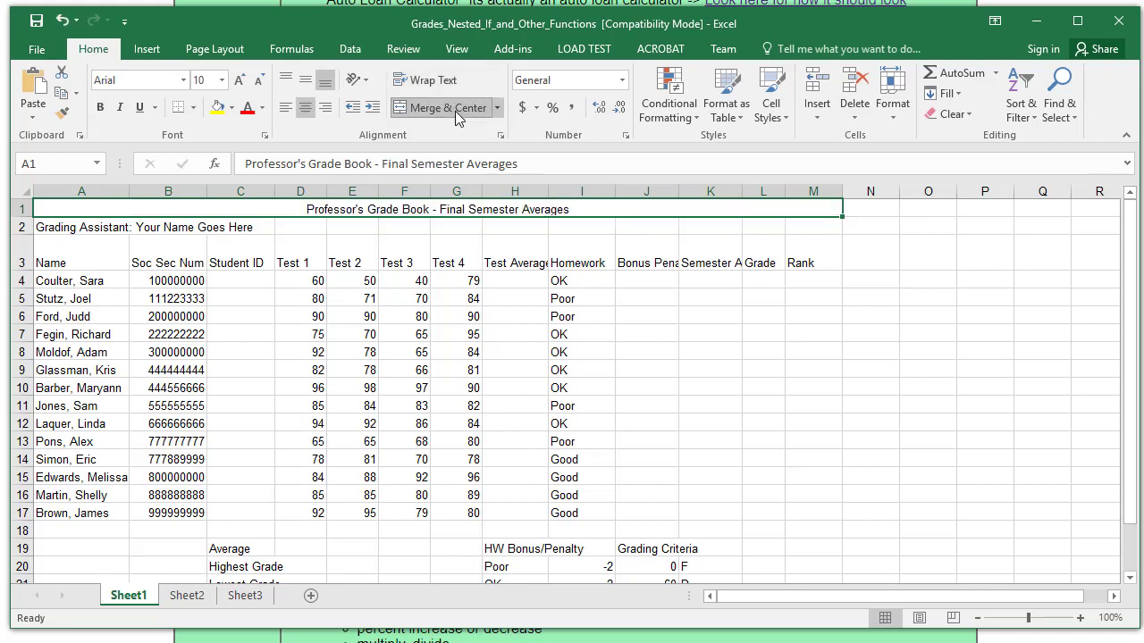
left_click(42, 227)
left_click_drag(42, 227, 812, 227)
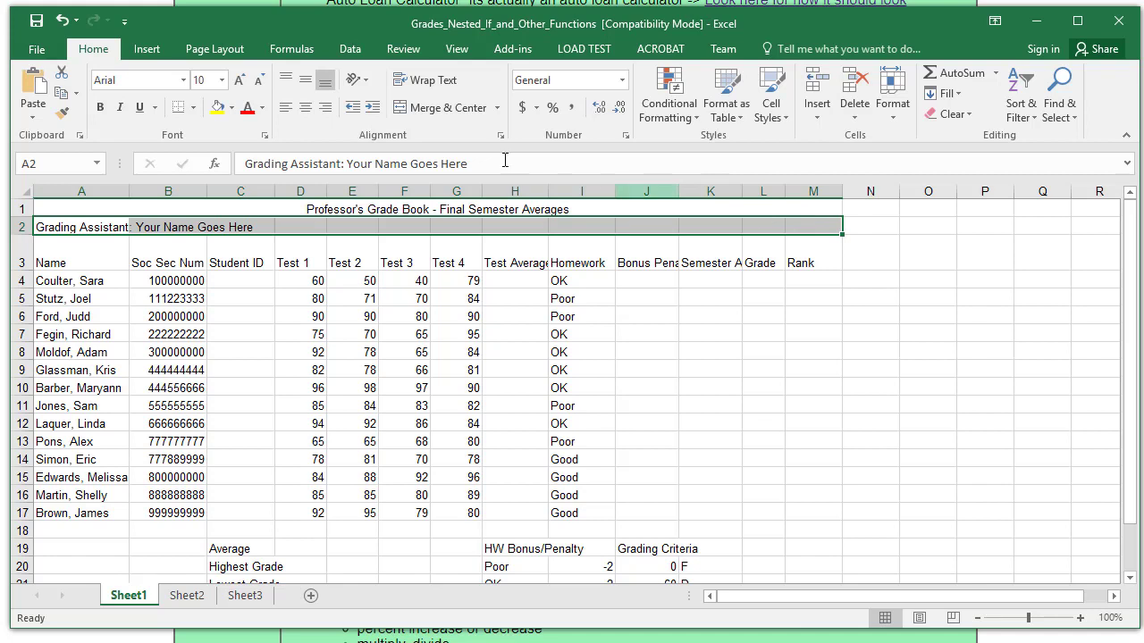
left_click(451, 108)
- Make both title lines 12 pt bold
left_click(381, 207)
left_click_drag(380, 223, 380, 225)
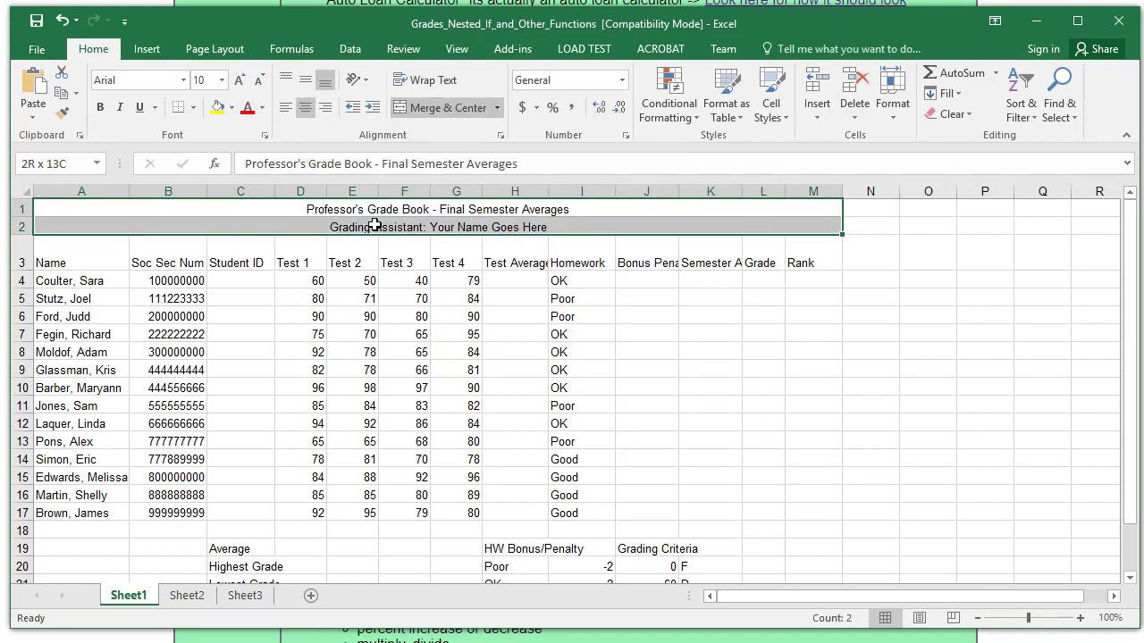
left_click(222, 80)
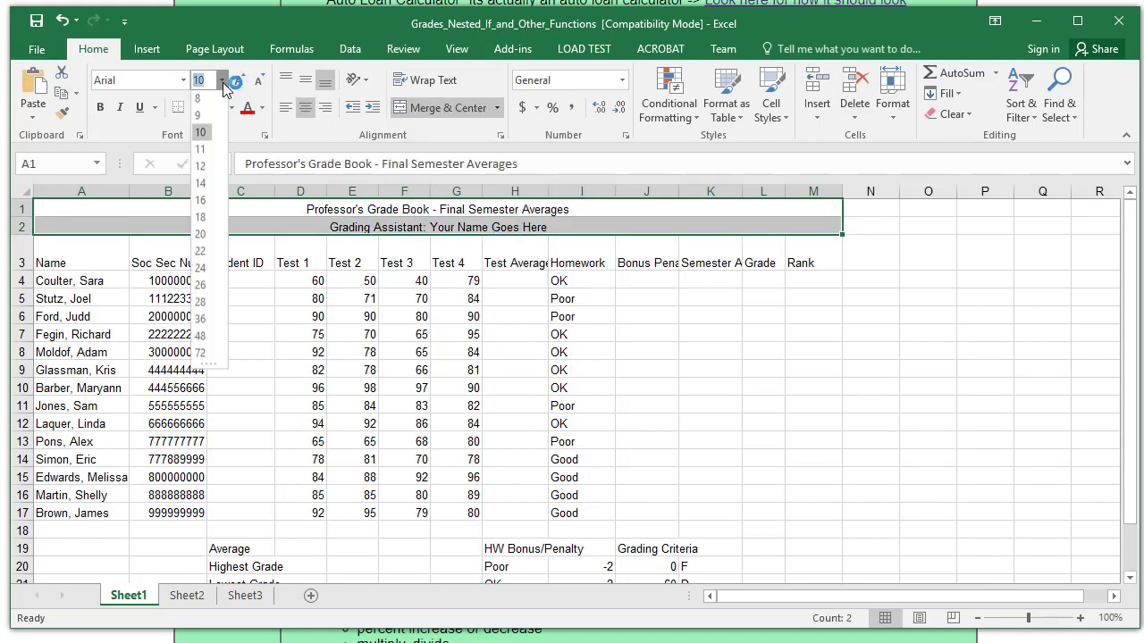
left_click(202, 169)
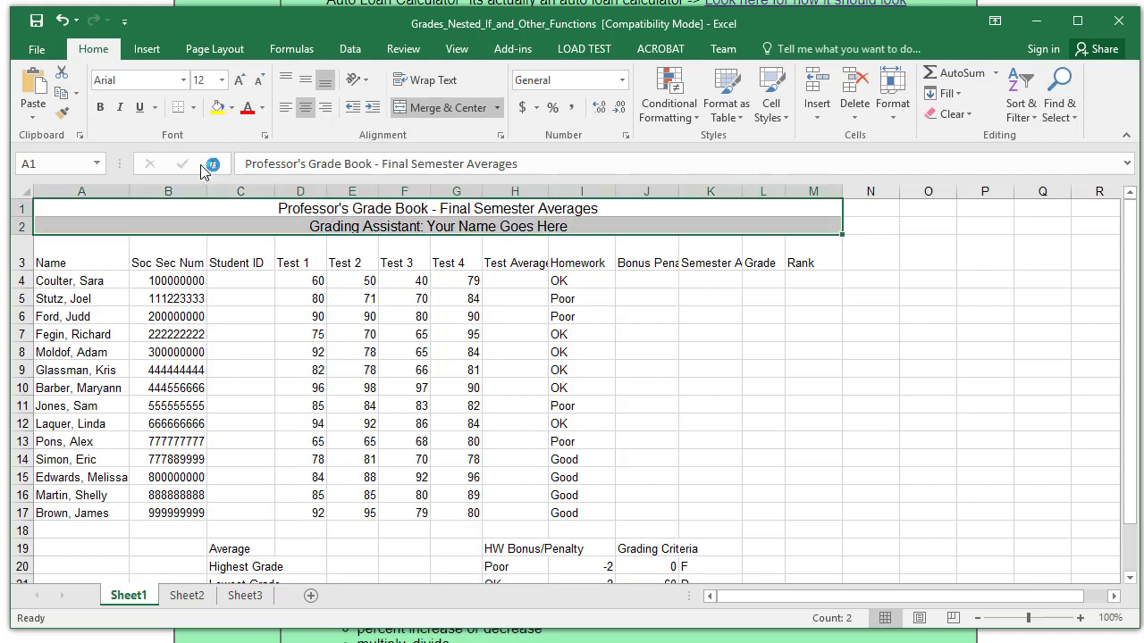
left_click(101, 108)
- Make the row 3 column headers bold with wrapped text
left_click_drag(77, 252, 838, 250)
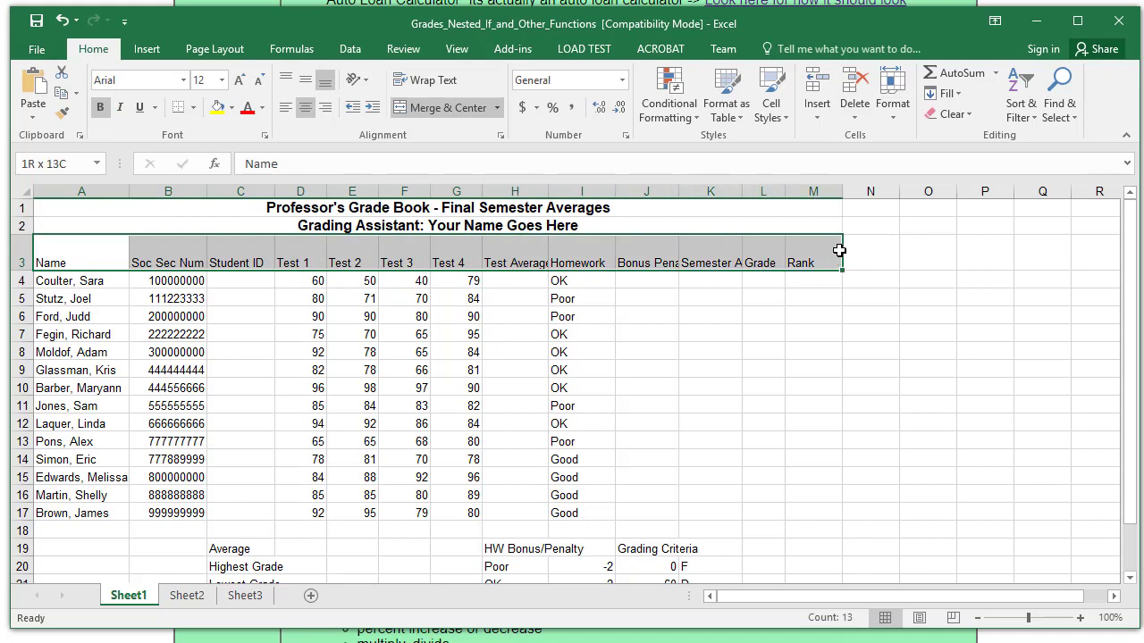
left_click(435, 81)
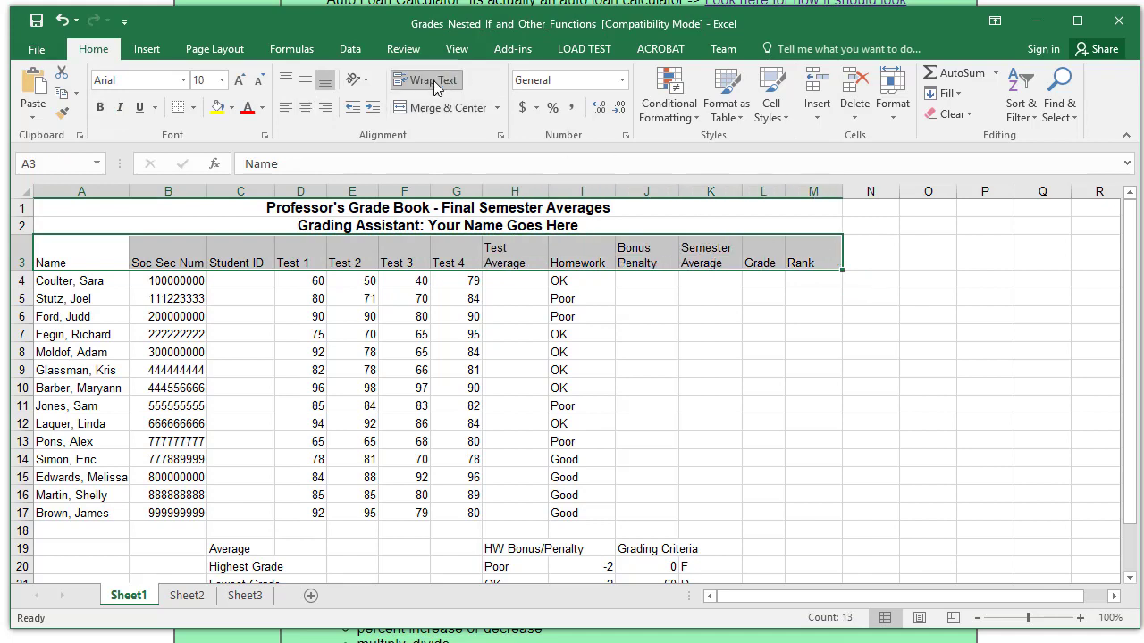
left_click(102, 108)
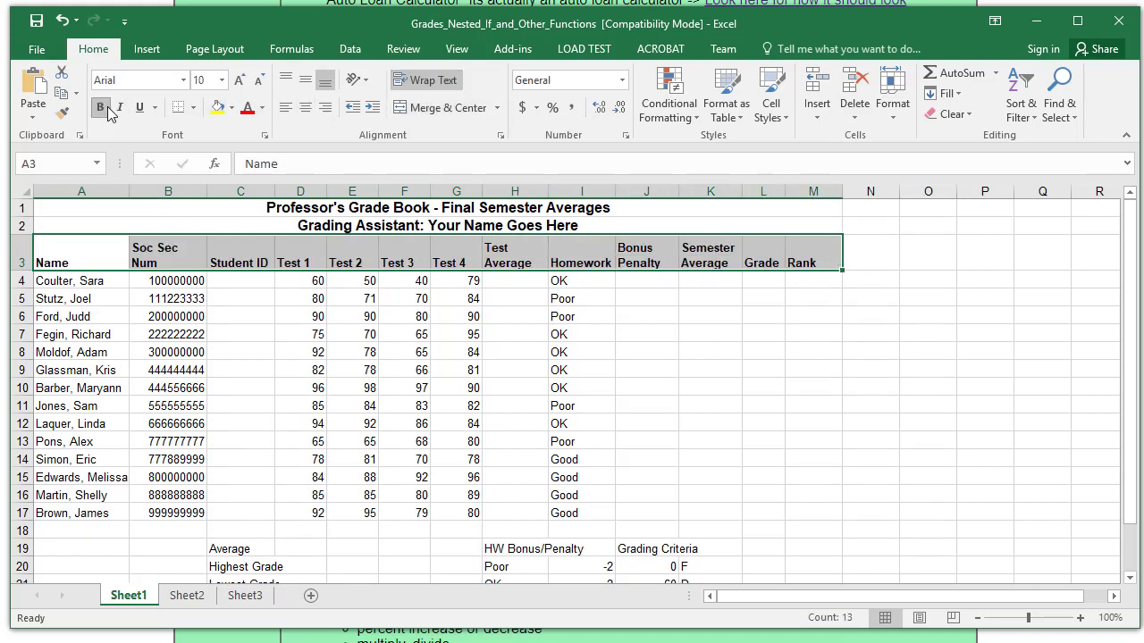
left_click_drag(88, 255, 799, 509)
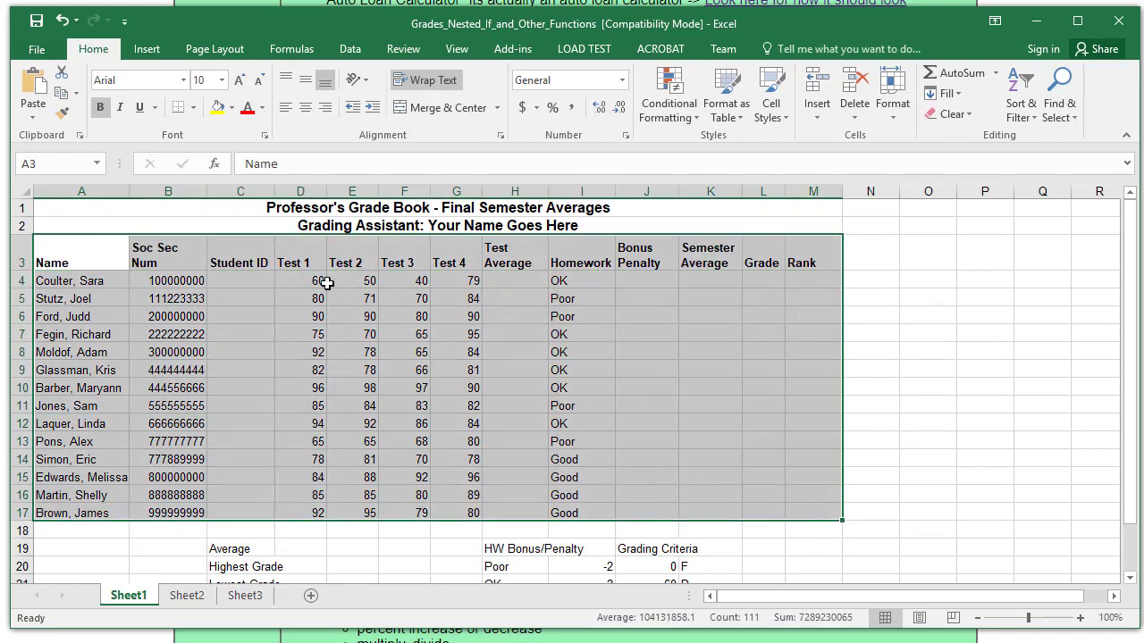
- Apply all borders to every cell of the grade table A3:M17
left_click(193, 107)
left_click(285, 281)
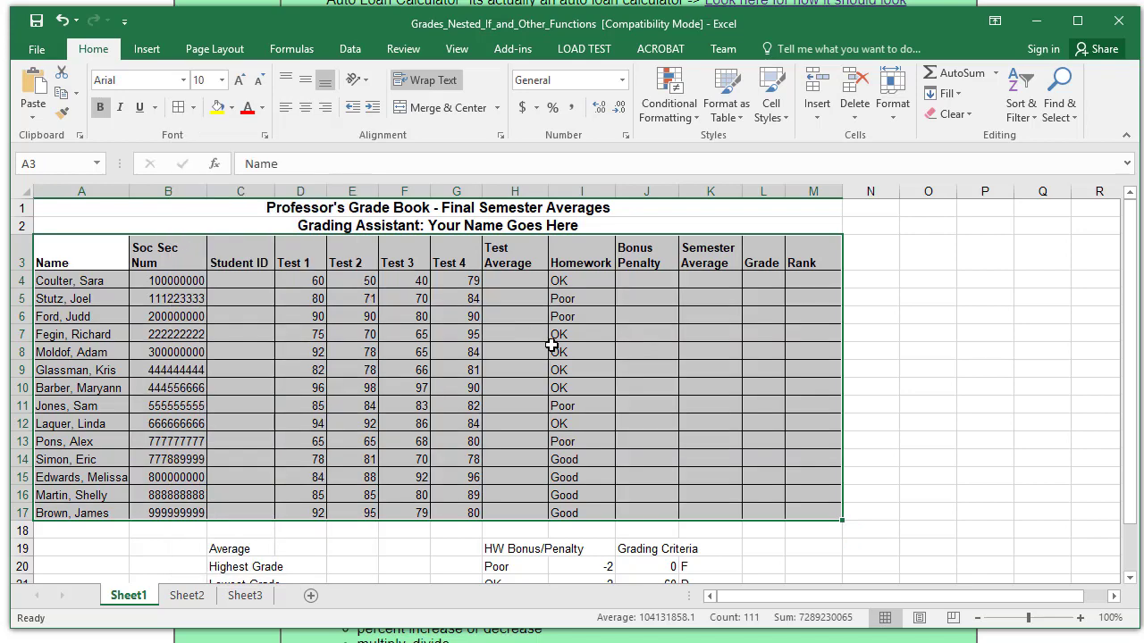
left_click_drag(897, 382, 946, 368)
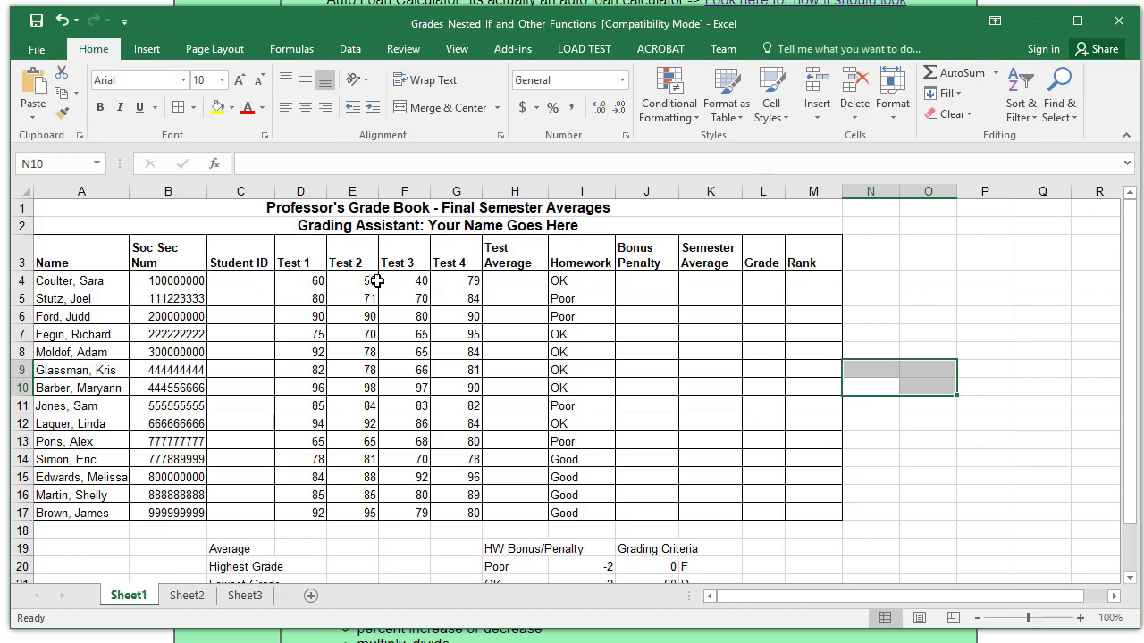
- Turn on Wrap Text for the Exam Weights label in cell C24
scroll(701, 432, "down", 2)
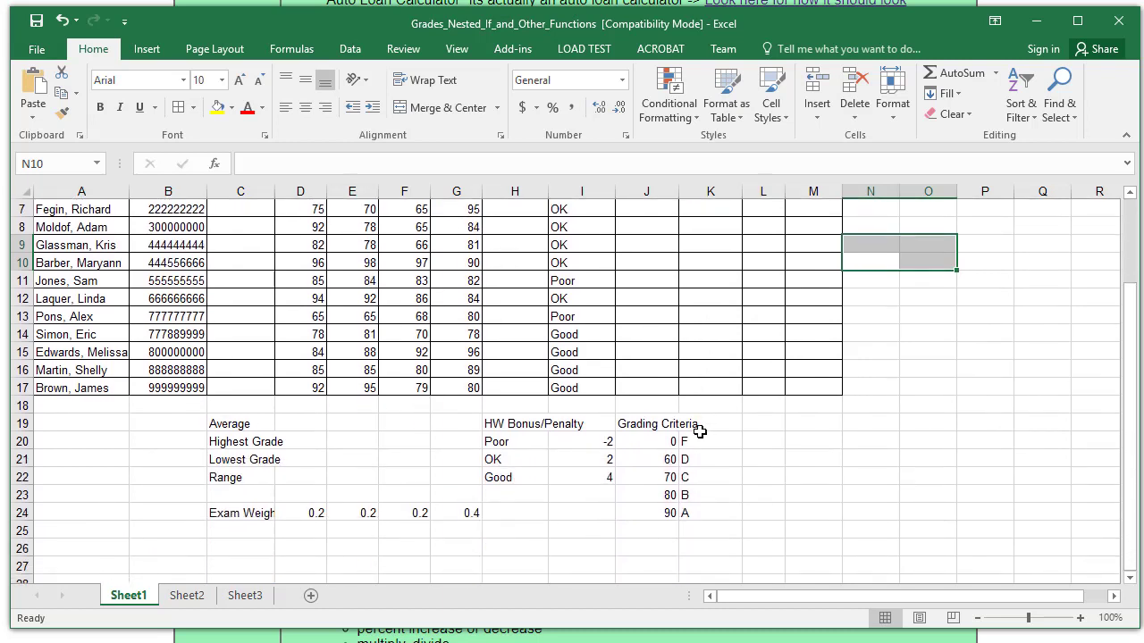
left_click(231, 513)
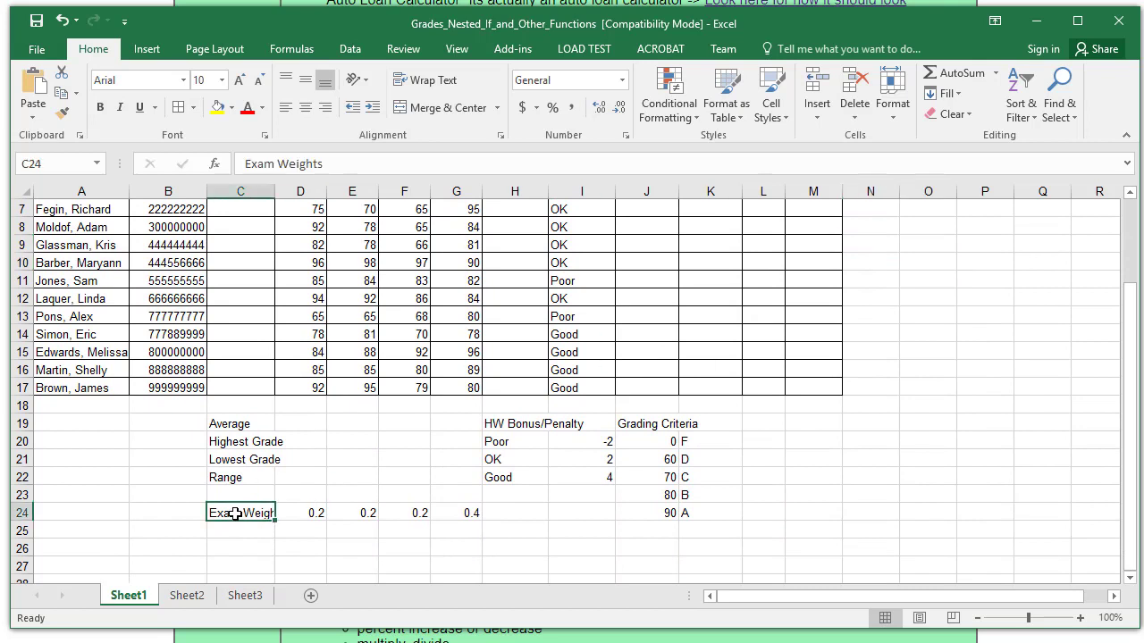
left_click(435, 80)
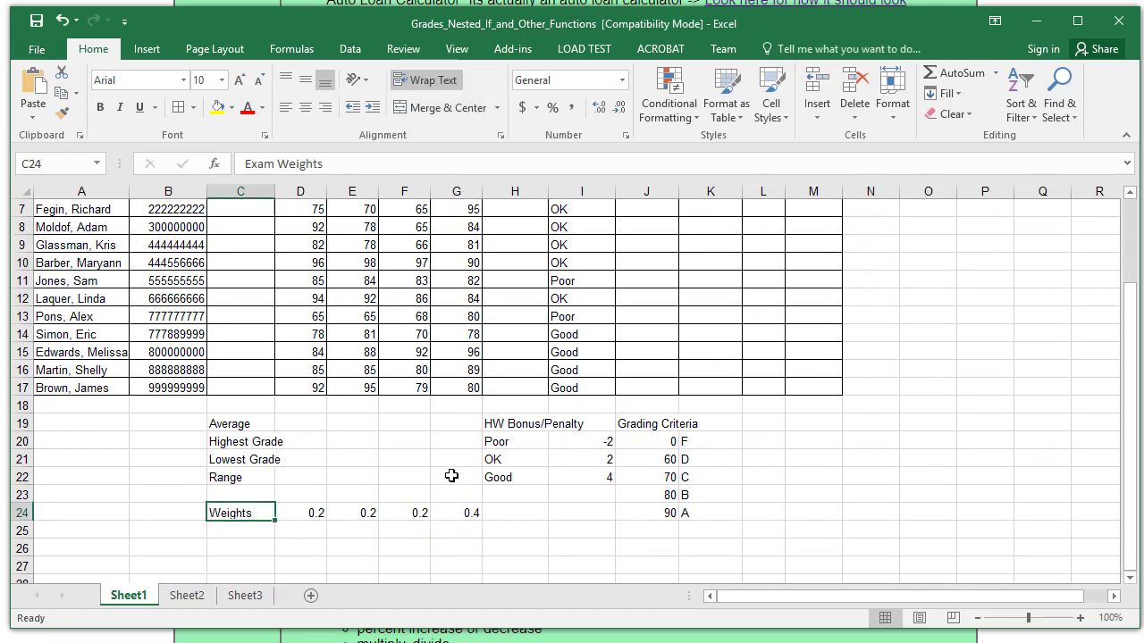
left_click_drag(1135, 394, 1137, 314)
scroll(326, 282, "down", 1)
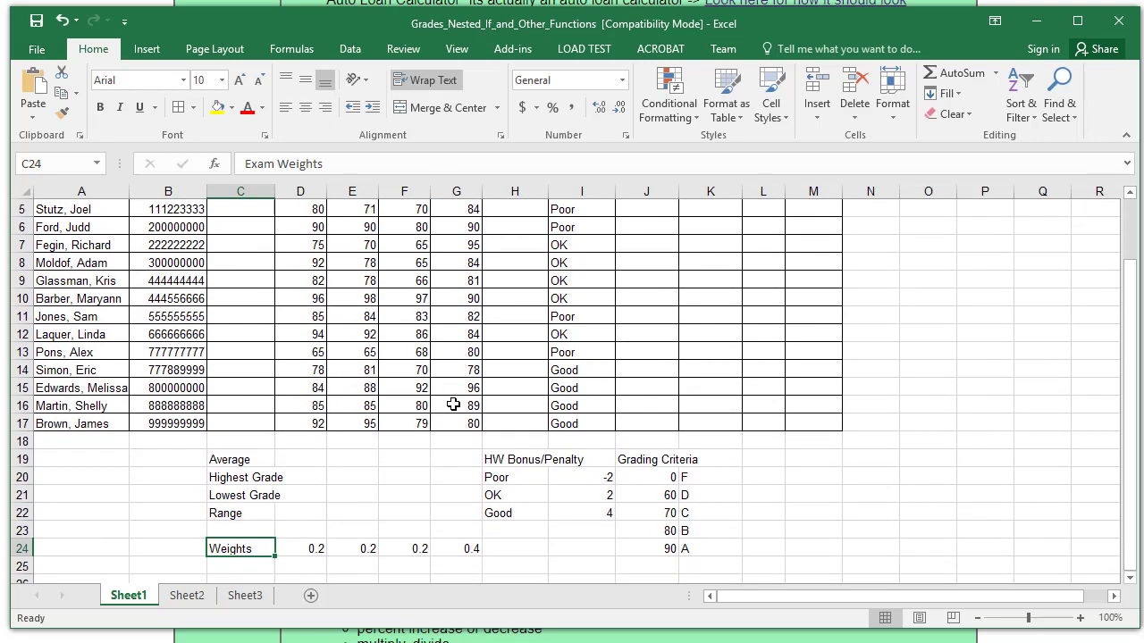
scroll(453, 405, "up", 2)
- Start H4's formula with the Test 1 and Test 2 weighted terms: =D4*D24+E4*E24+
left_click(516, 285)
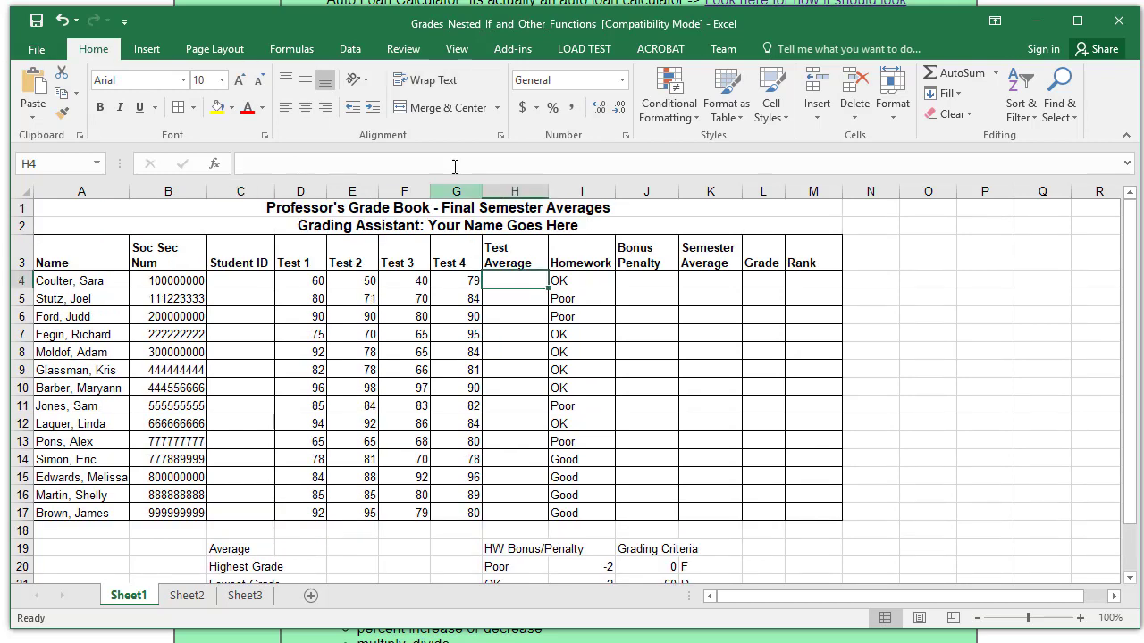
left_click(451, 165)
type("=")
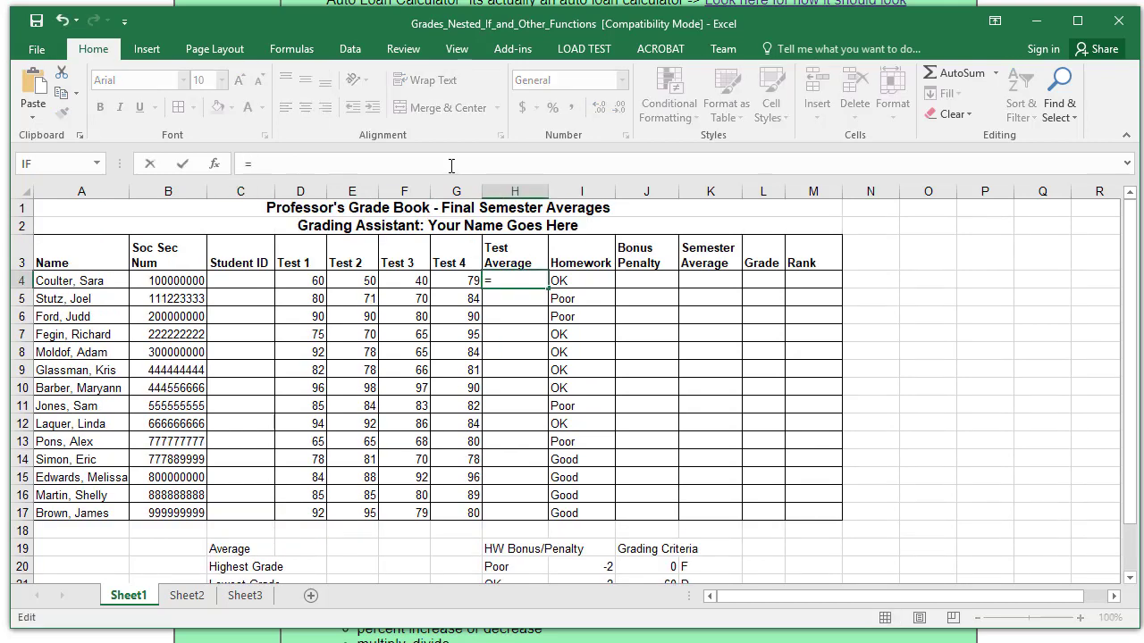
left_click(307, 282)
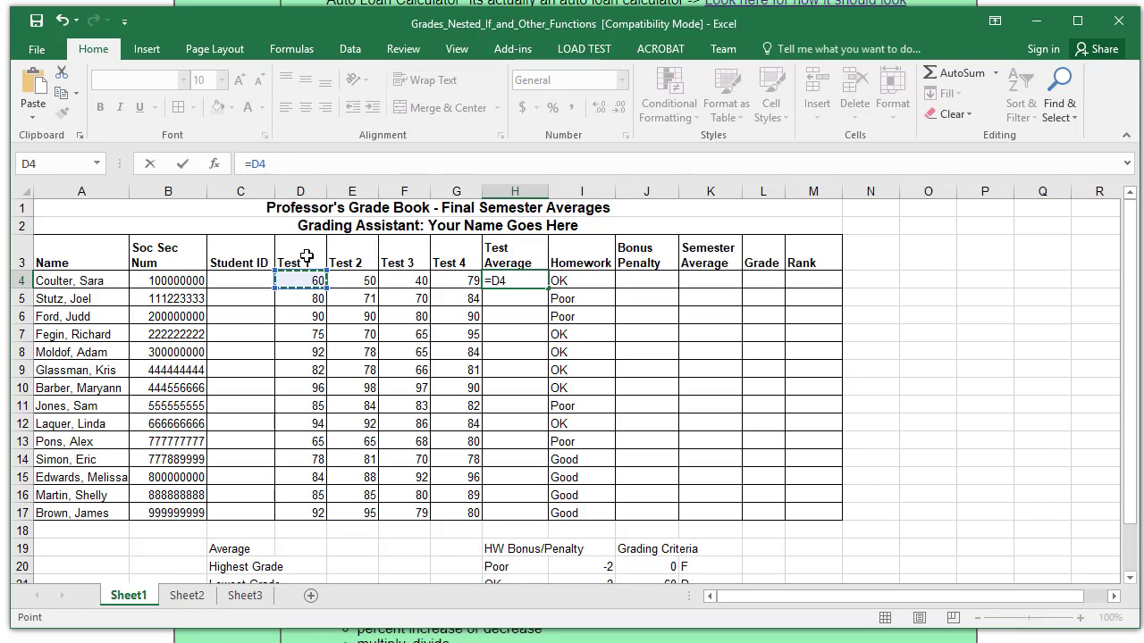
type("*")
left_click_drag(1128, 412, 1128, 421)
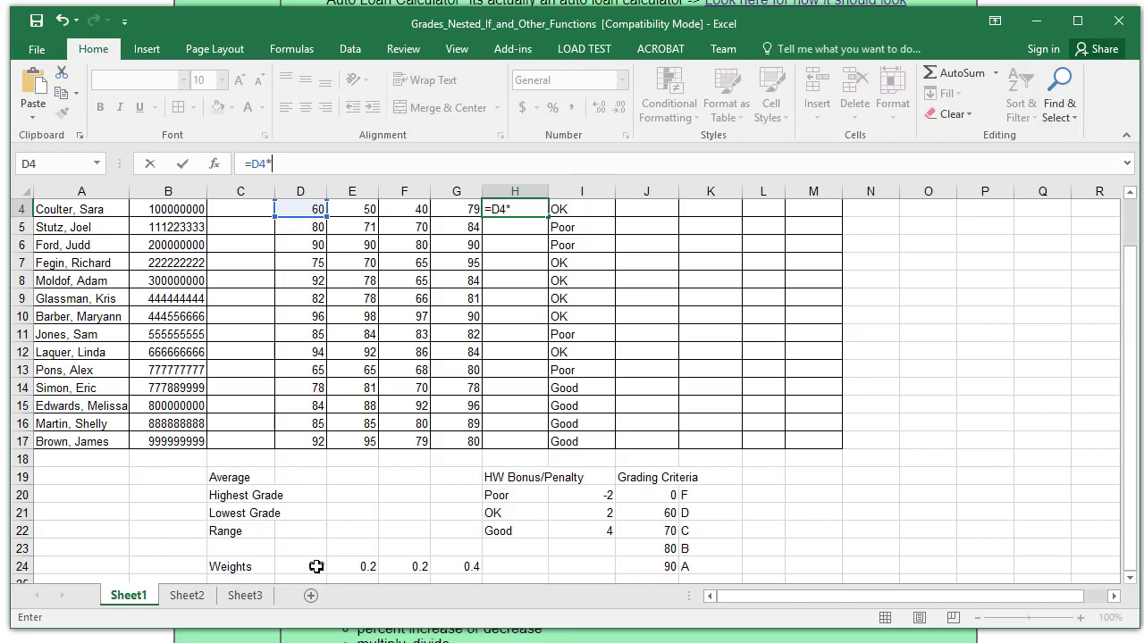
left_click(318, 570)
type("+")
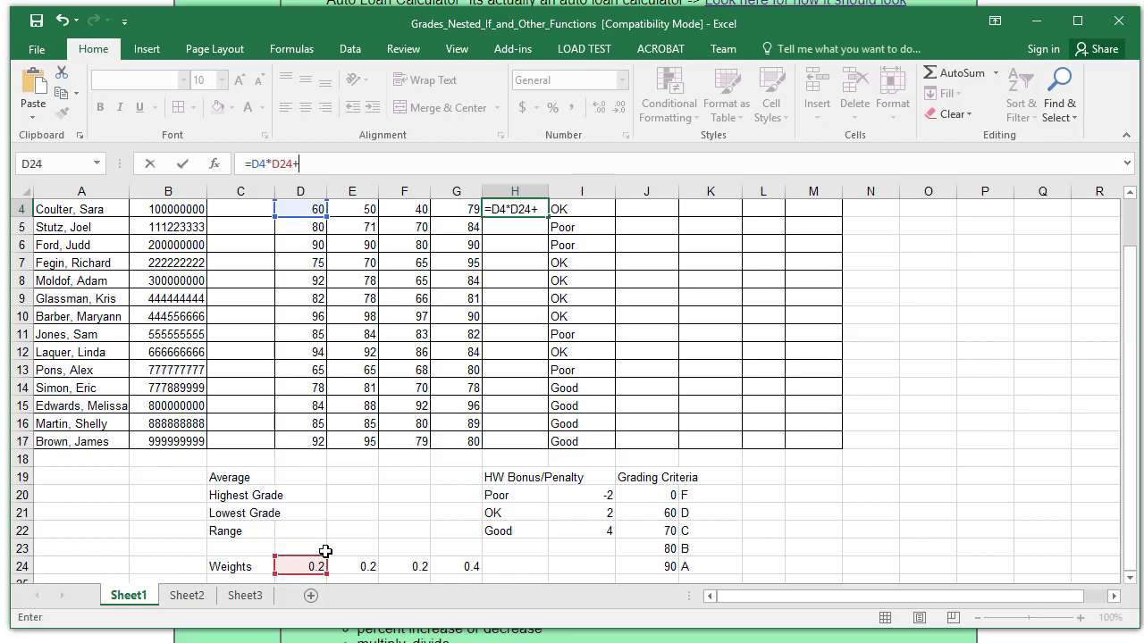
left_click_drag(1131, 345, 1131, 332)
left_click(354, 264)
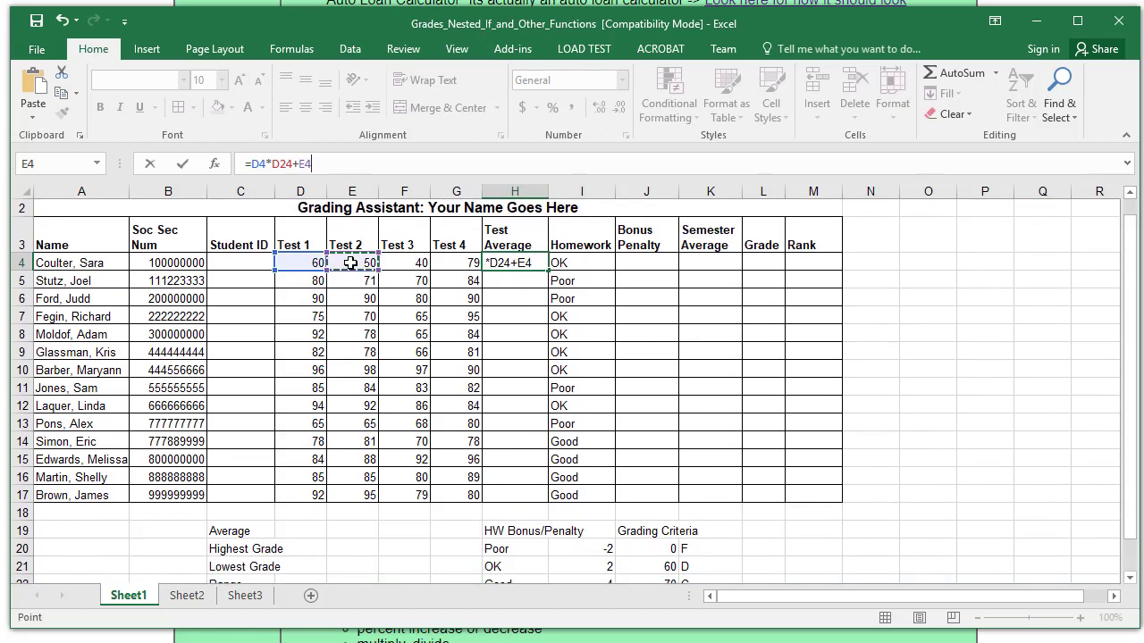
type("*")
left_click_drag(1131, 354, 1132, 376)
left_click(356, 566)
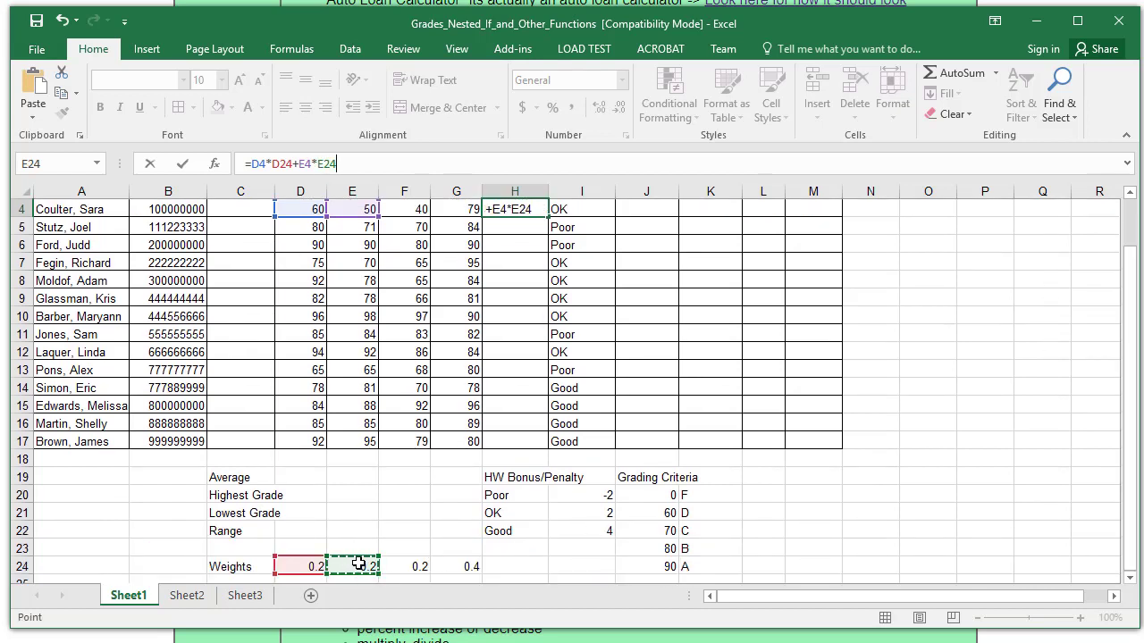
type("+")
- Add F4*F24 and G4*G24 and confirm the Test Average, giving 61.6
scroll(1014, 417, "up", 1)
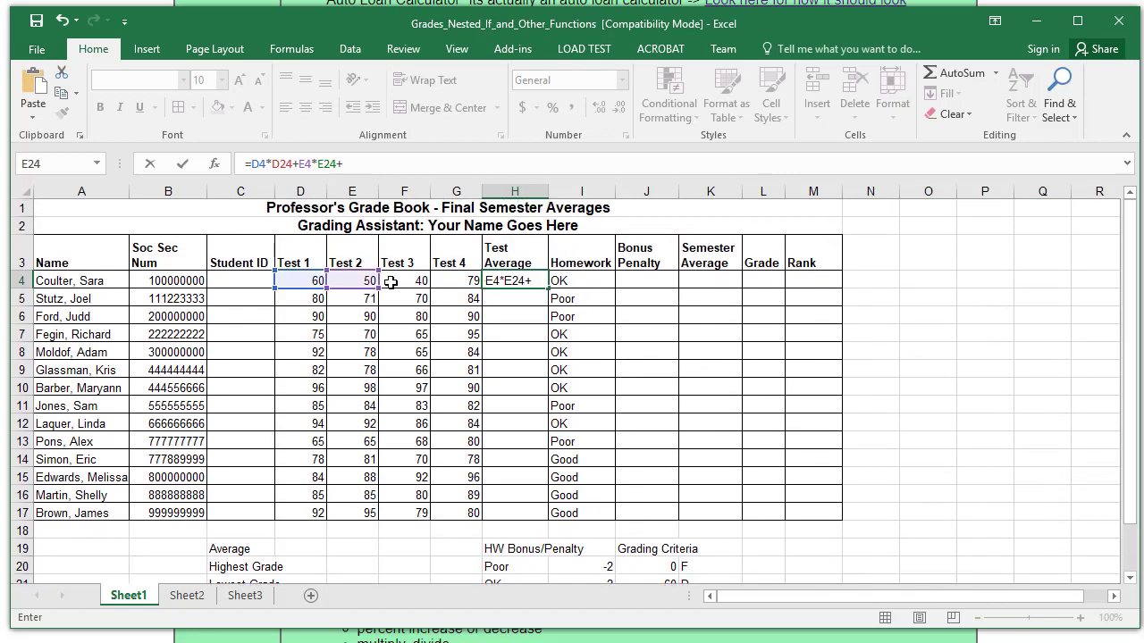
left_click(397, 277)
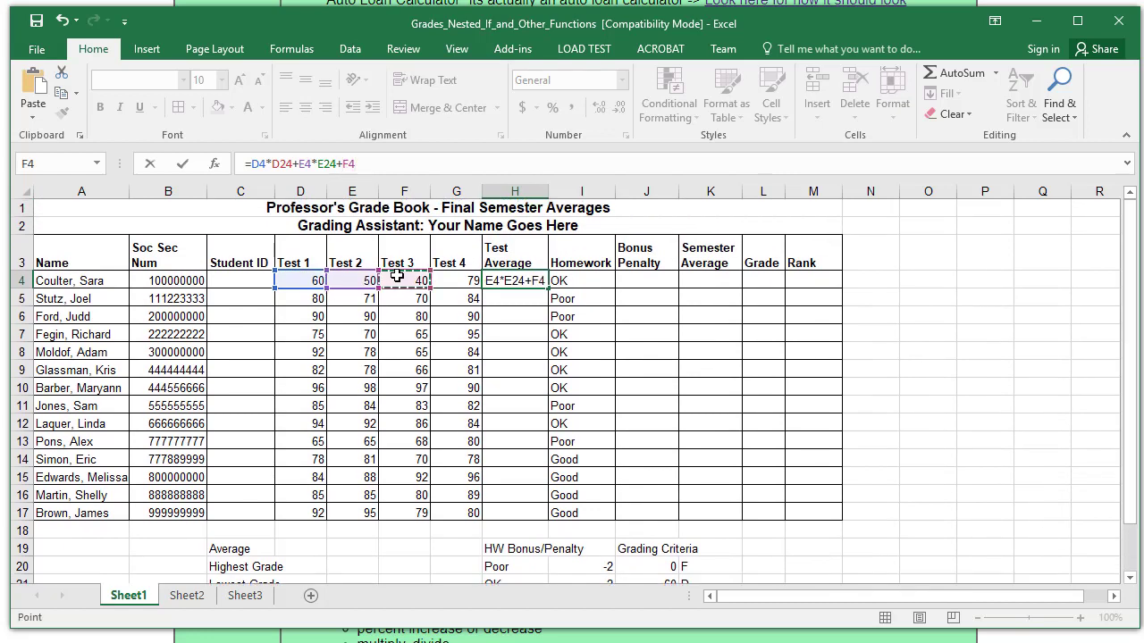
type("*")
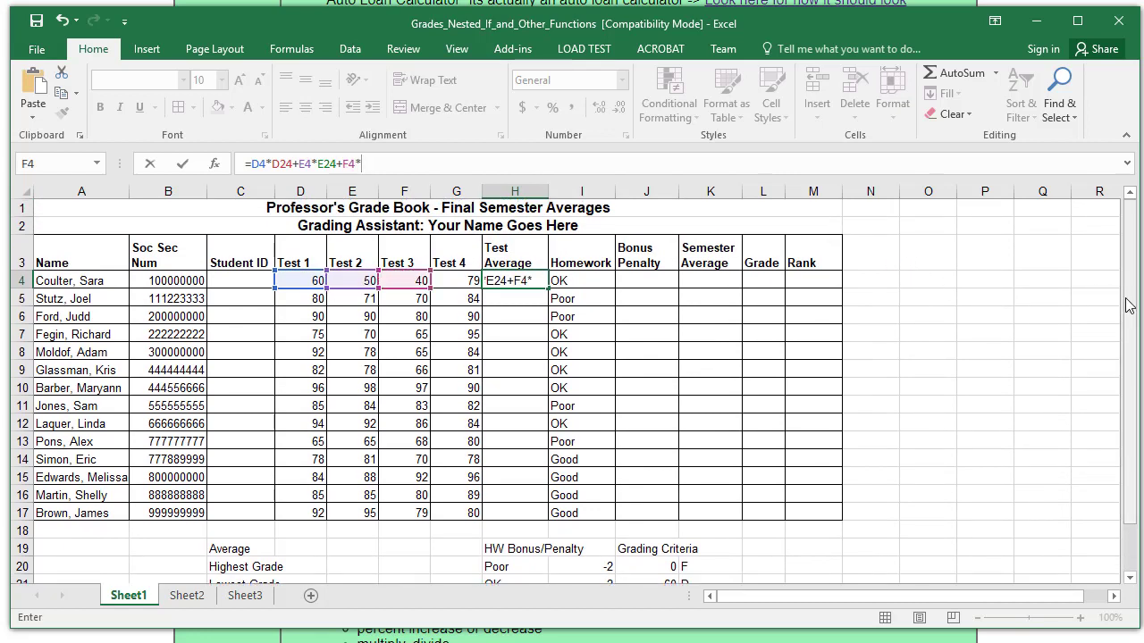
left_click_drag(1130, 302, 1130, 319)
left_click(399, 564)
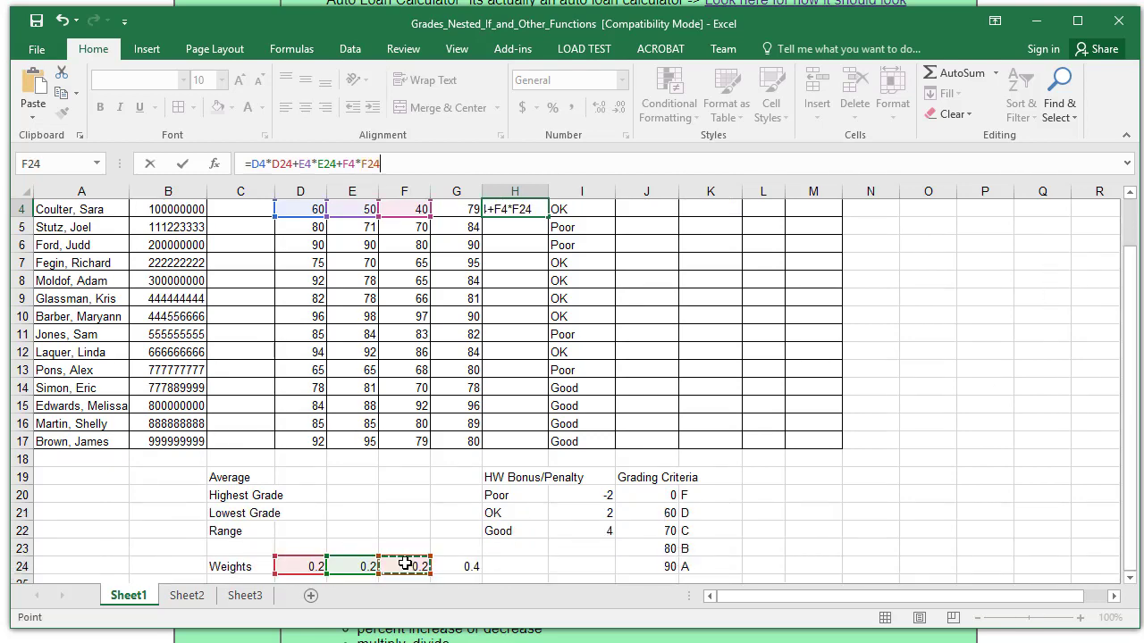
left_click_drag(1125, 467, 1126, 416)
type("+")
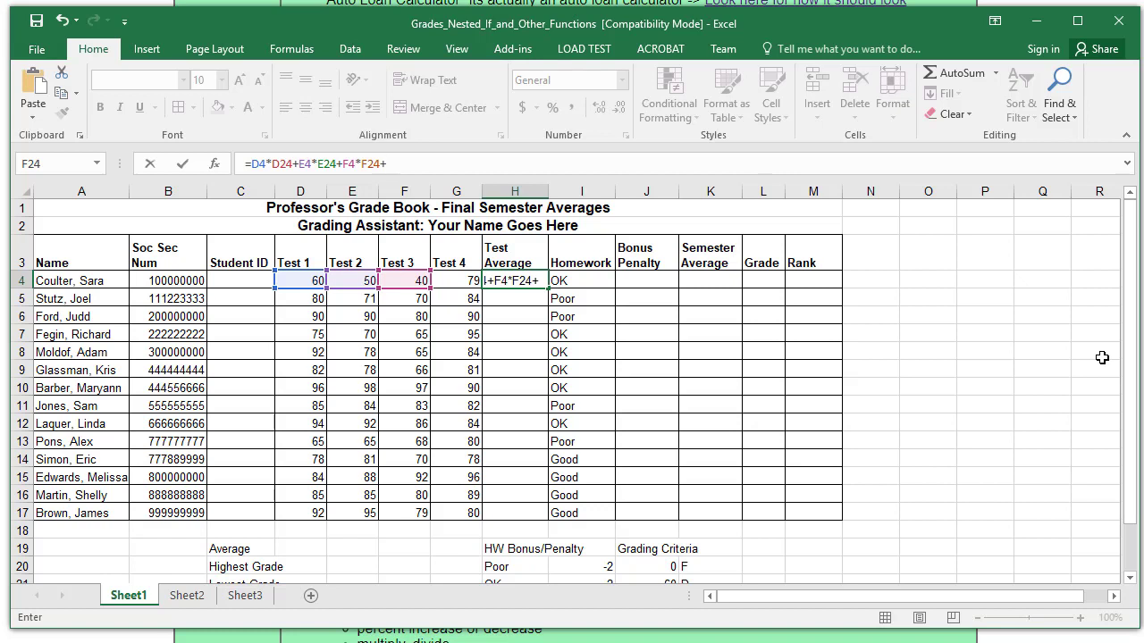
left_click(453, 279)
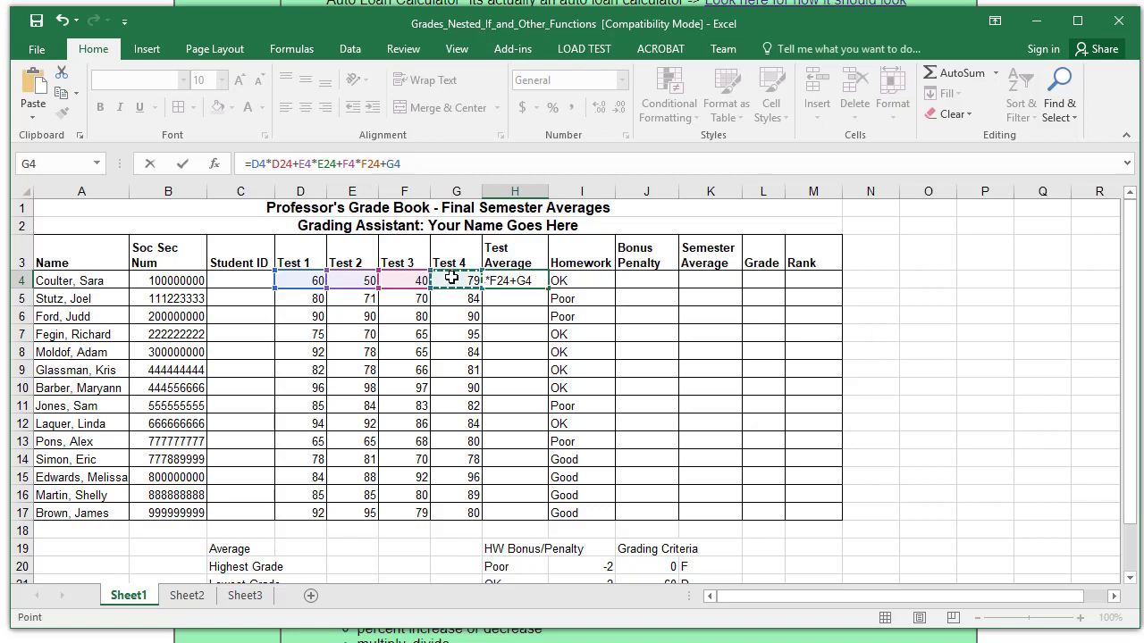
type("*")
left_click_drag(1131, 411, 932, 511)
left_click(455, 569)
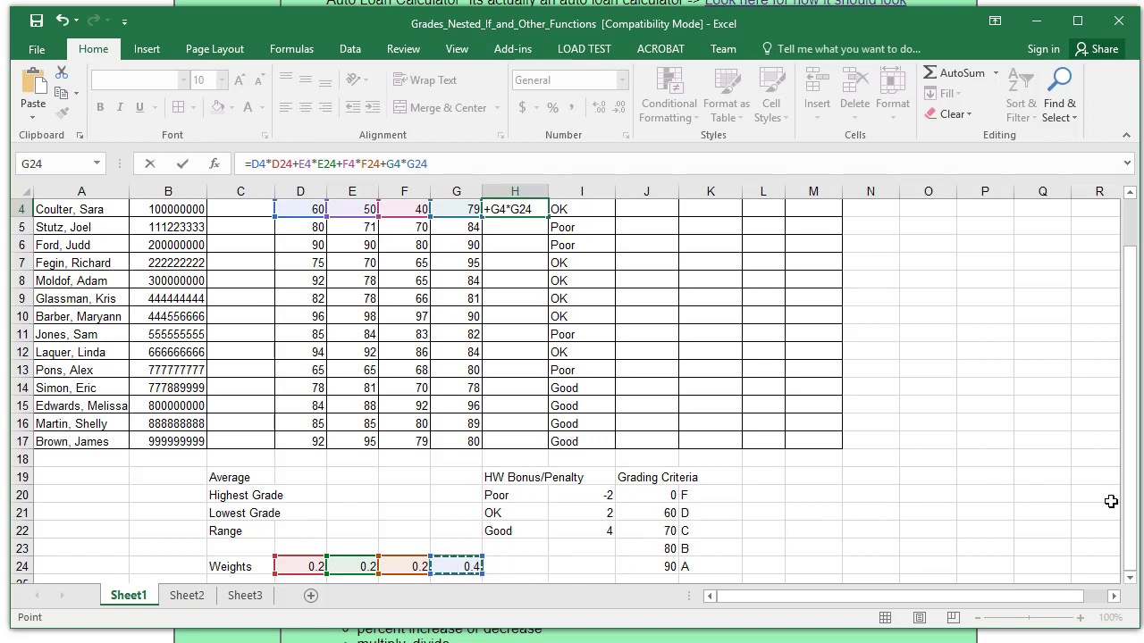
left_click_drag(1131, 493, 1128, 429)
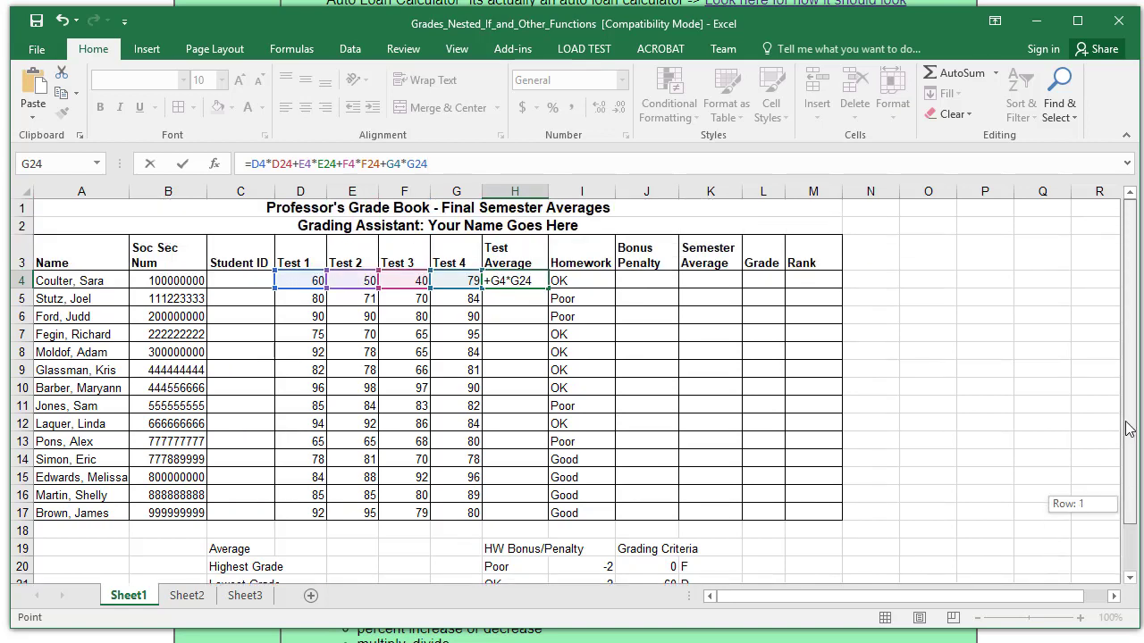
left_click(182, 163)
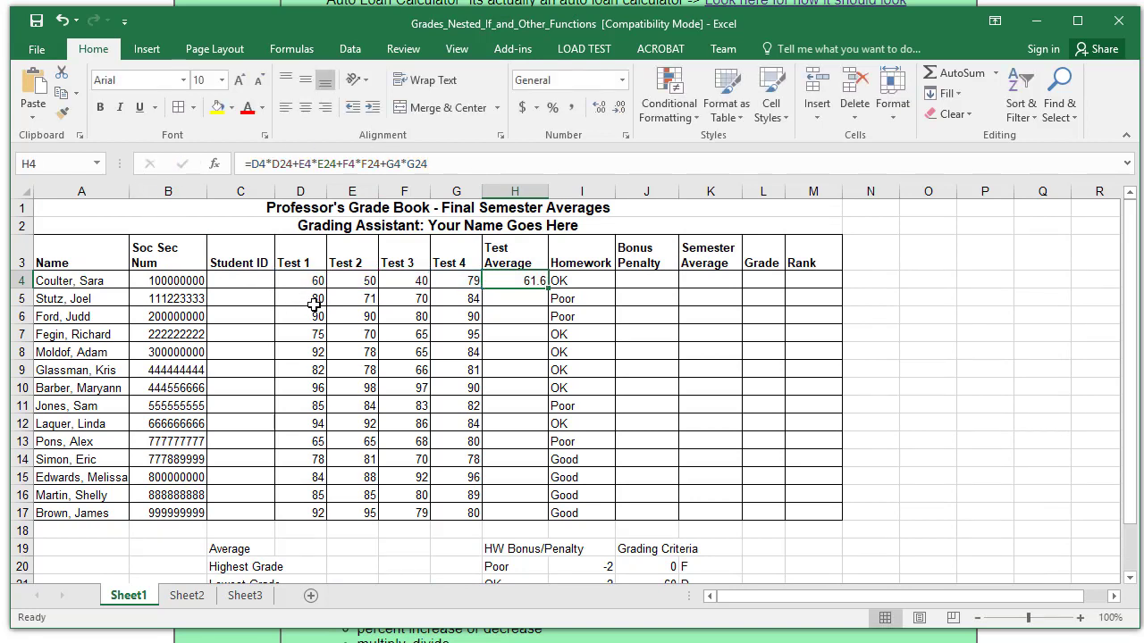
- Fill the original Test Average formula down from H4 to H17
left_click(331, 162)
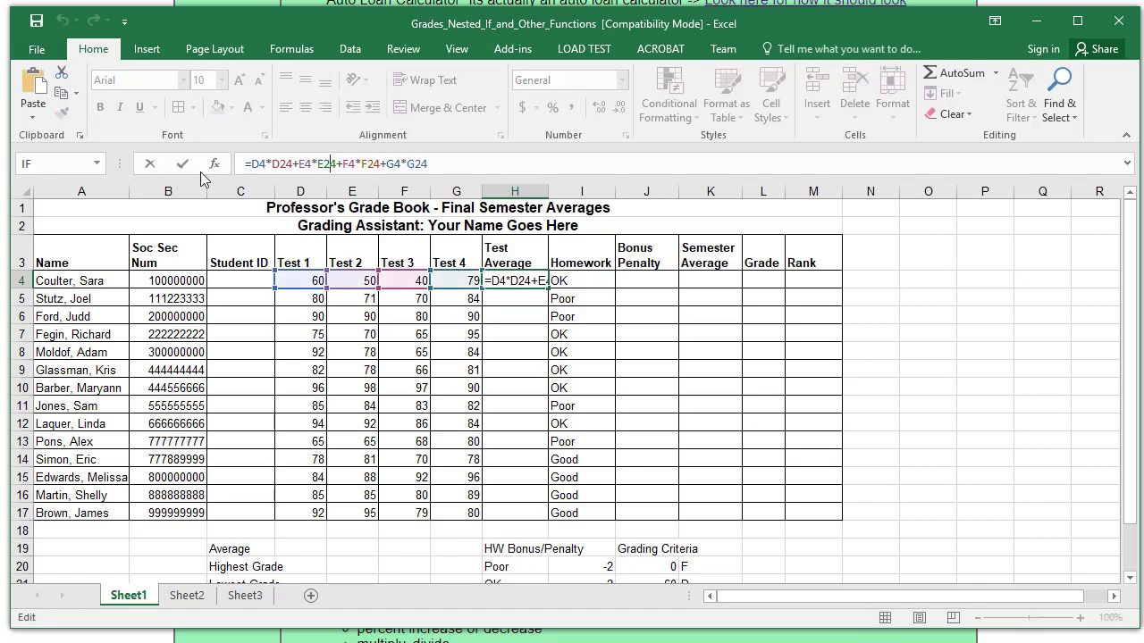
left_click(183, 163)
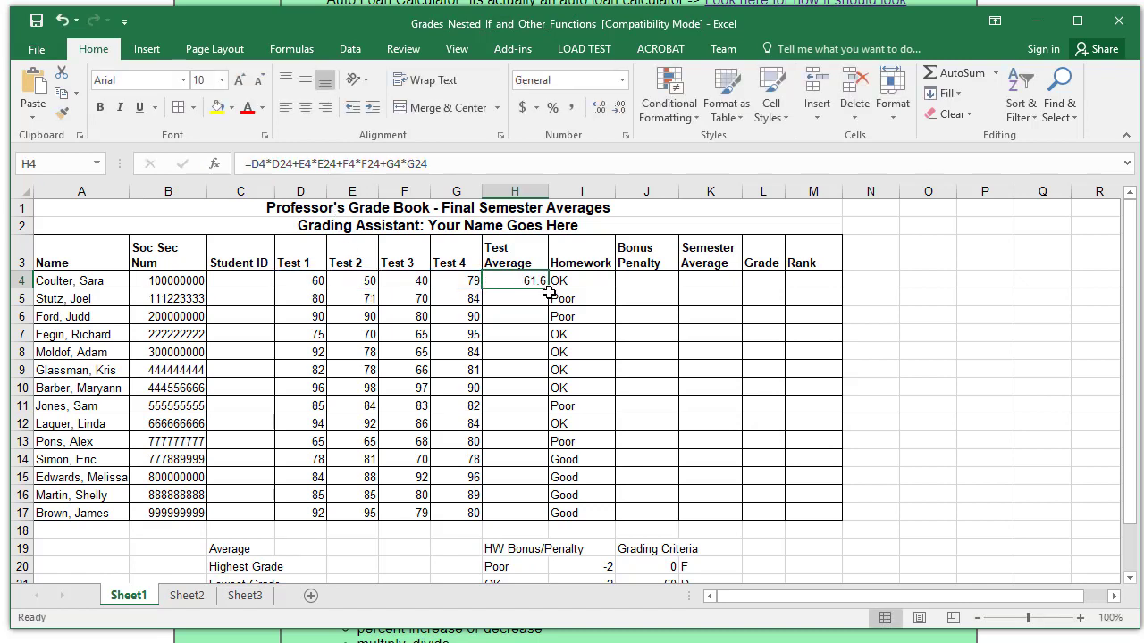
left_click_drag(549, 287, 540, 519)
- Lock the weights in H4 as D$24, E$24, F$24, G$24 and refill to H17
left_click(522, 280)
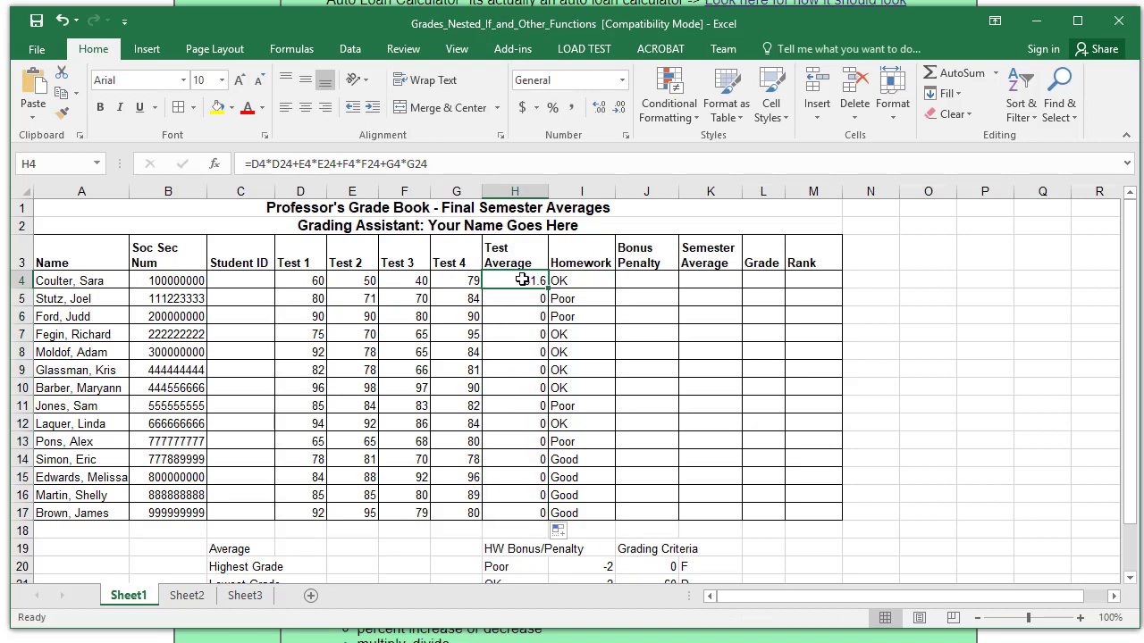
left_click(287, 163)
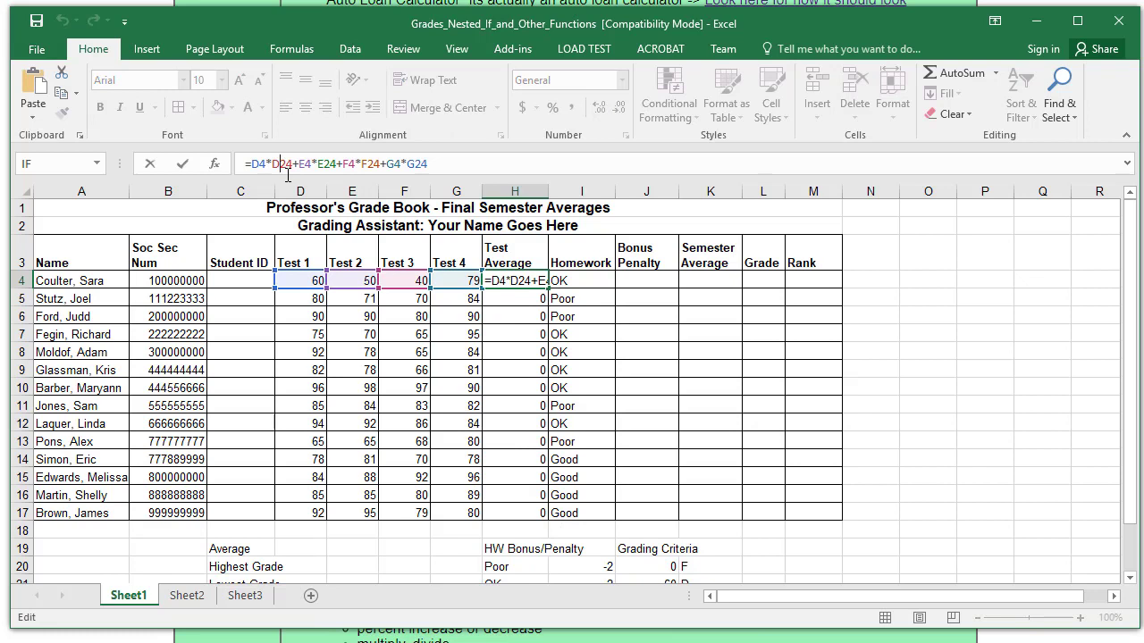
key("F4")
key("F4")
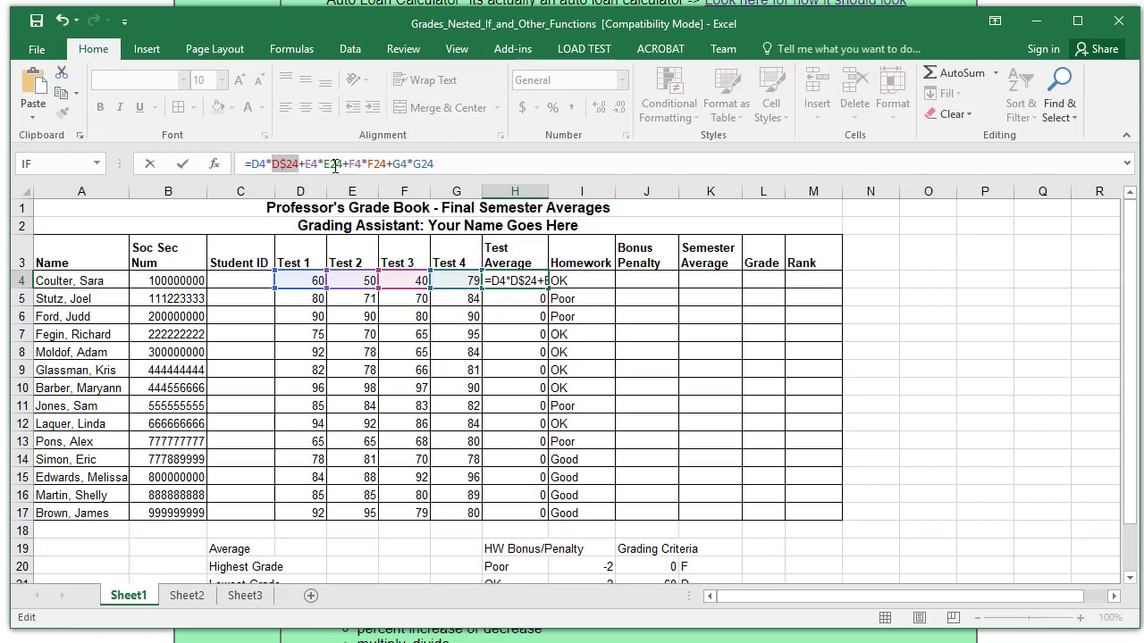
left_click(336, 165)
key("F4")
key("F4")
left_click(382, 167)
key("F4")
key("F4")
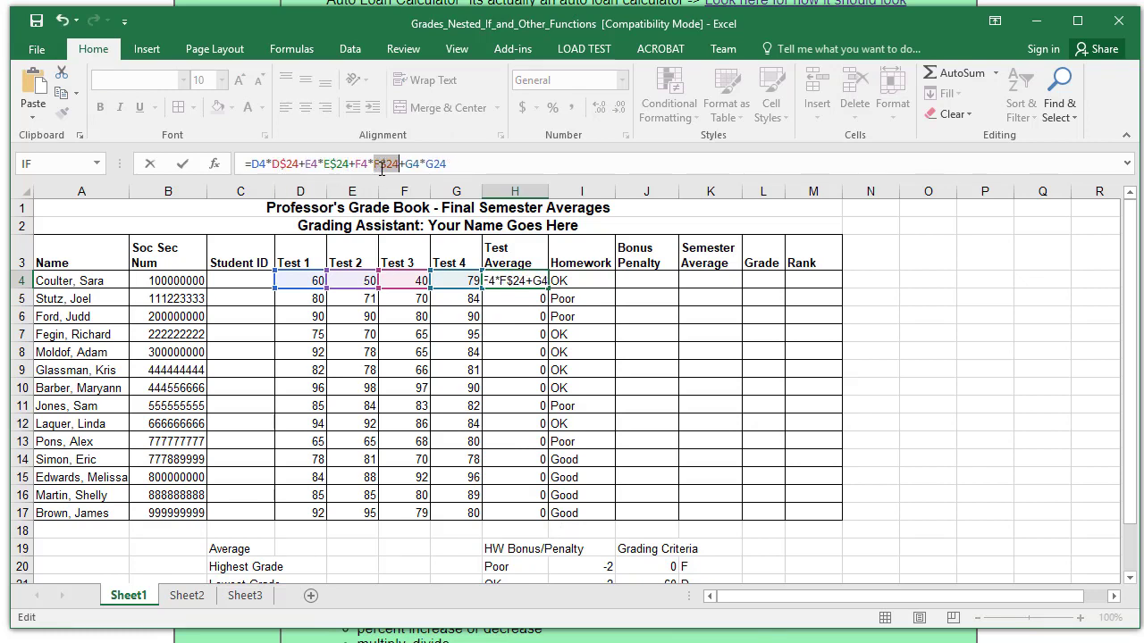
left_click(436, 165)
key("F4")
key("F4")
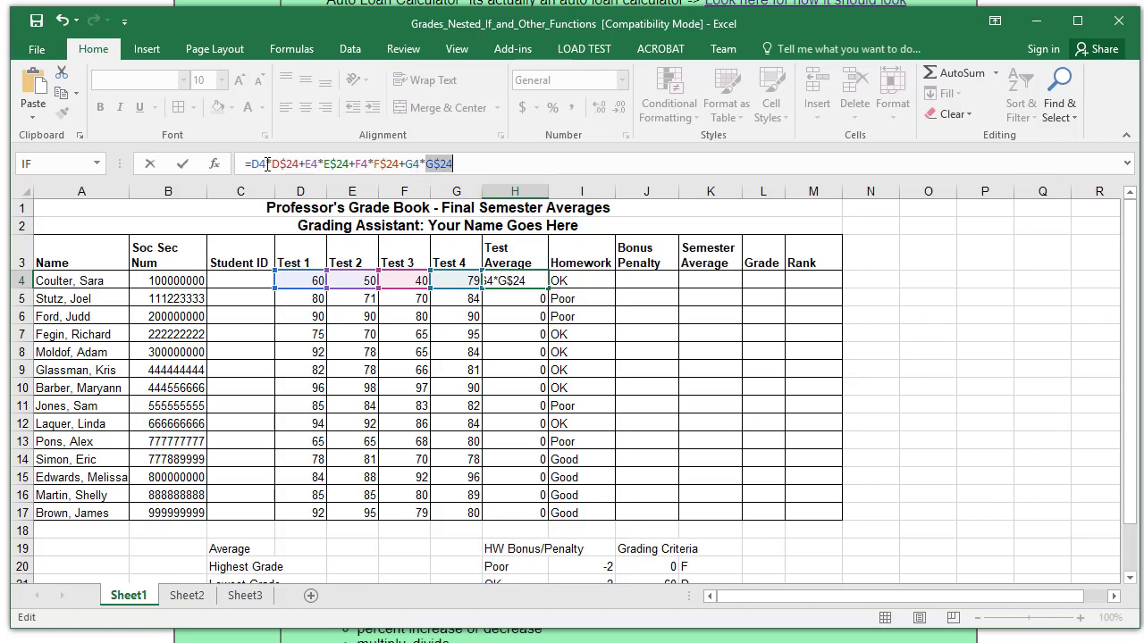
left_click(183, 165)
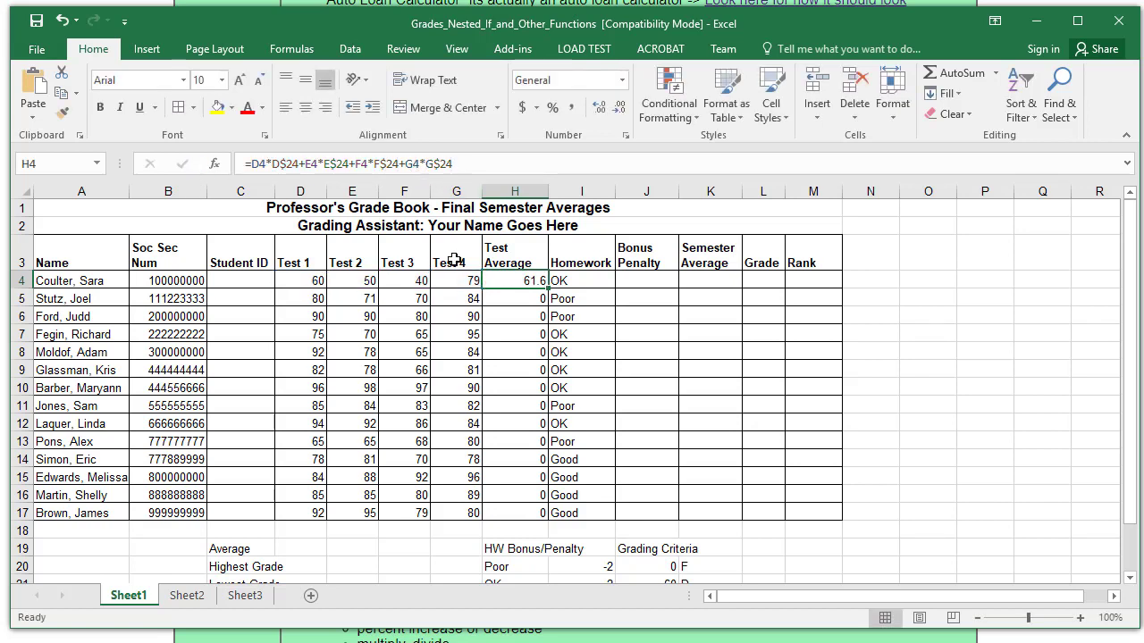
left_click_drag(548, 288, 541, 516)
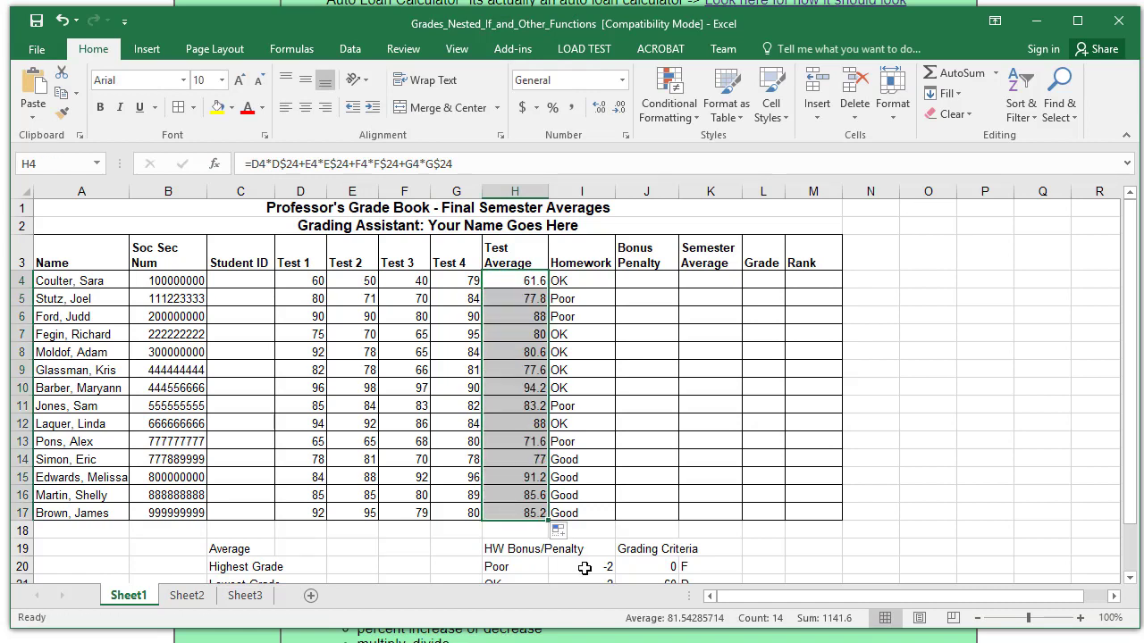
left_click(638, 276)
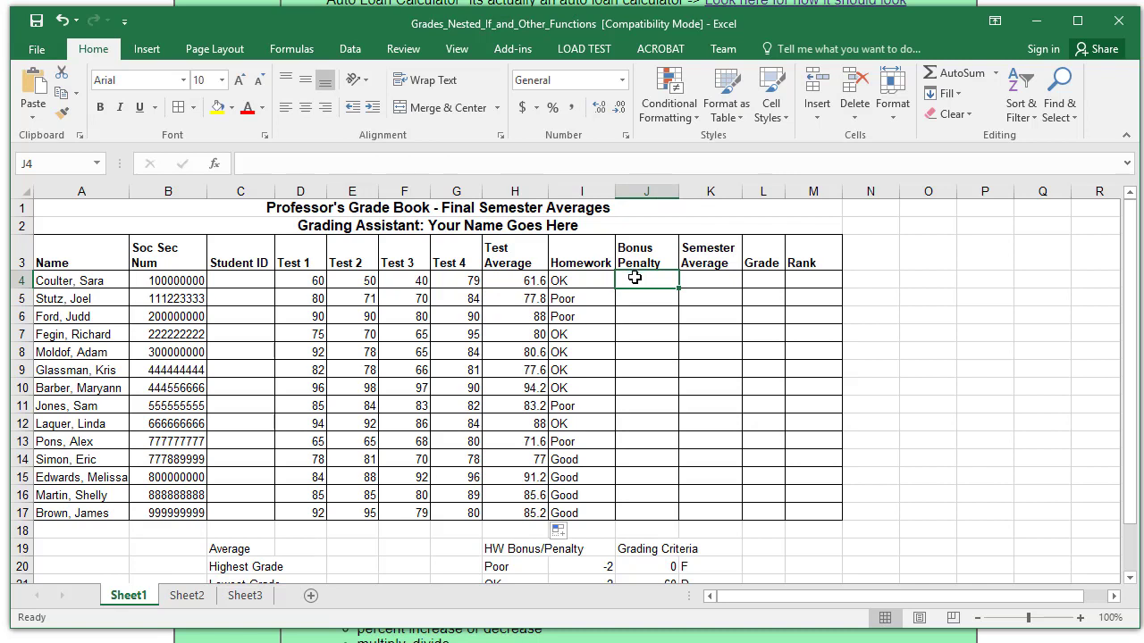
scroll(668, 357, "down", 1)
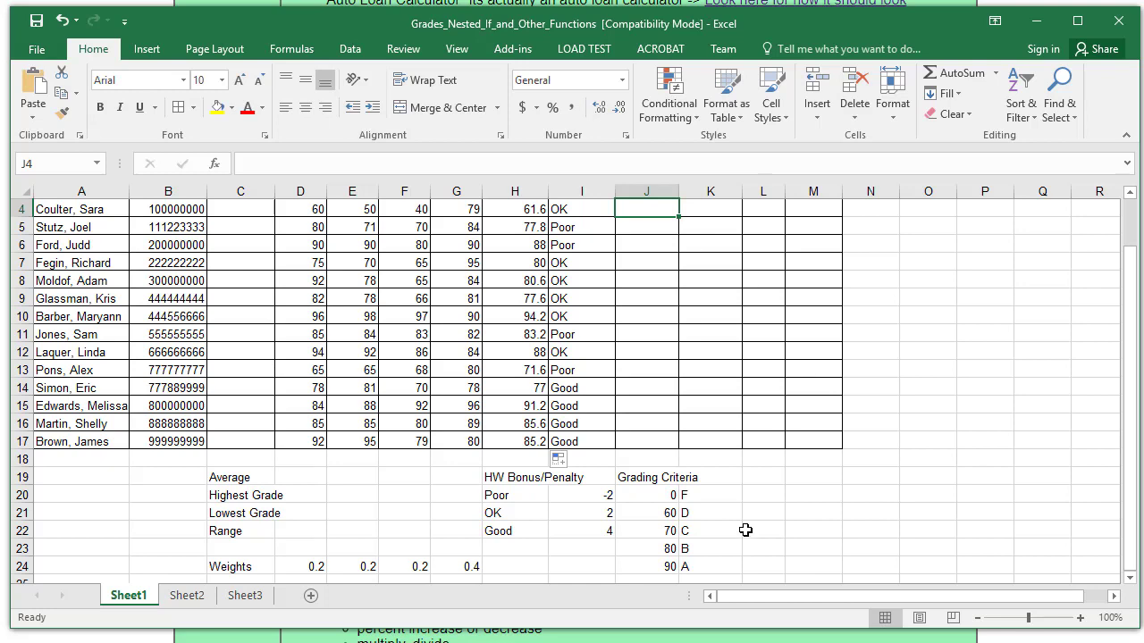
scroll(746, 530, "up", 1)
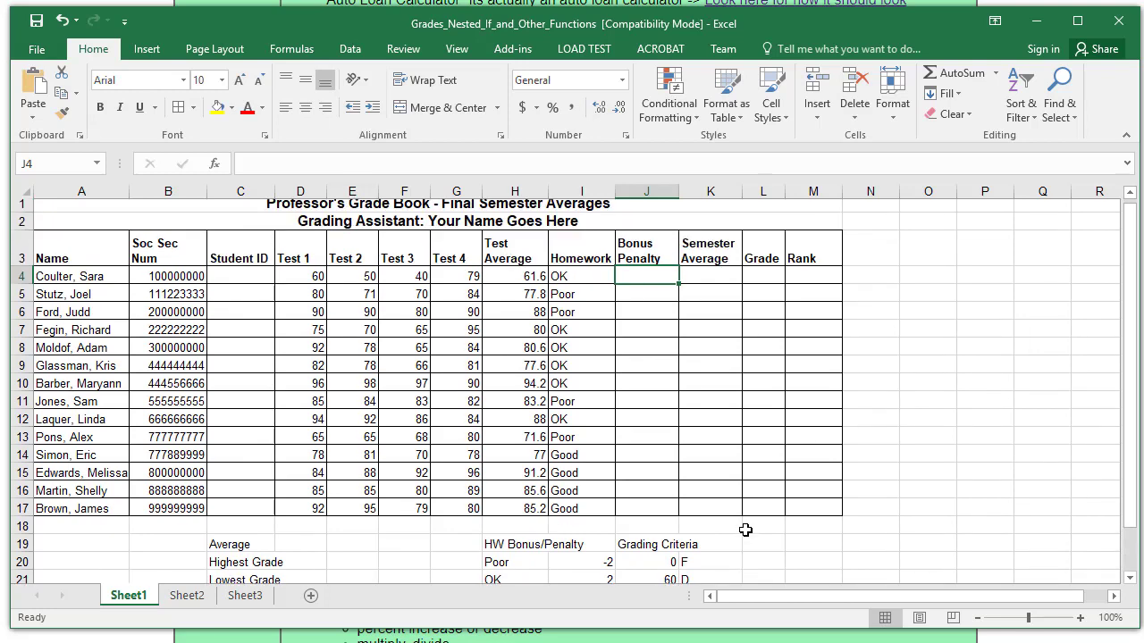
scroll(745, 530, "down", 2)
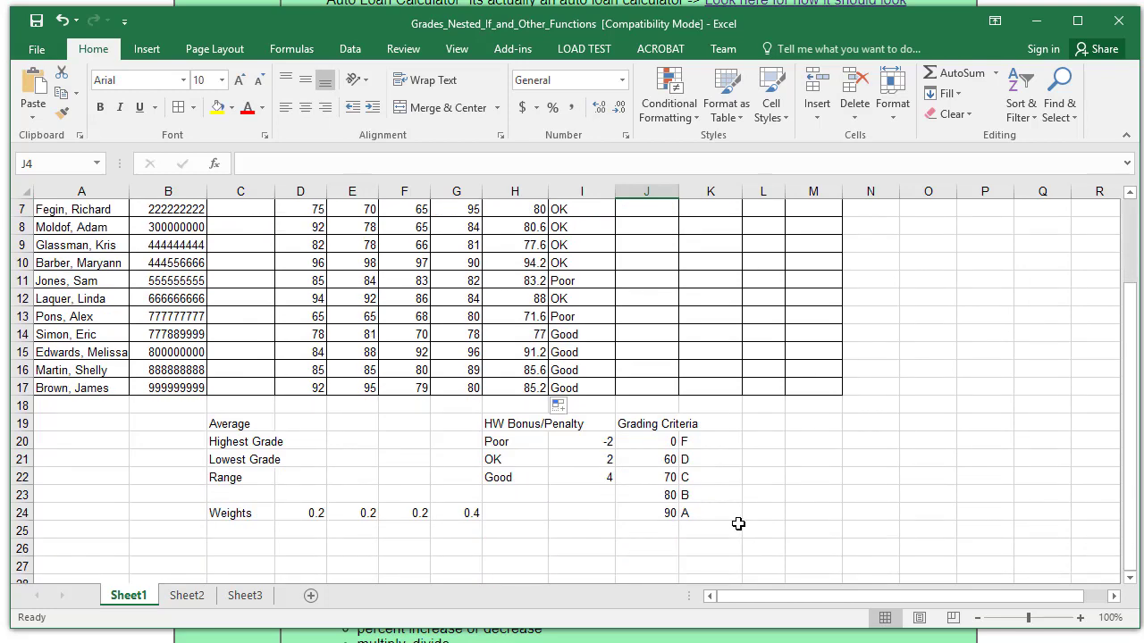
scroll(738, 524, "up", 2)
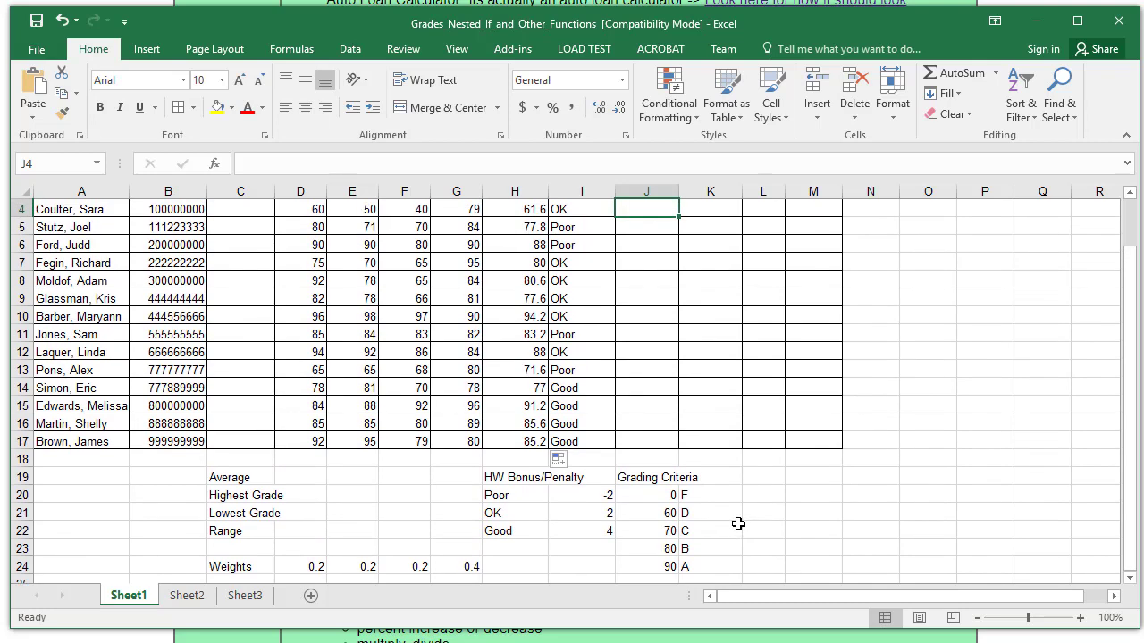
scroll(738, 523, "down", 2)
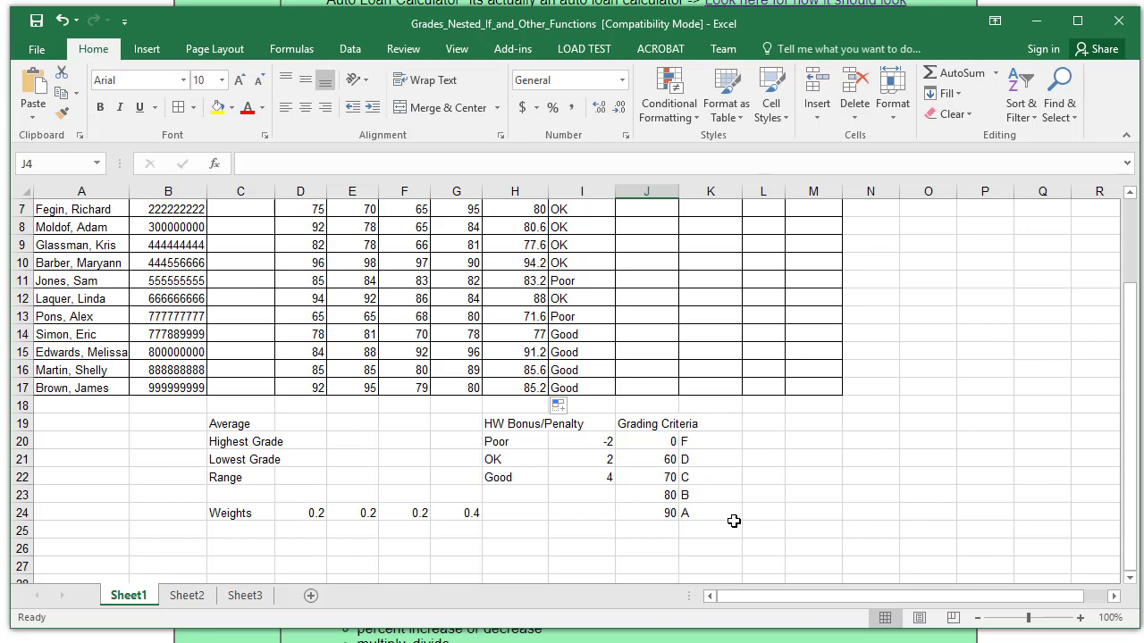
scroll(734, 521, "up", 2)
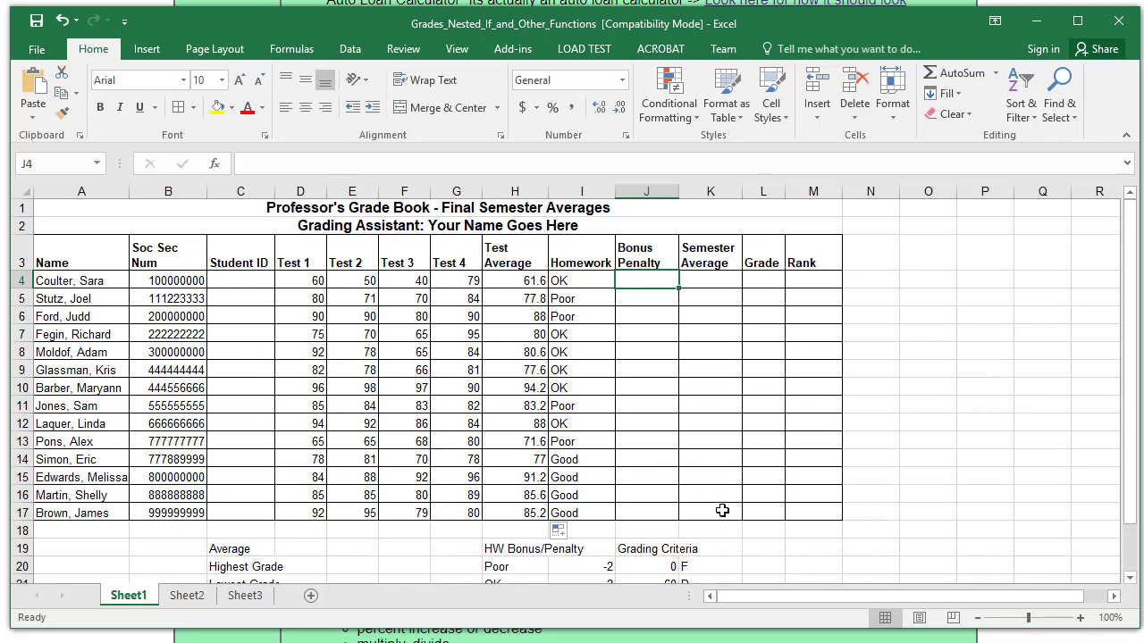
left_click(543, 163)
- Enter =vlookup( in J4 and bring its Function Arguments dialog fully into view
type("=vlo")
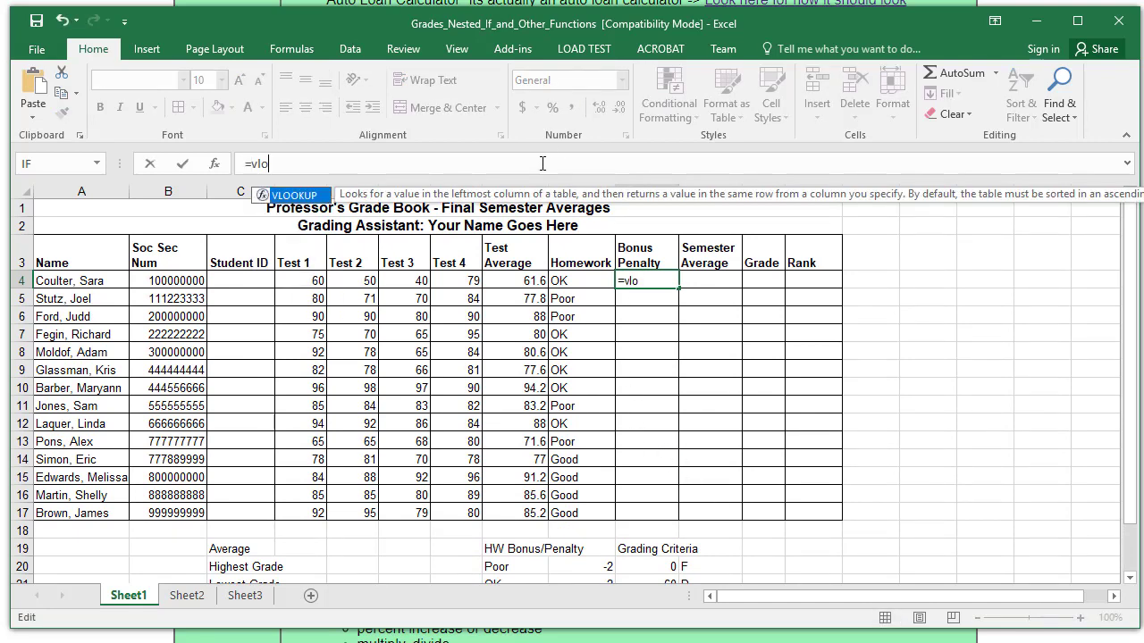
type("okup(")
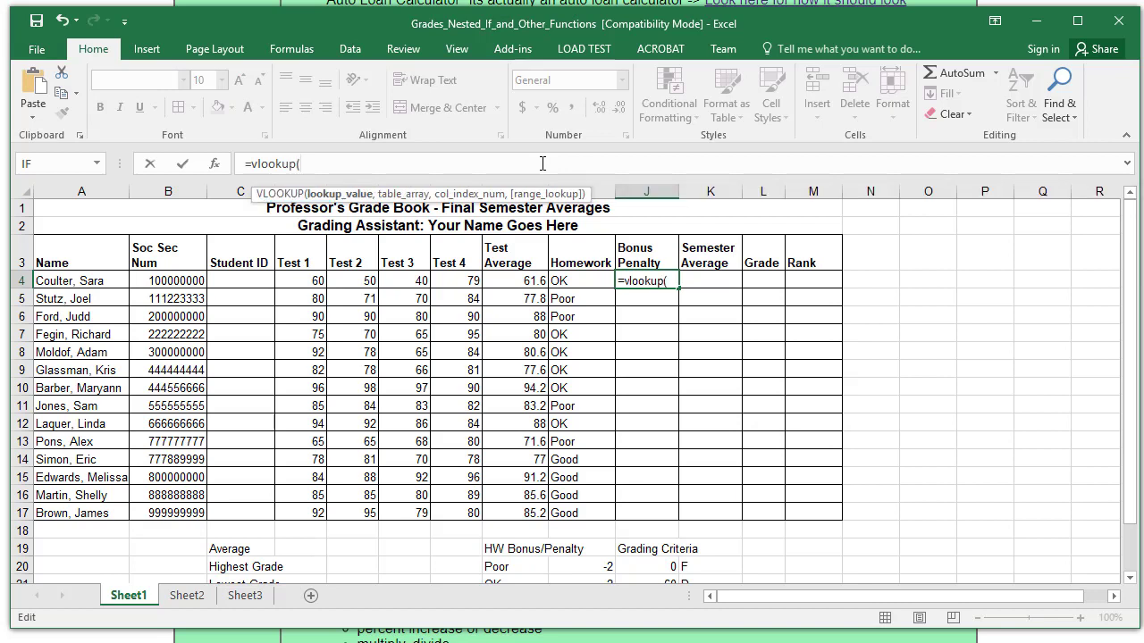
left_click(214, 163)
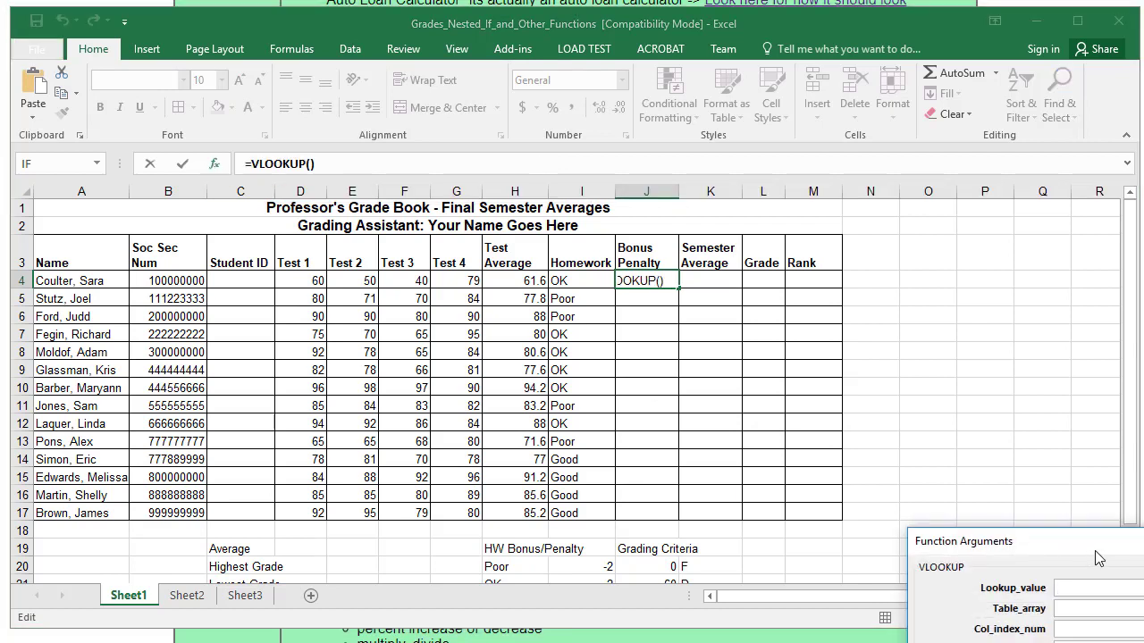
left_click_drag(1099, 559, 185, 268)
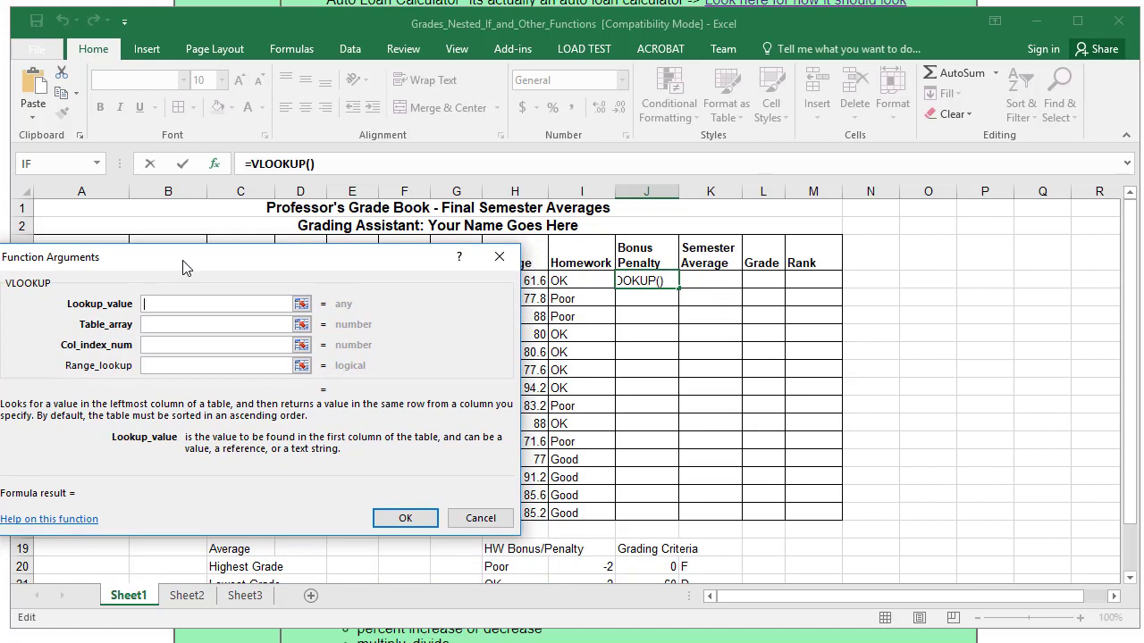
- Set the VLOOKUP lookup value to I4 and the table array to H20:I22
left_click(562, 279)
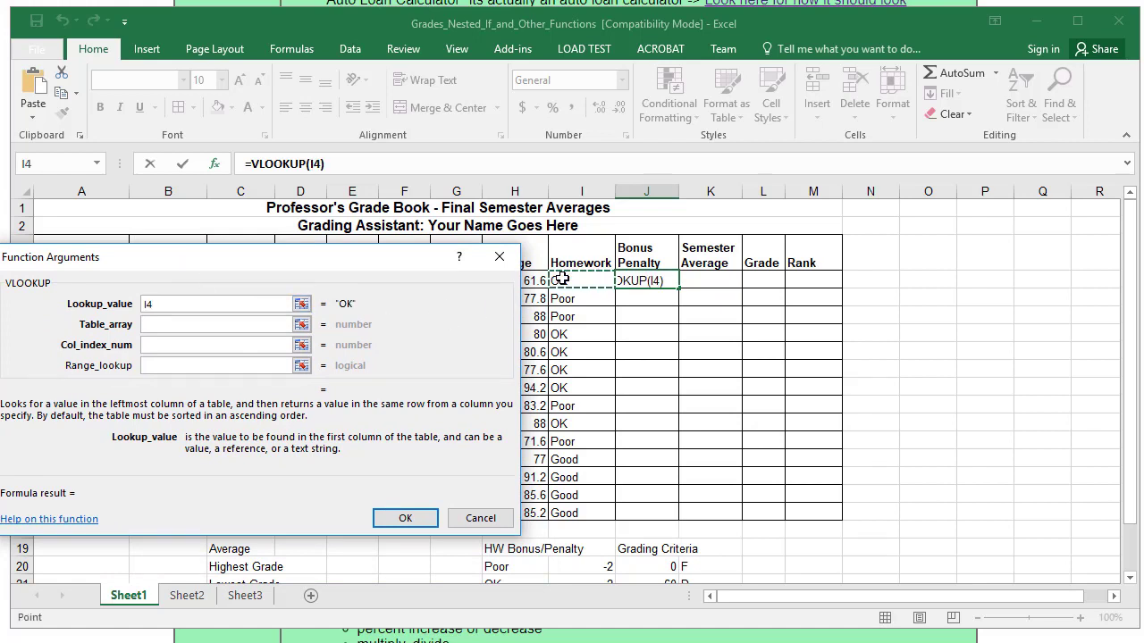
key("Tab")
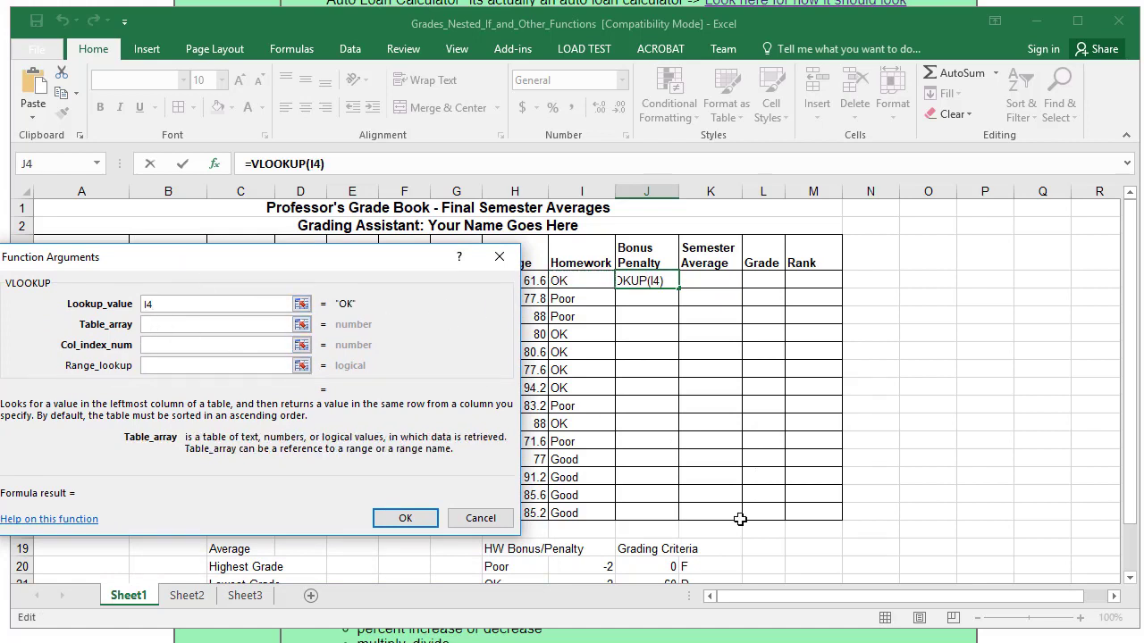
scroll(740, 520, "down", 1)
left_click_drag(370, 258, 176, 204)
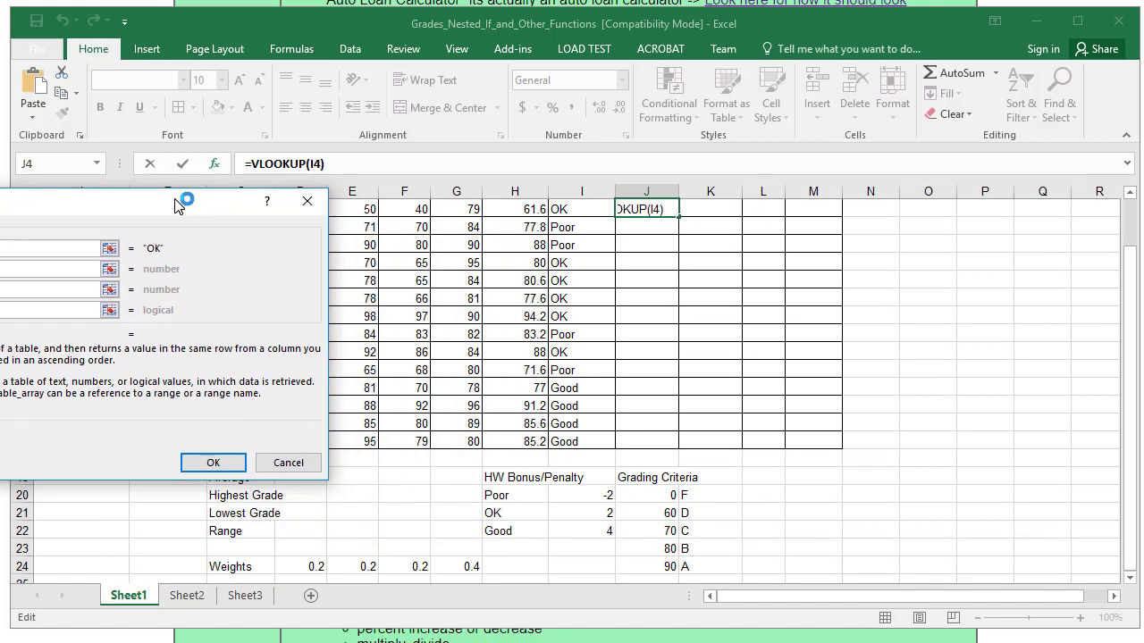
left_click(500, 494)
left_click_drag(577, 532, 575, 531)
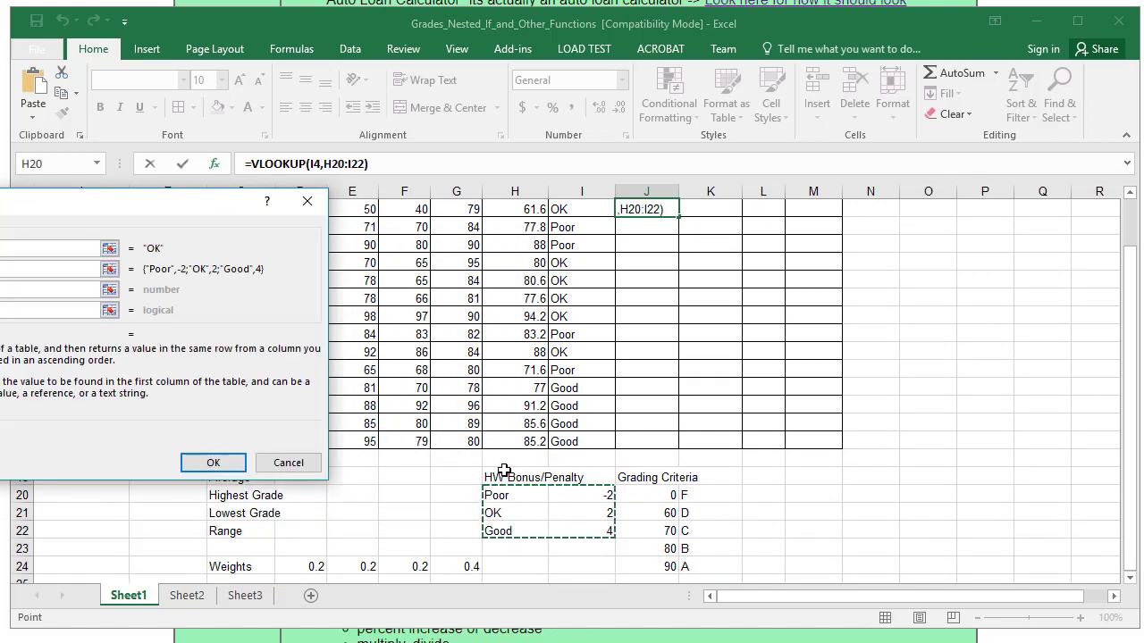
left_click_drag(183, 199, 386, 249)
- Set column index 2 and range lookup False, and confirm, giving 2 in J4
left_click(245, 342)
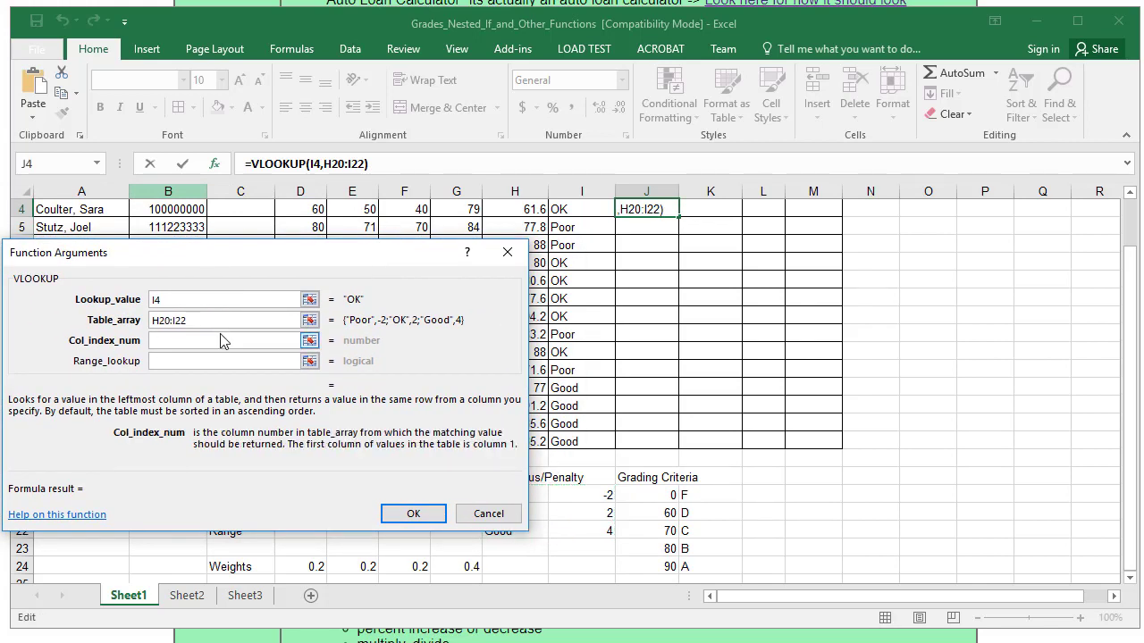
type("2")
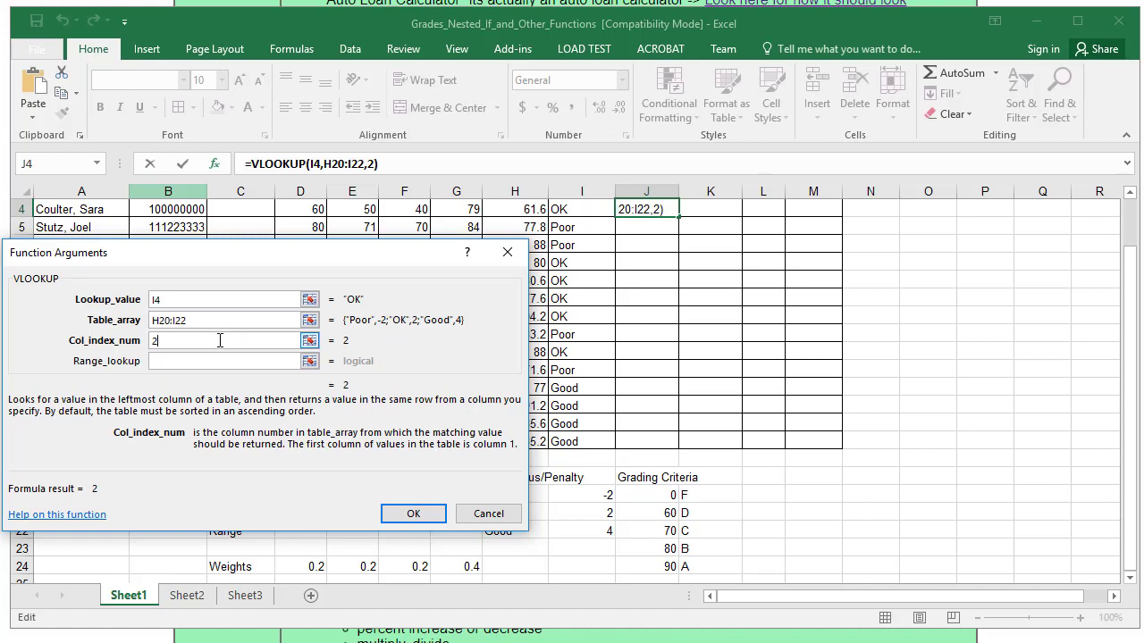
left_click(214, 360)
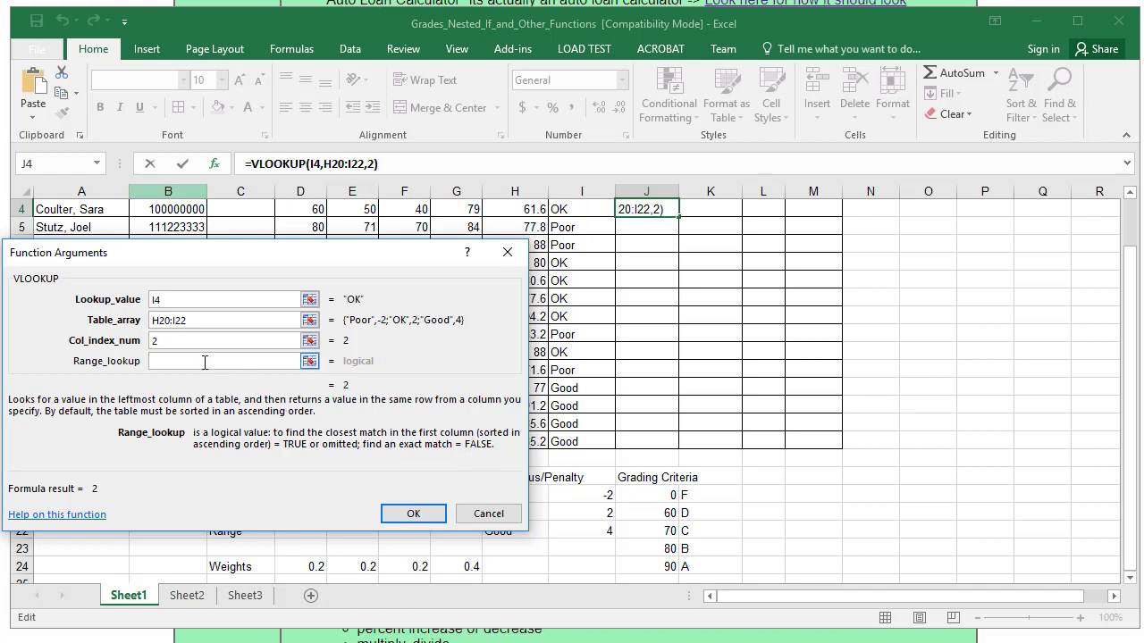
type("False")
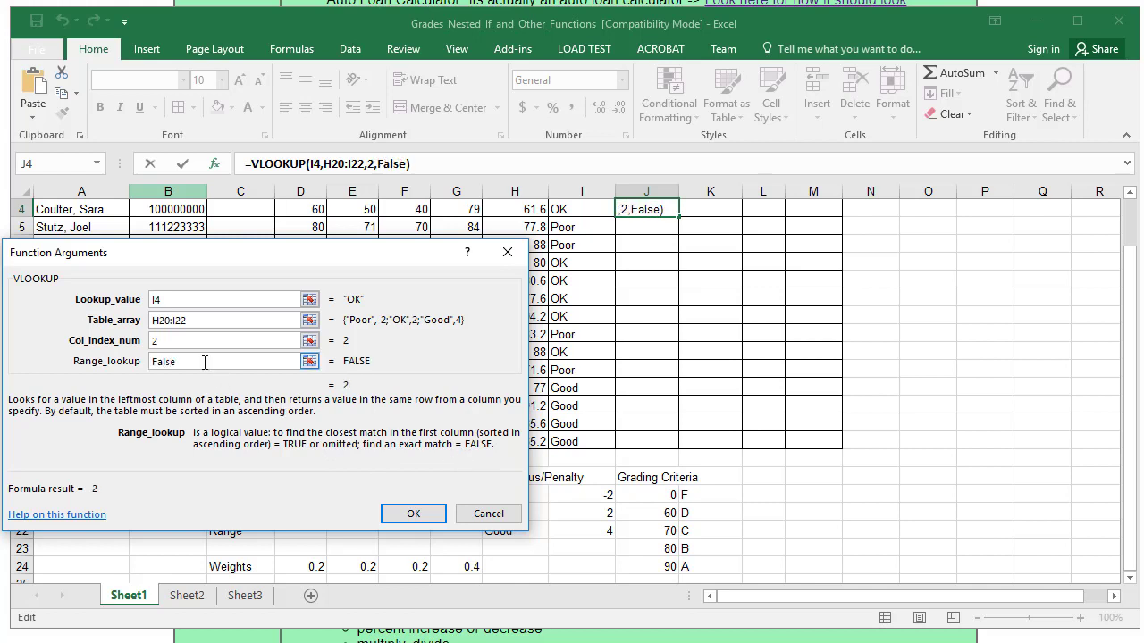
left_click_drag(327, 256, 197, 239)
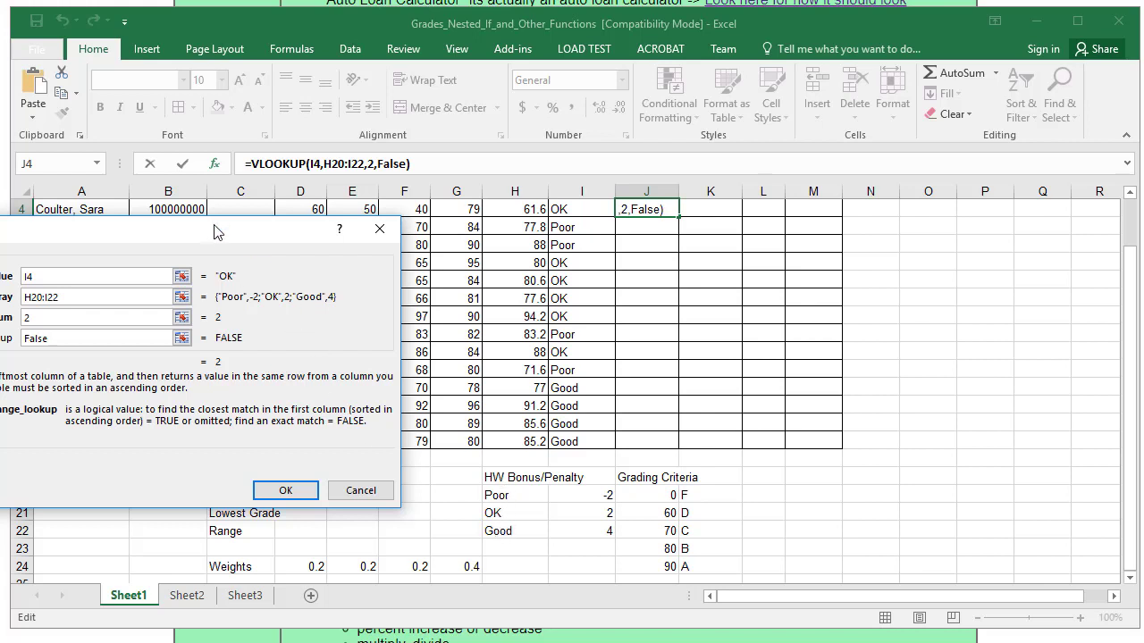
left_click_drag(215, 232, 346, 261)
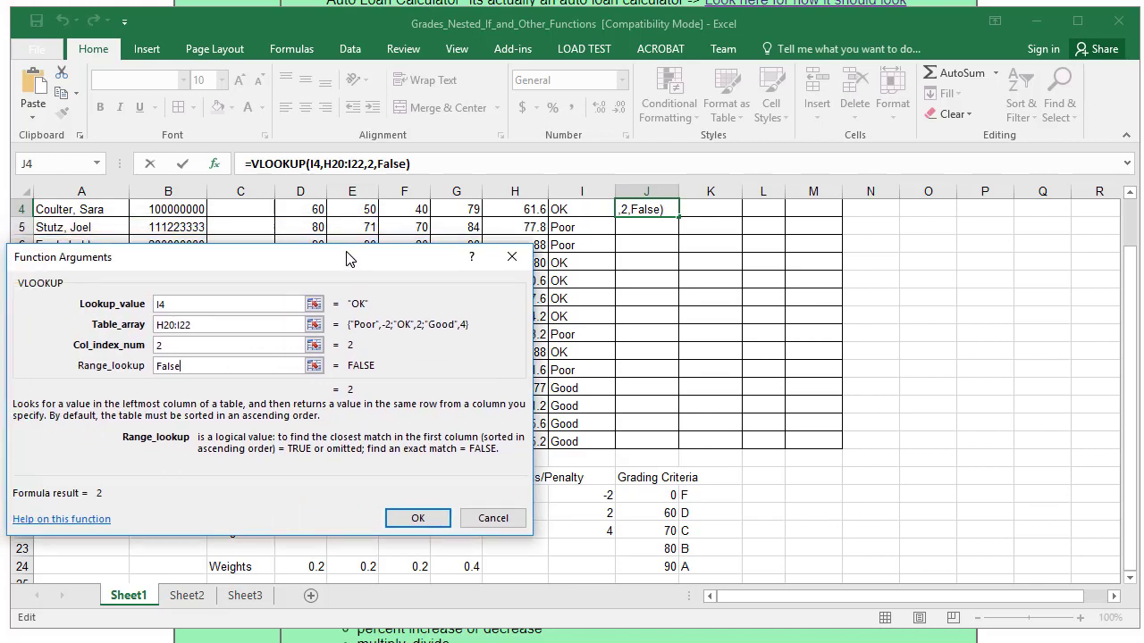
left_click(416, 525)
scroll(740, 389, "up", 1)
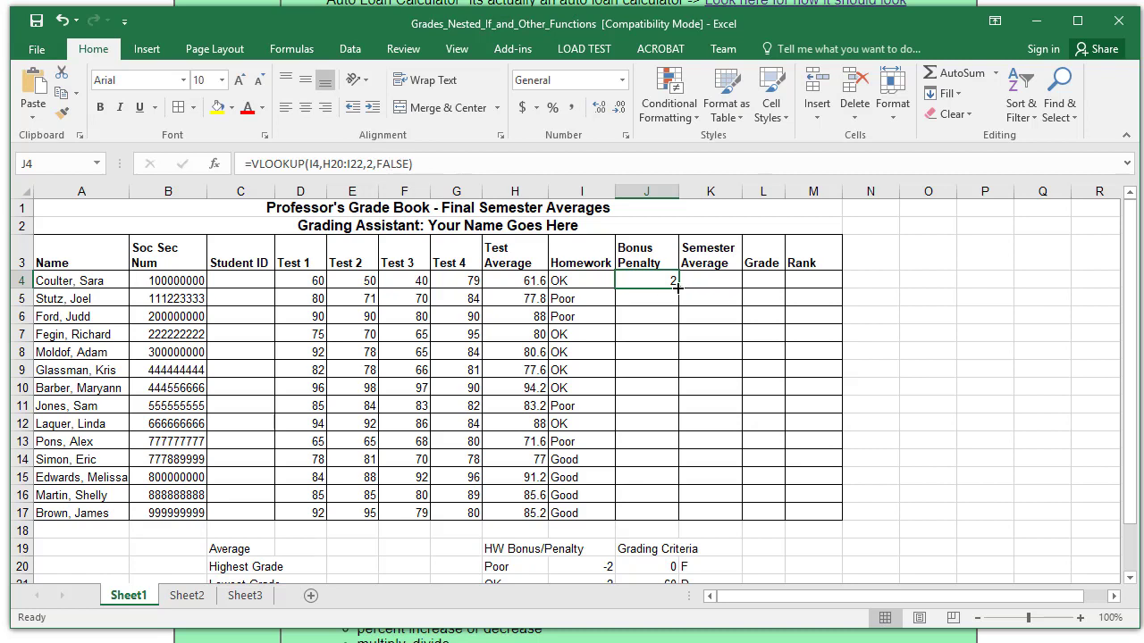
- Change J4's lookup table reference to H$20:I$22
left_click_drag(678, 286, 677, 287)
left_click(329, 163)
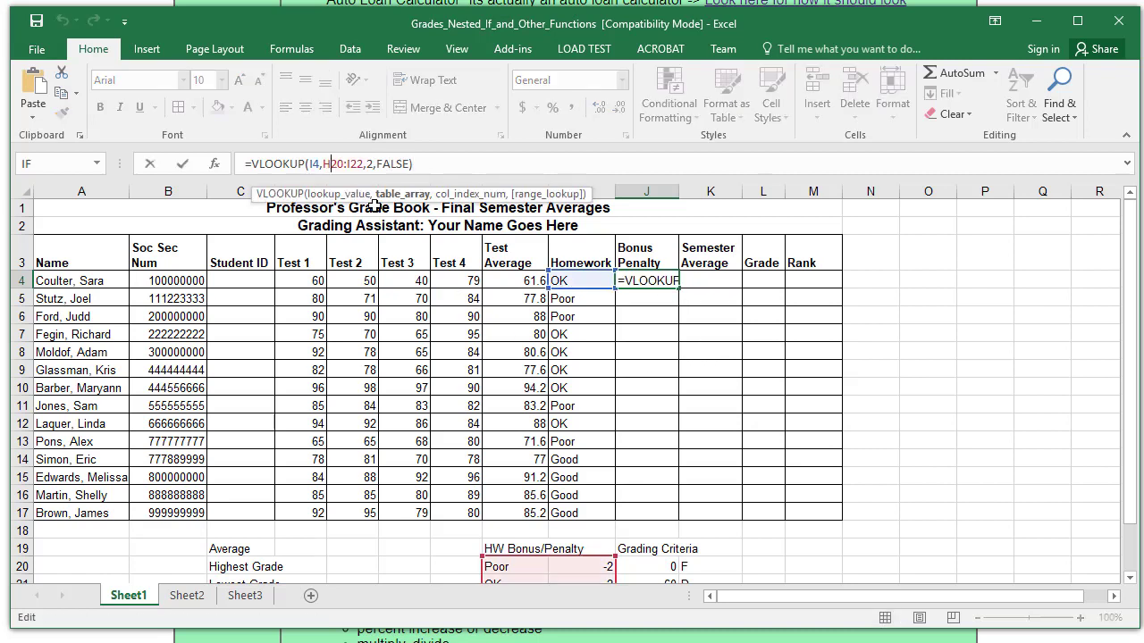
type("$")
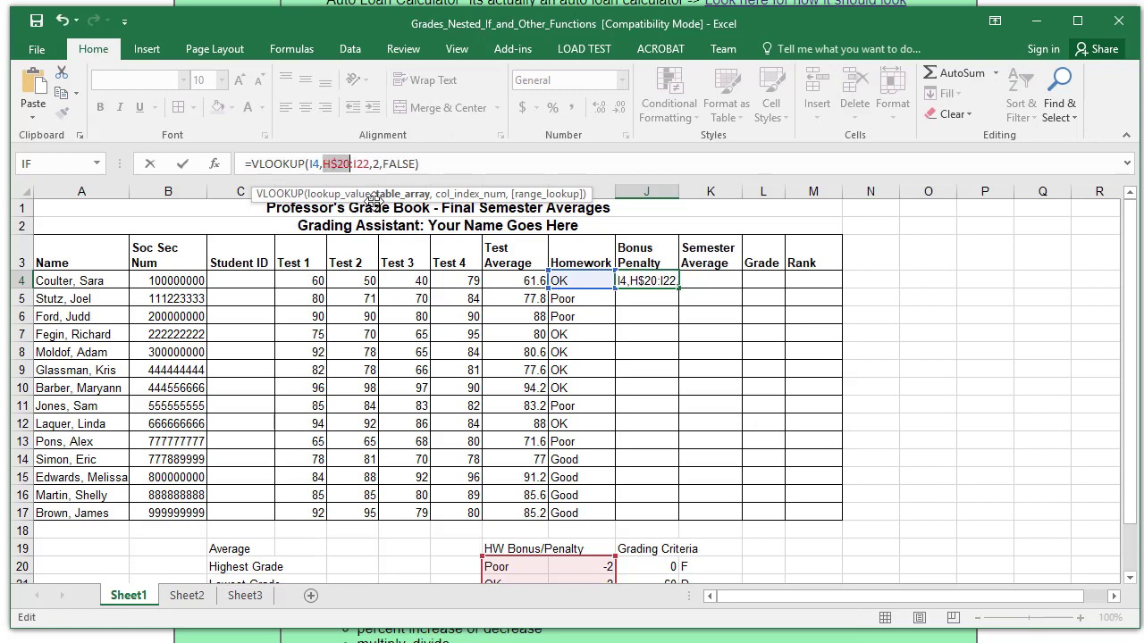
left_click(355, 164)
type("$")
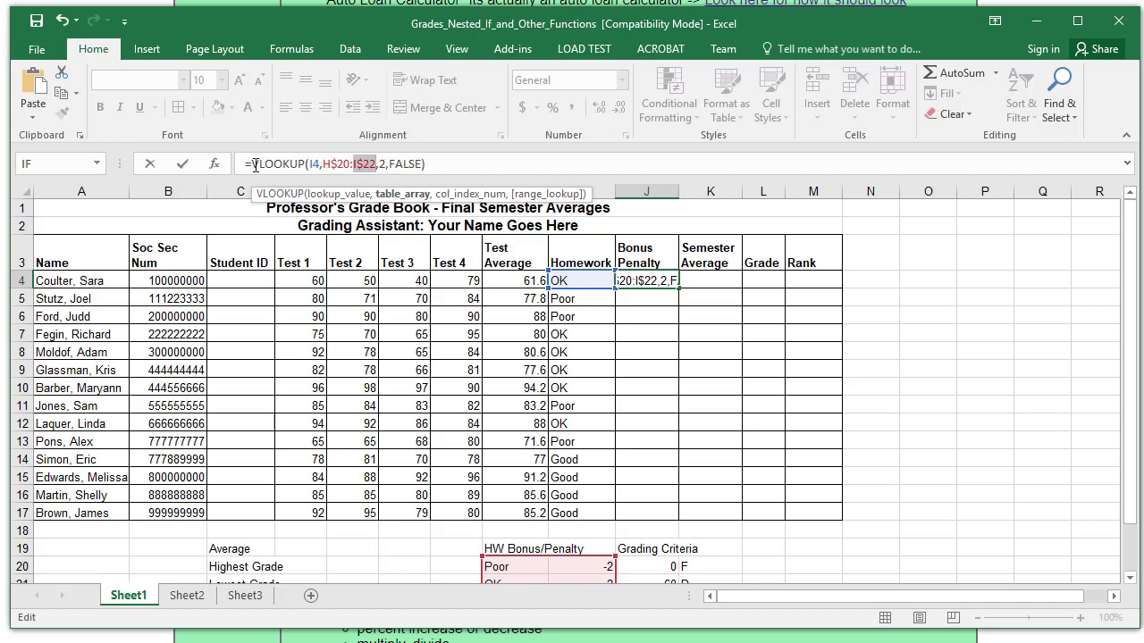
left_click(182, 164)
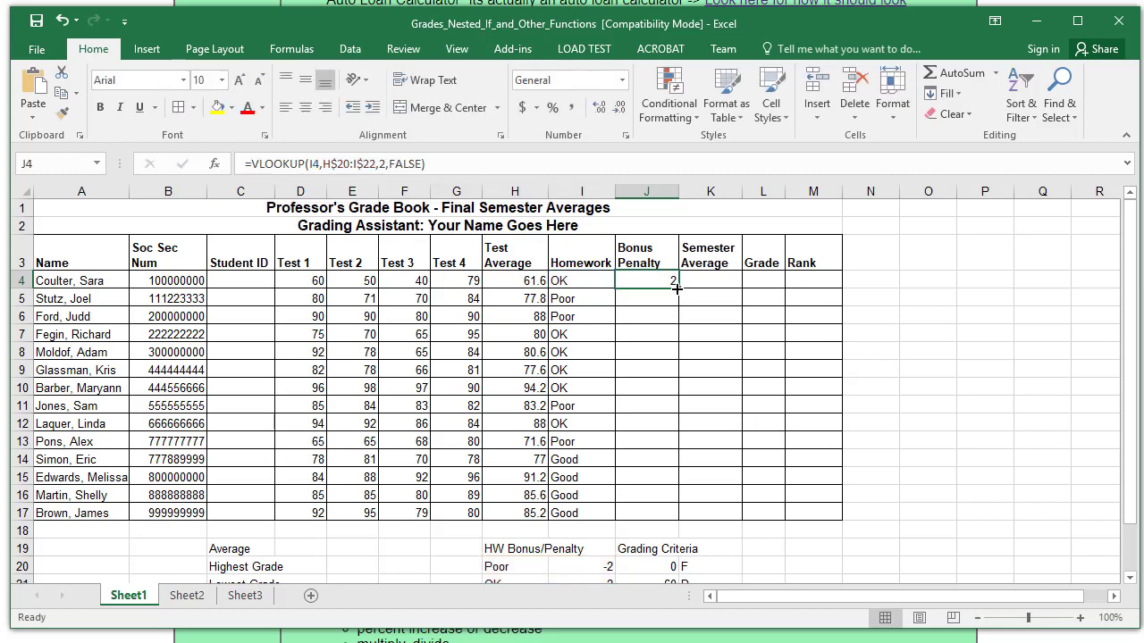
- Fill the Bonus Penalty formula from J4 down to J17
left_click_drag(677, 288, 668, 518)
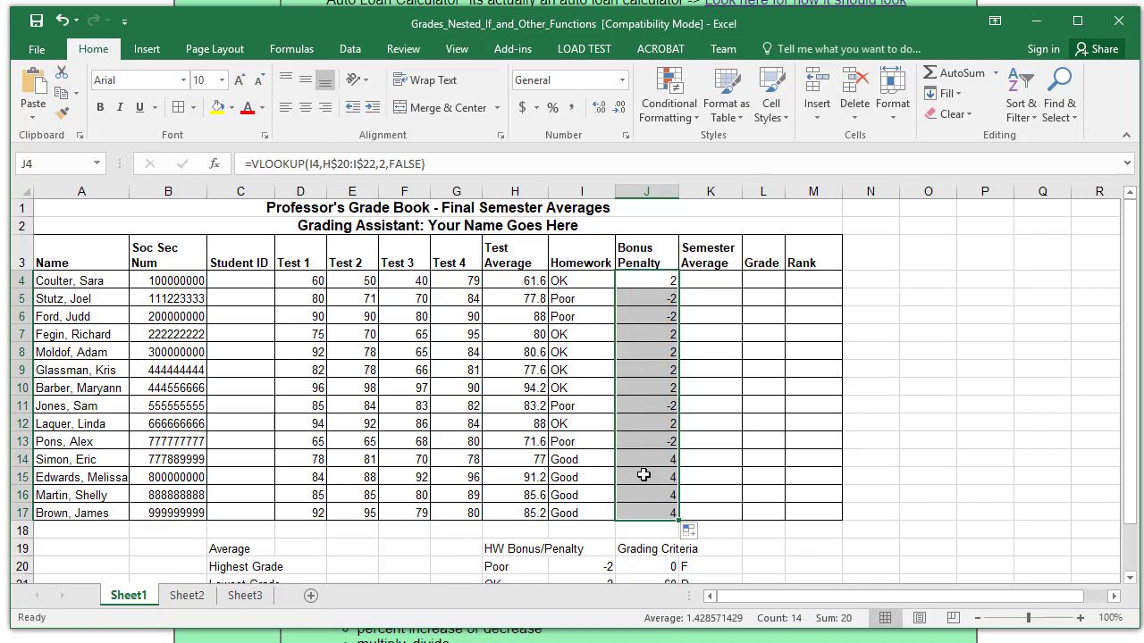
scroll(639, 501, "down", 1)
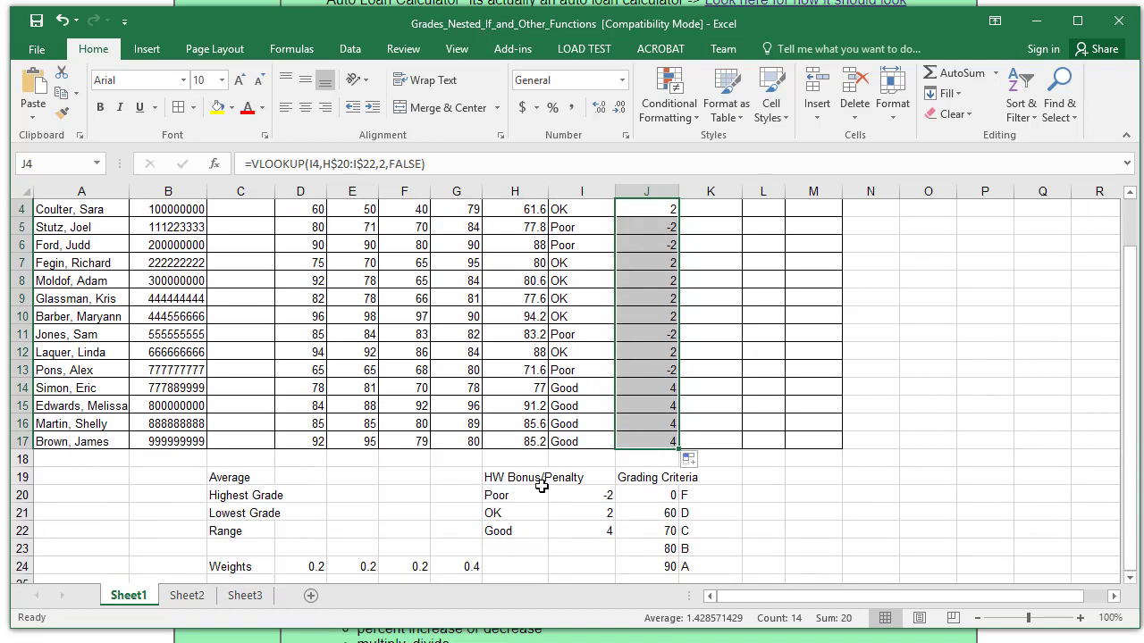
scroll(638, 409, "up", 1)
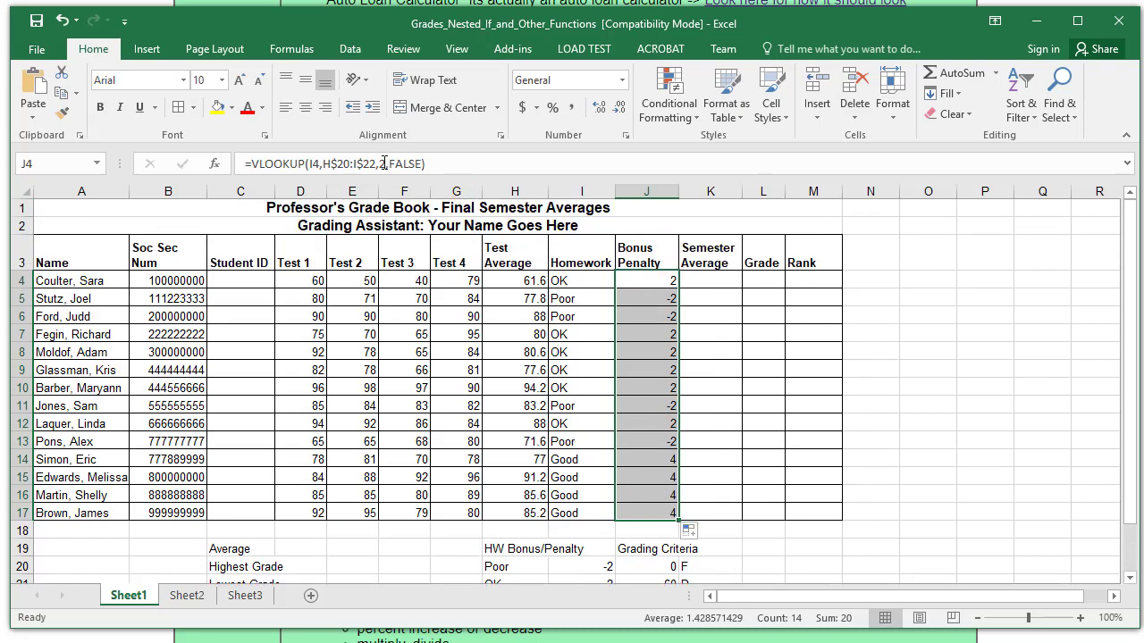
left_click(702, 279)
left_click(562, 166)
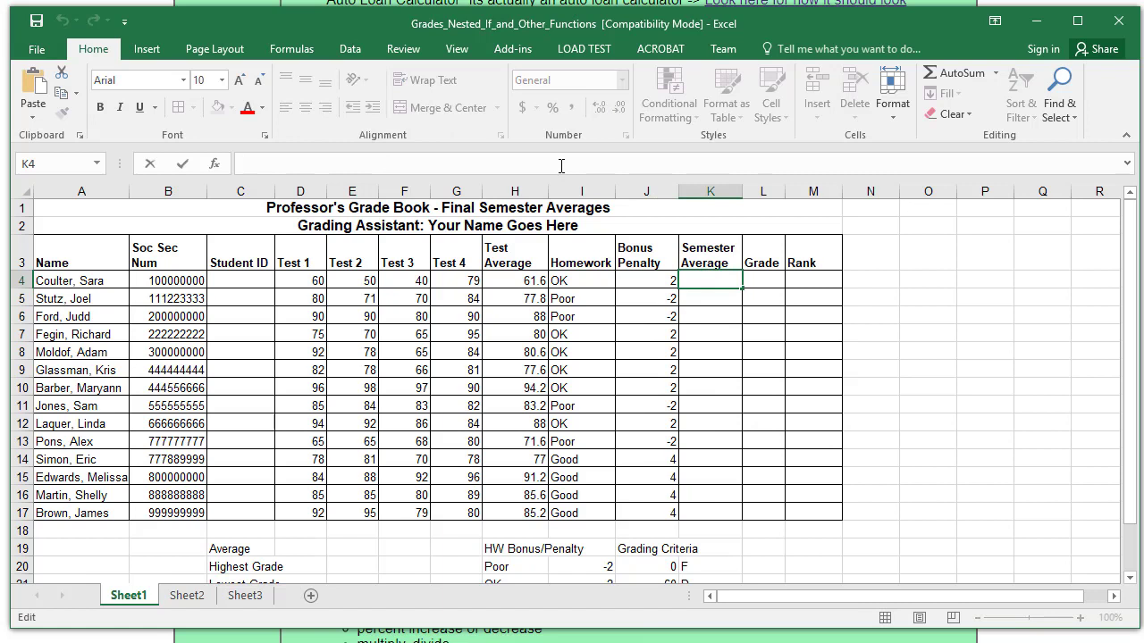
- Enter =H4+J4 in K4 and fill it down to K17, giving 63.6 to 96.2
type("=")
left_click(521, 282)
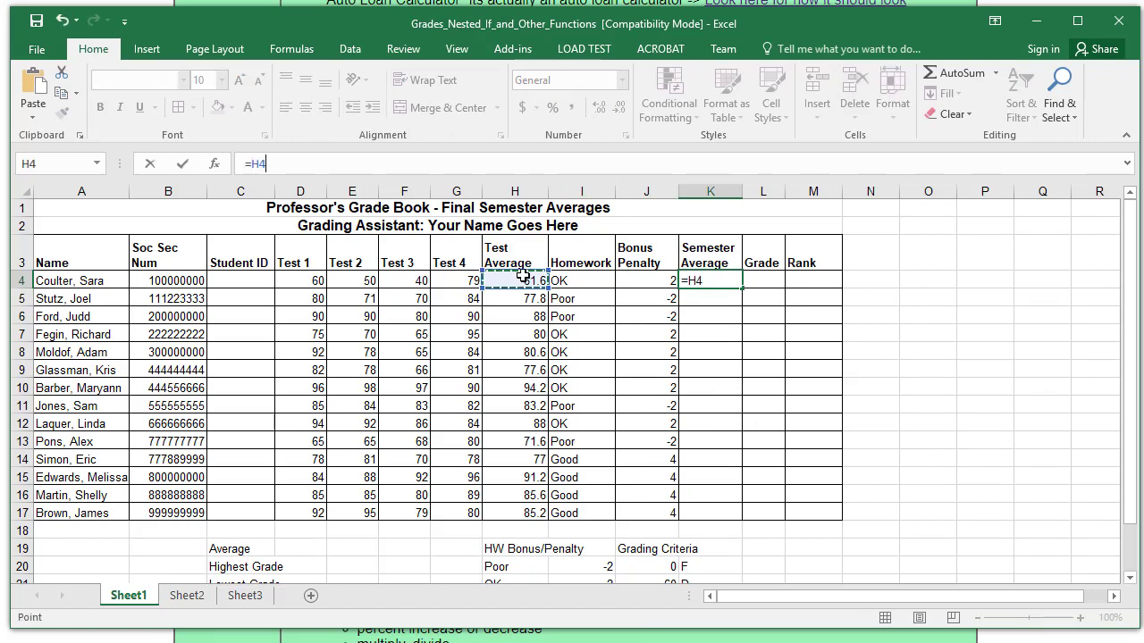
type("+")
left_click(651, 280)
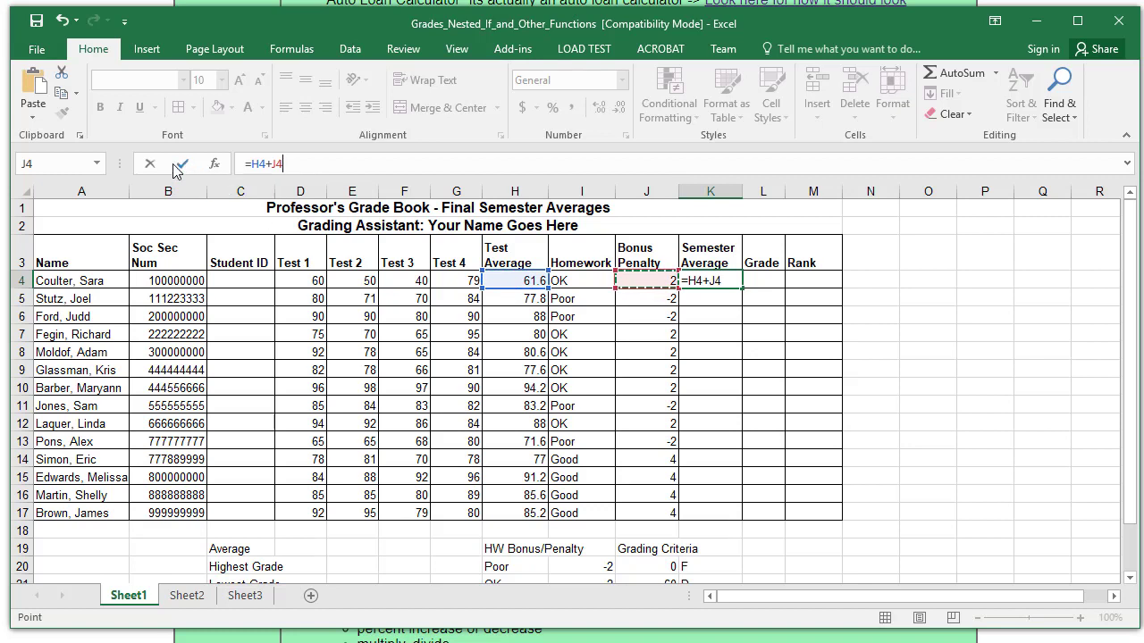
key("ctrl+Return")
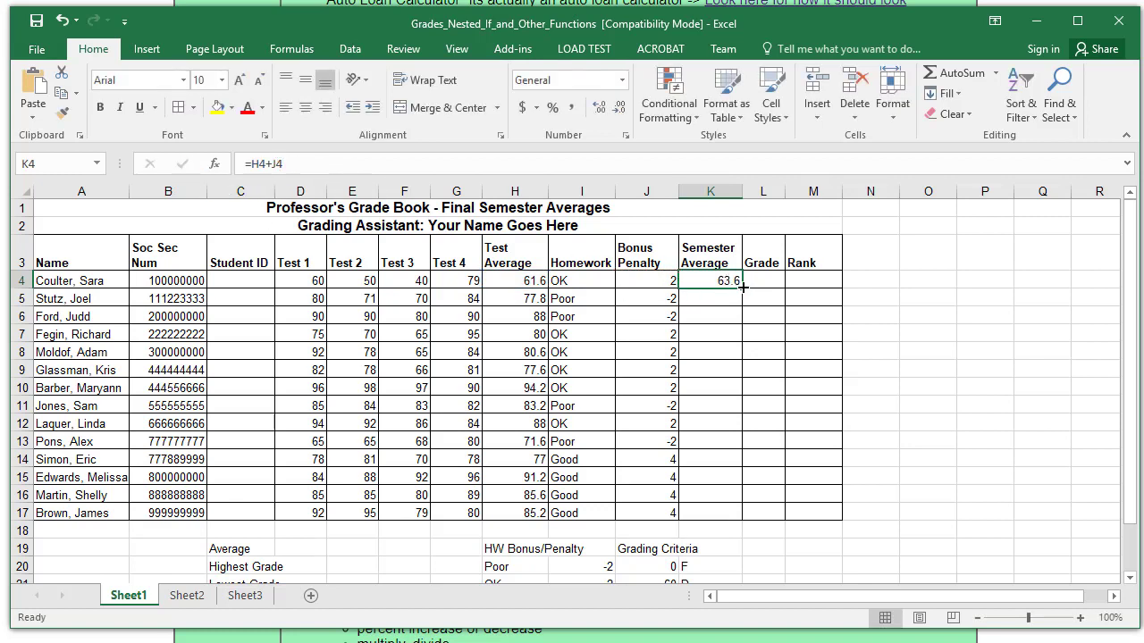
left_click_drag(743, 286, 726, 515)
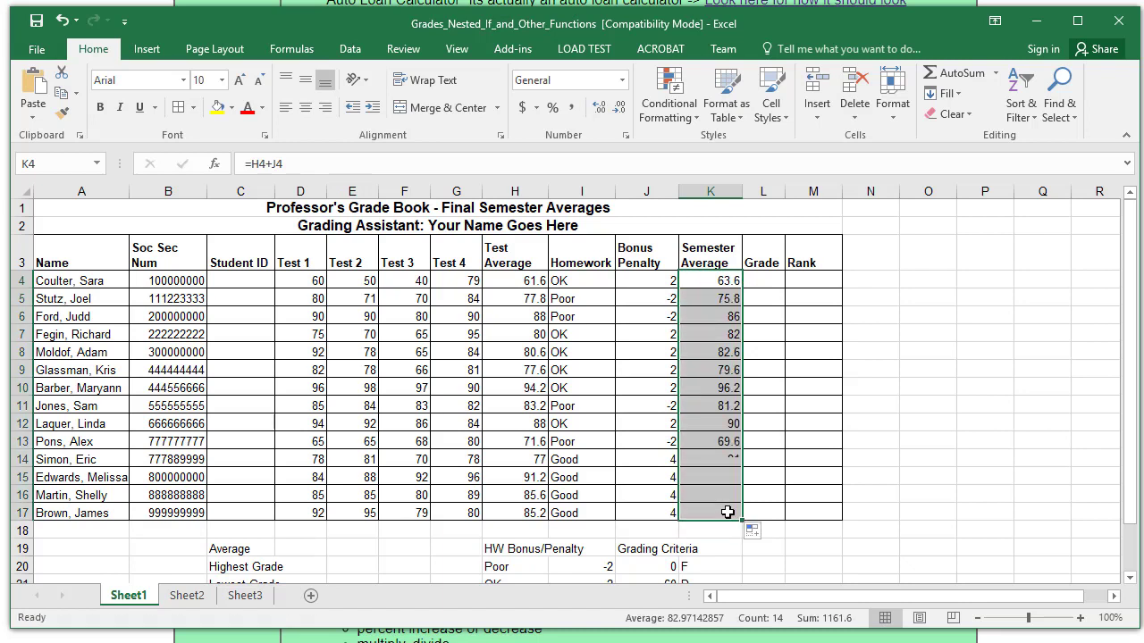
left_click(768, 281)
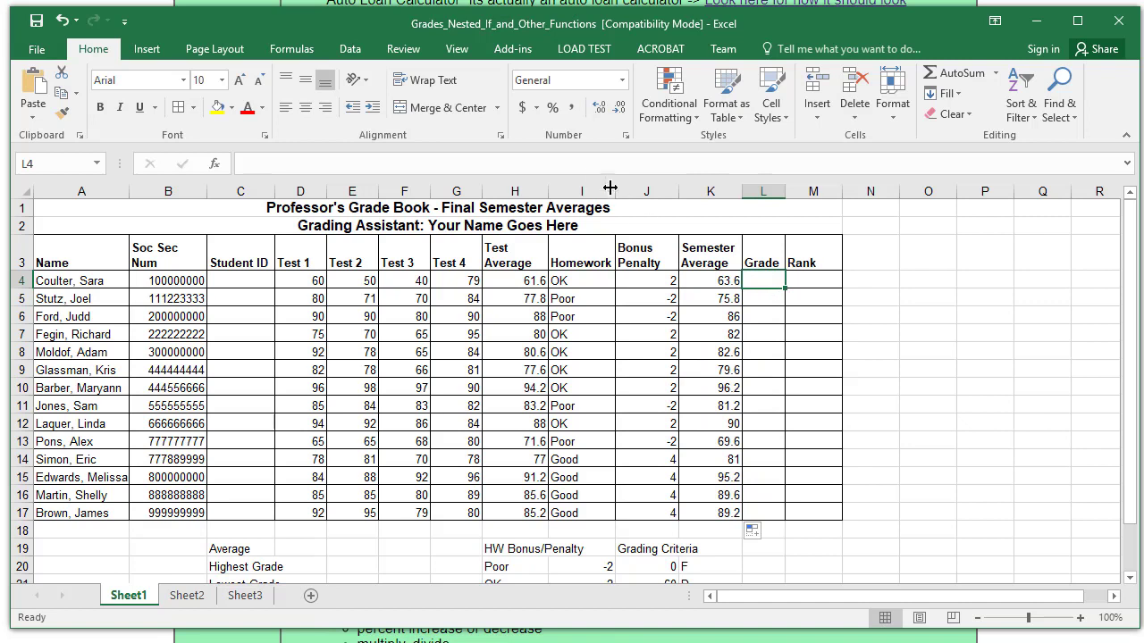
- Discard the misspelled =vookup entry in L4
type("=vookup(")
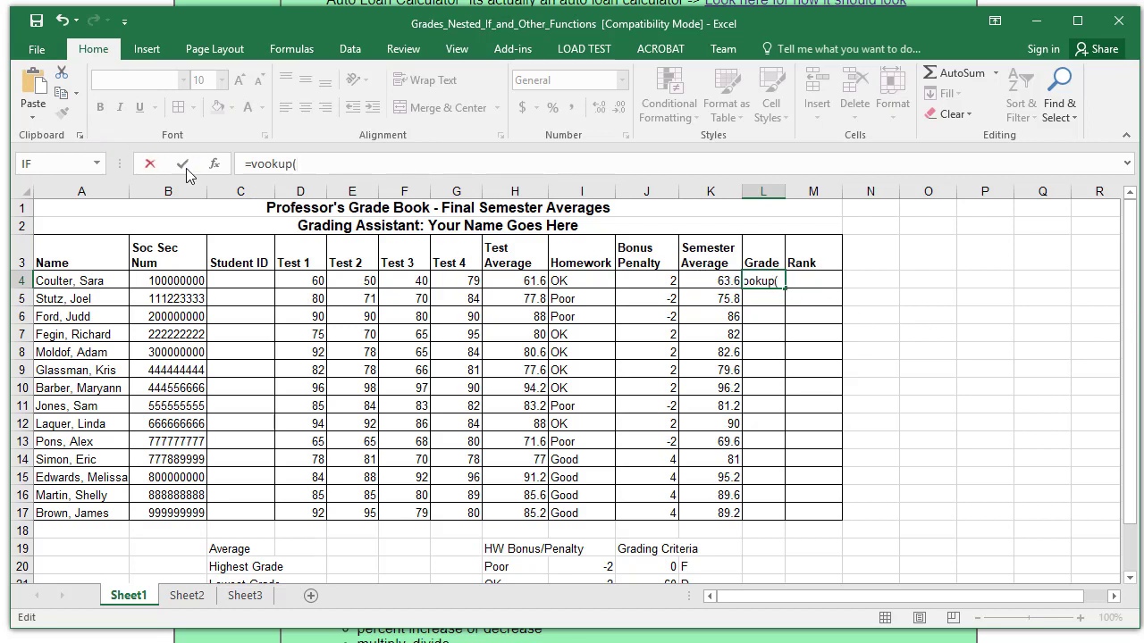
left_click(214, 165)
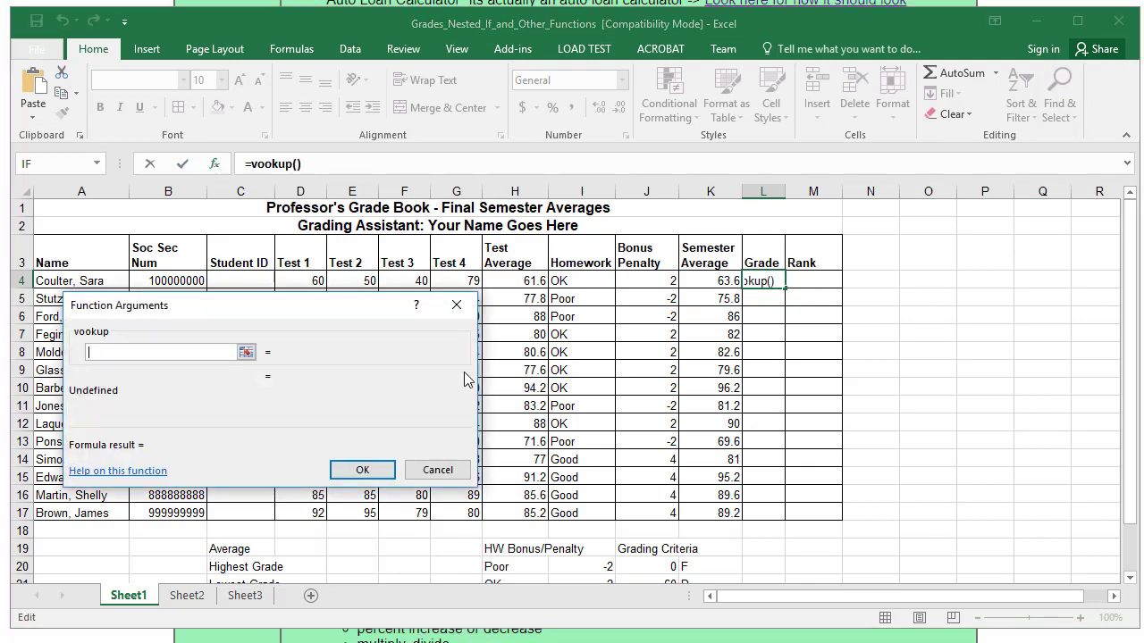
left_click(426, 471)
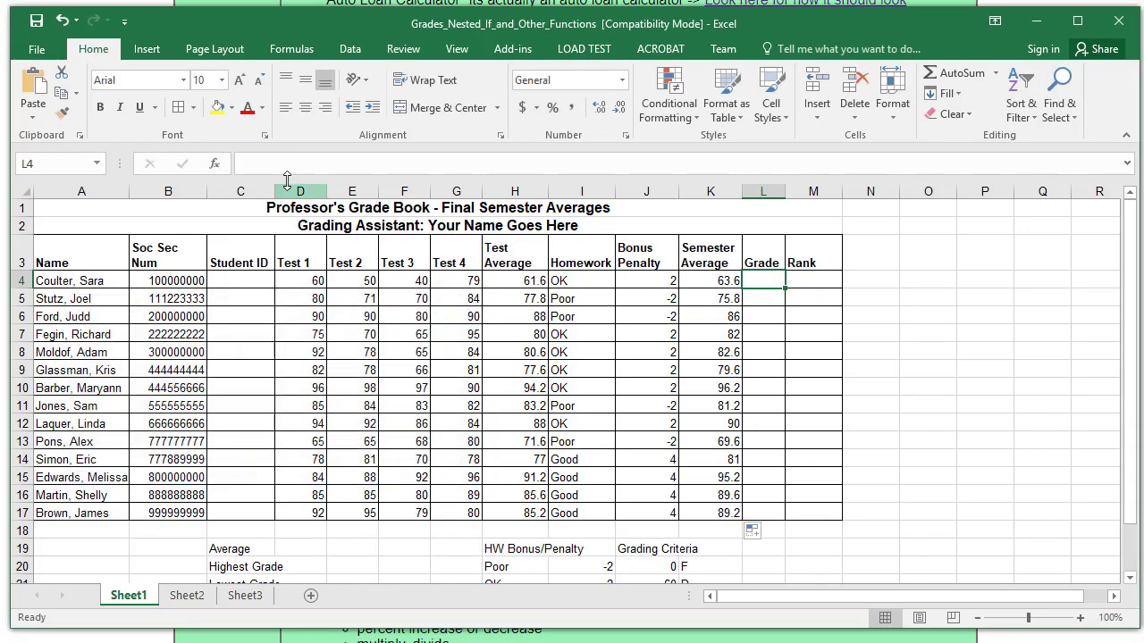
- Start a VLOOKUP in L4 with lookup value K4 and table J20:K24
left_click(363, 166)
type("=vloo")
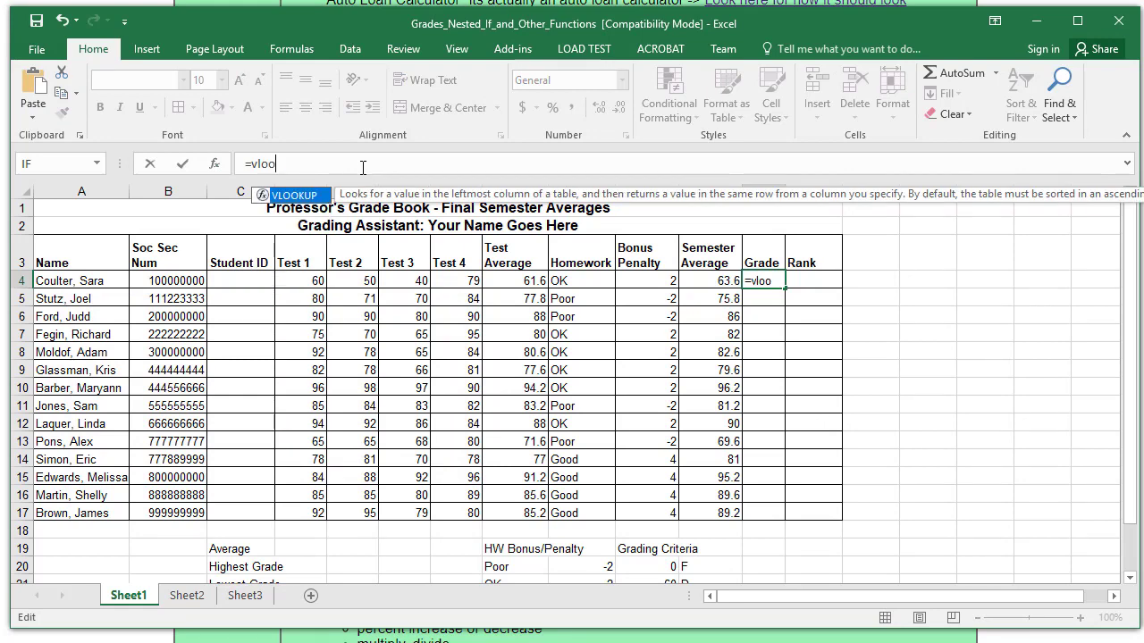
type("kup(")
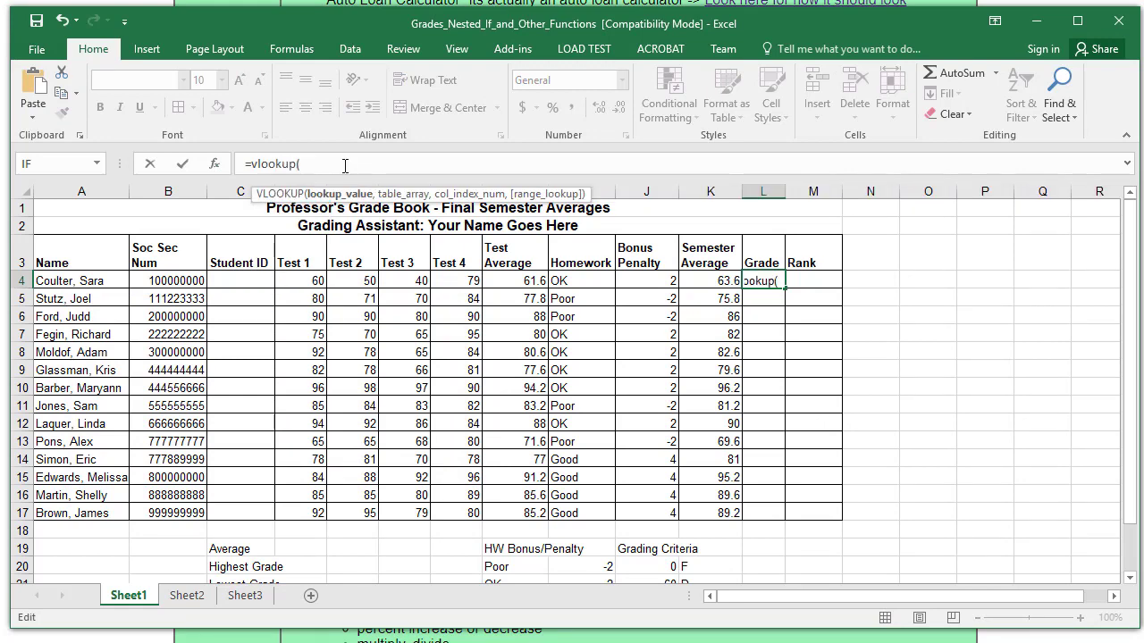
left_click(214, 165)
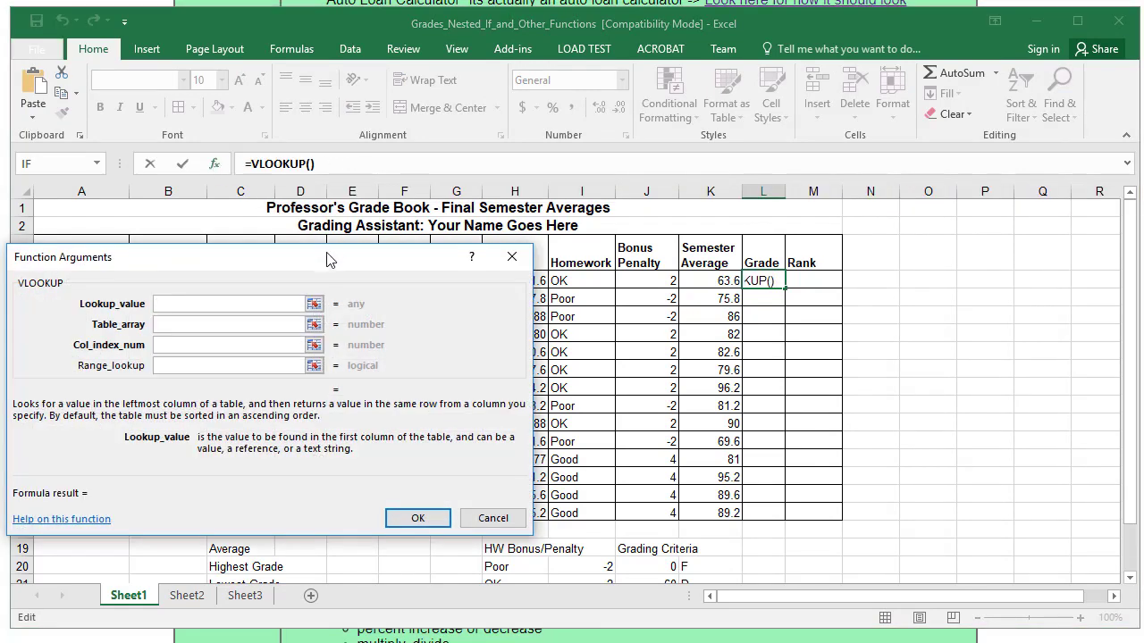
left_click_drag(325, 265, 299, 249)
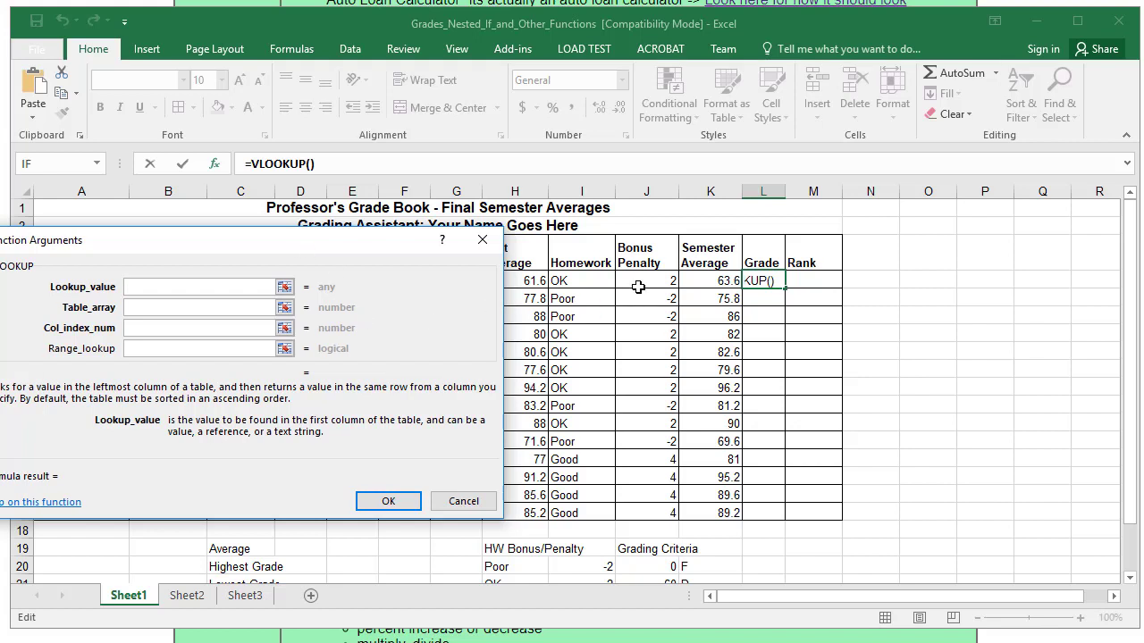
left_click(720, 280)
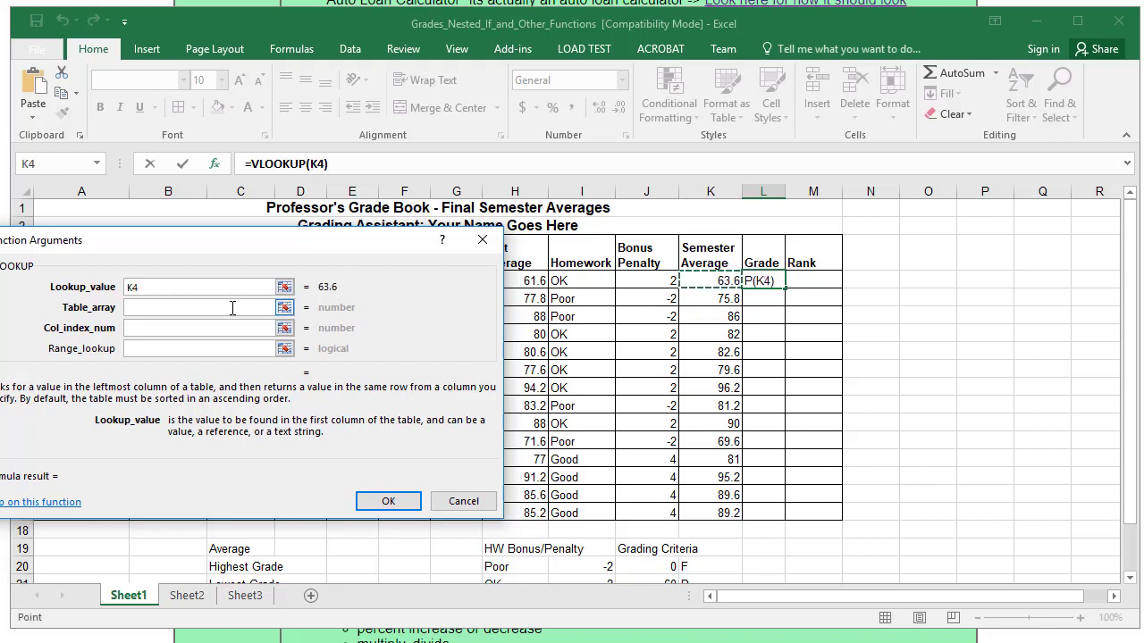
key("Tab")
scroll(977, 438, "down", 1)
scroll(977, 438, "down", 2)
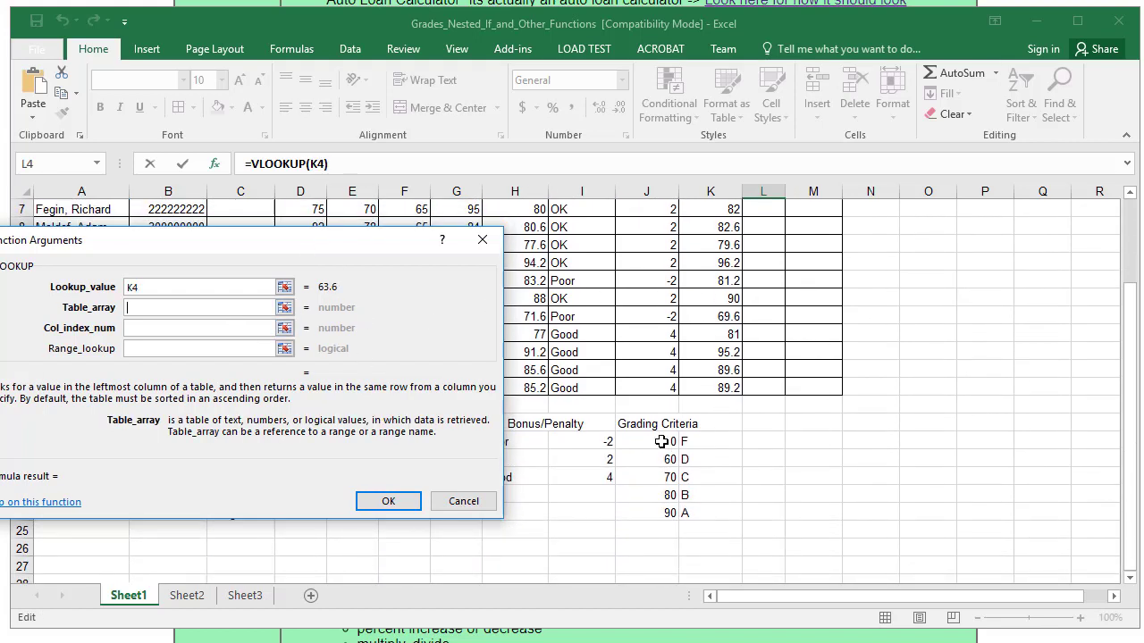
left_click_drag(646, 442, 734, 510)
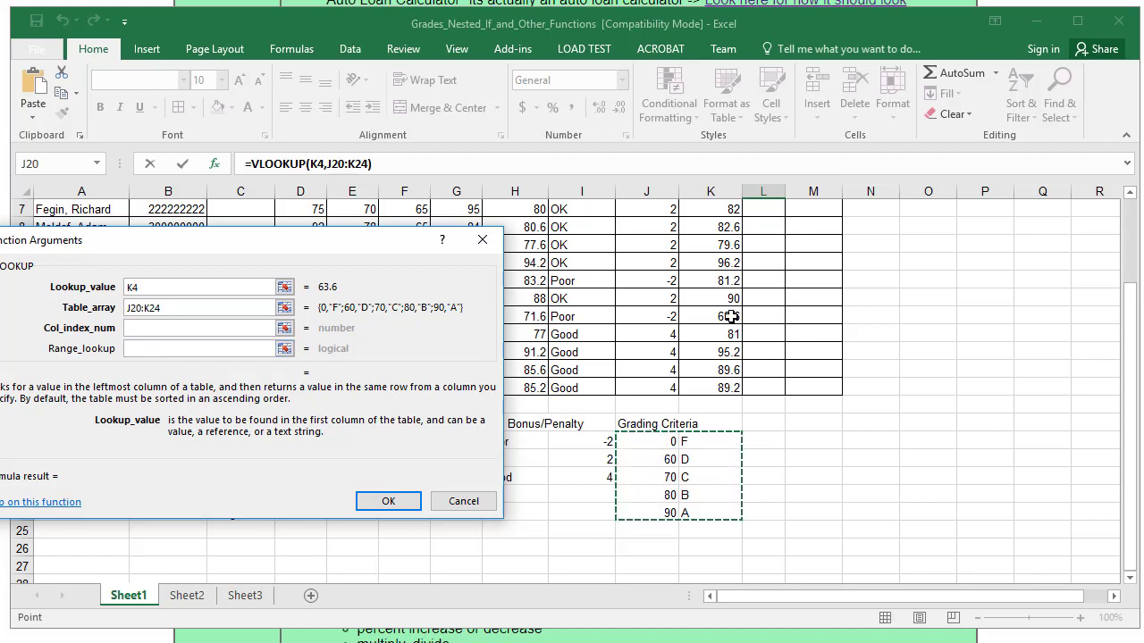
- Set column index 2, lock the range as J$20:K$24, and confirm, giving grade D
left_click(196, 327)
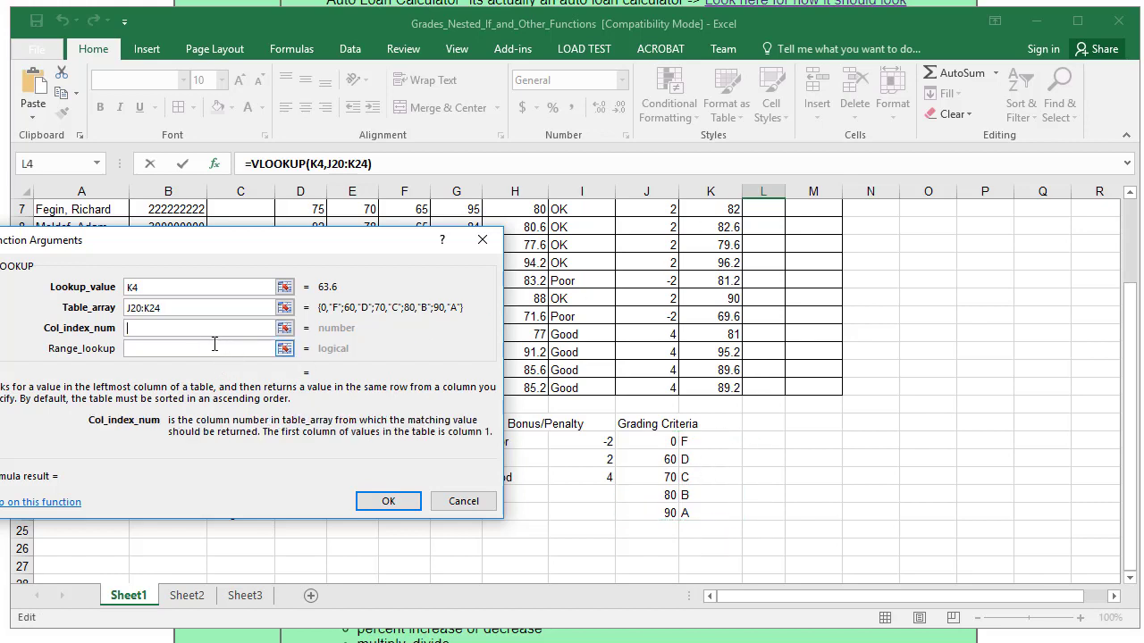
type("2")
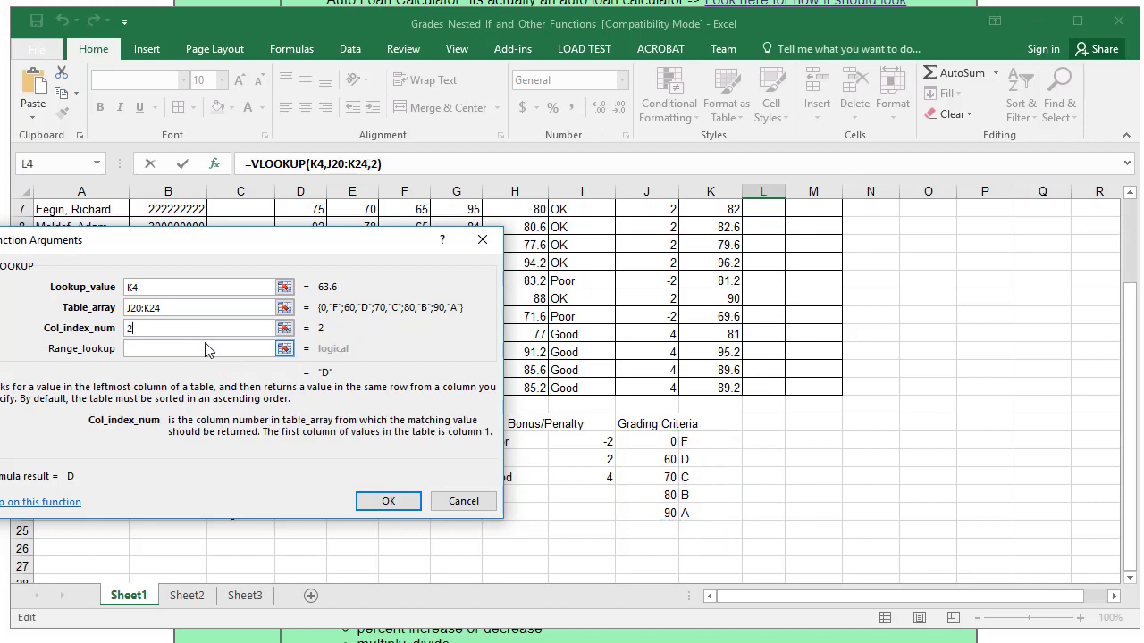
left_click(133, 308)
scroll(219, 366, "up", 2)
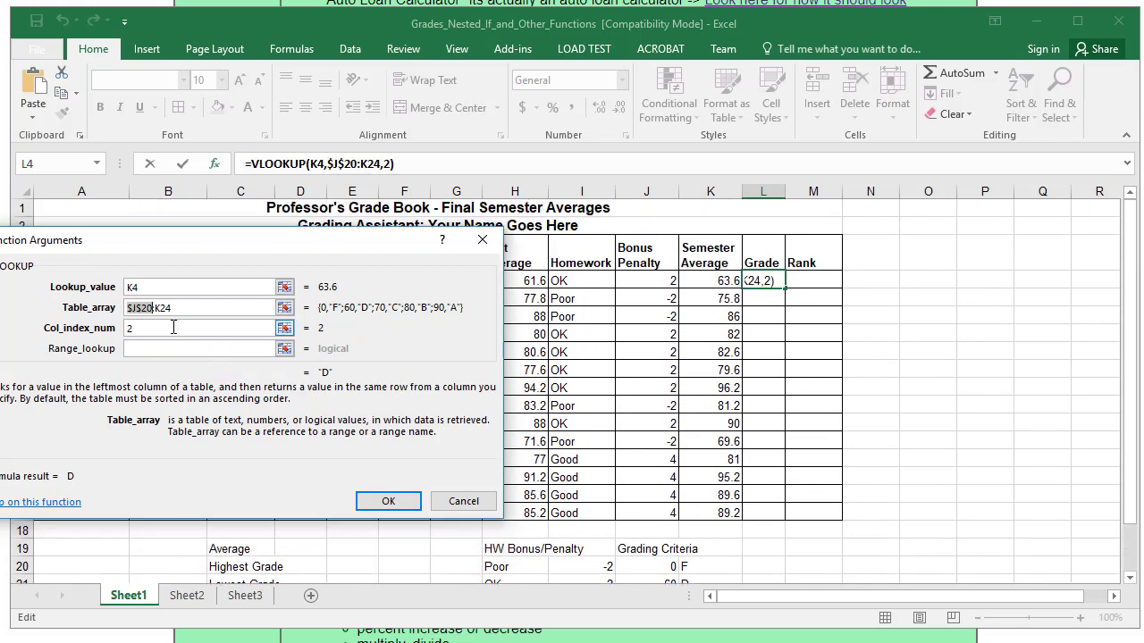
type("$")
left_click(156, 307)
type("$")
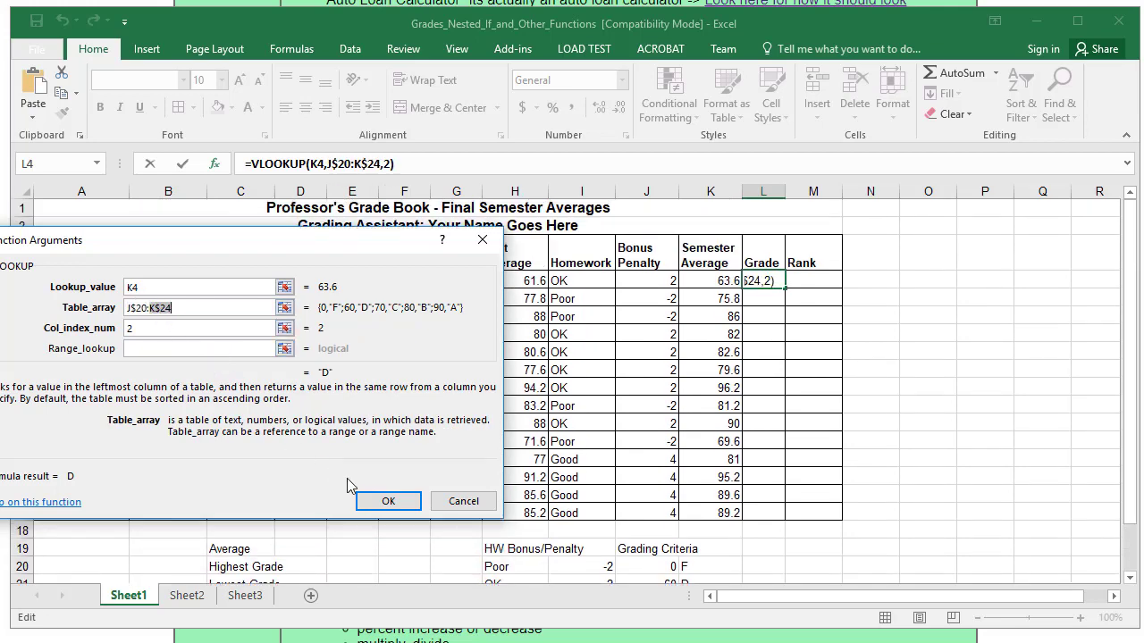
left_click(386, 502)
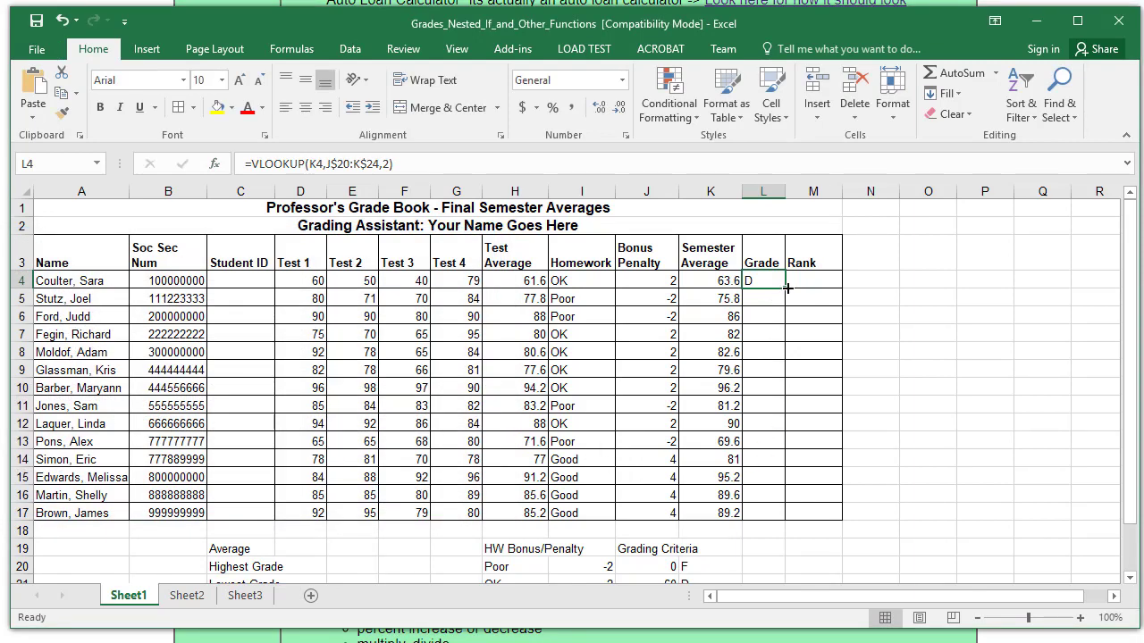
- Copy the VLOOKUP grade formula from L4 down to L17 and review the A–D letter grades
left_click_drag(786, 287, 787, 523)
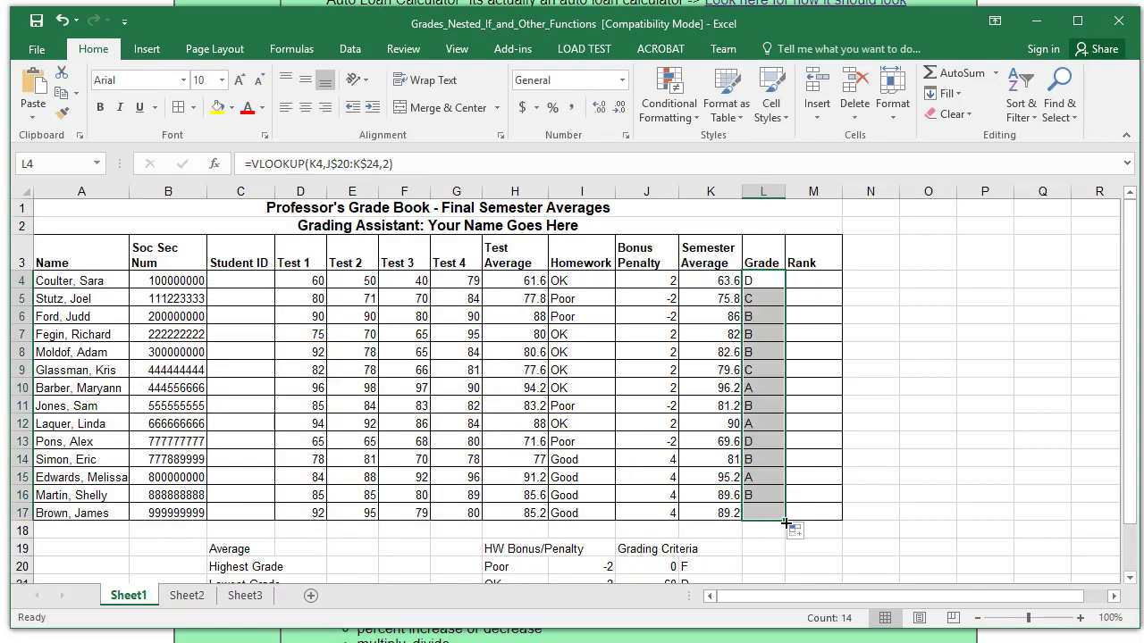
scroll(969, 471, "down", 1)
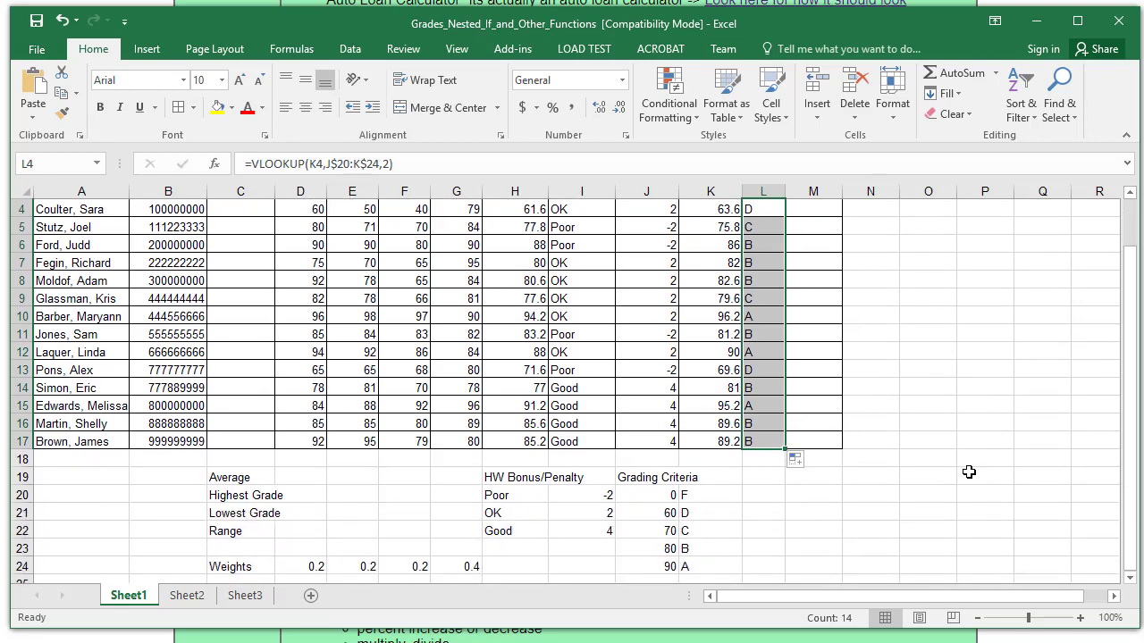
scroll(969, 472, "up", 1)
scroll(969, 471, "down", 2)
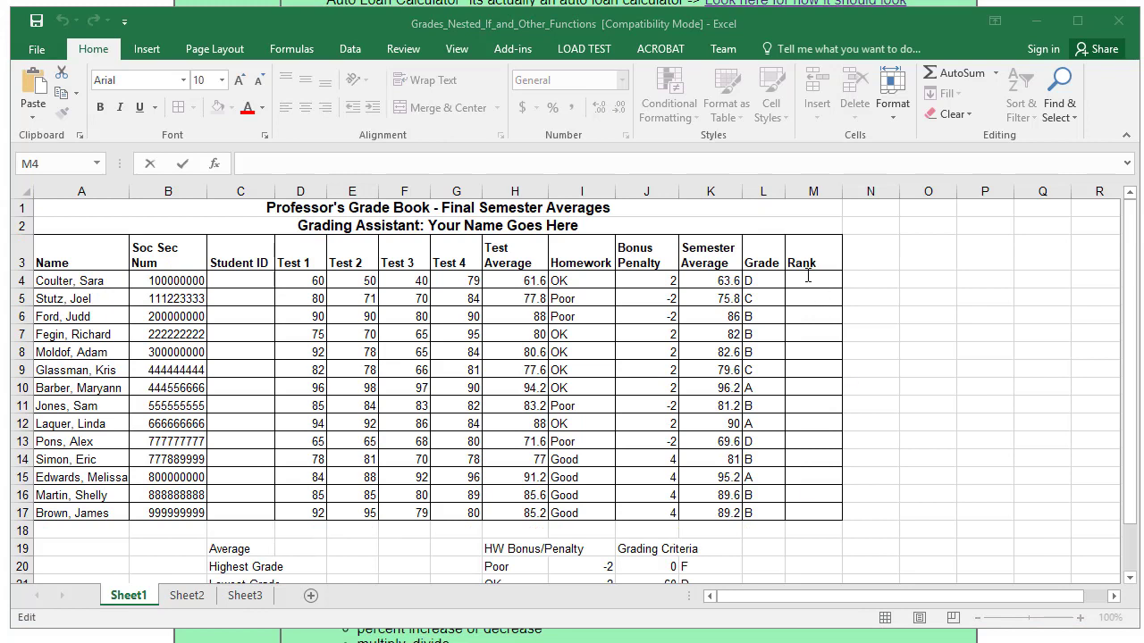
- Enter =RANK(K4,K4:K17) in M4 using the function arguments dialog
left_click(807, 278)
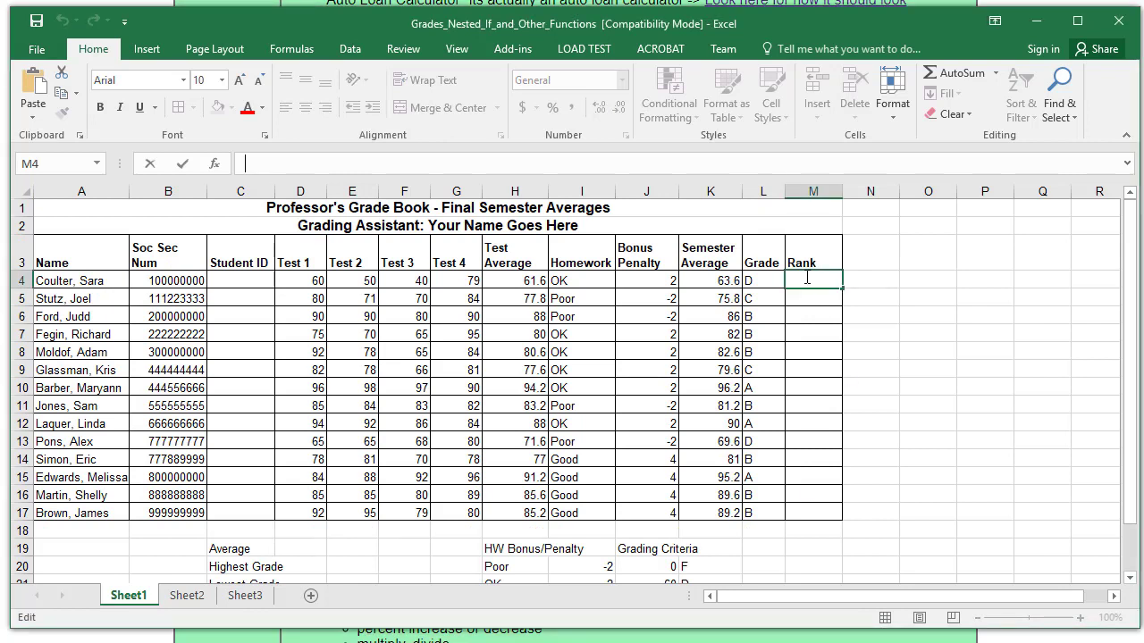
type("=rank")
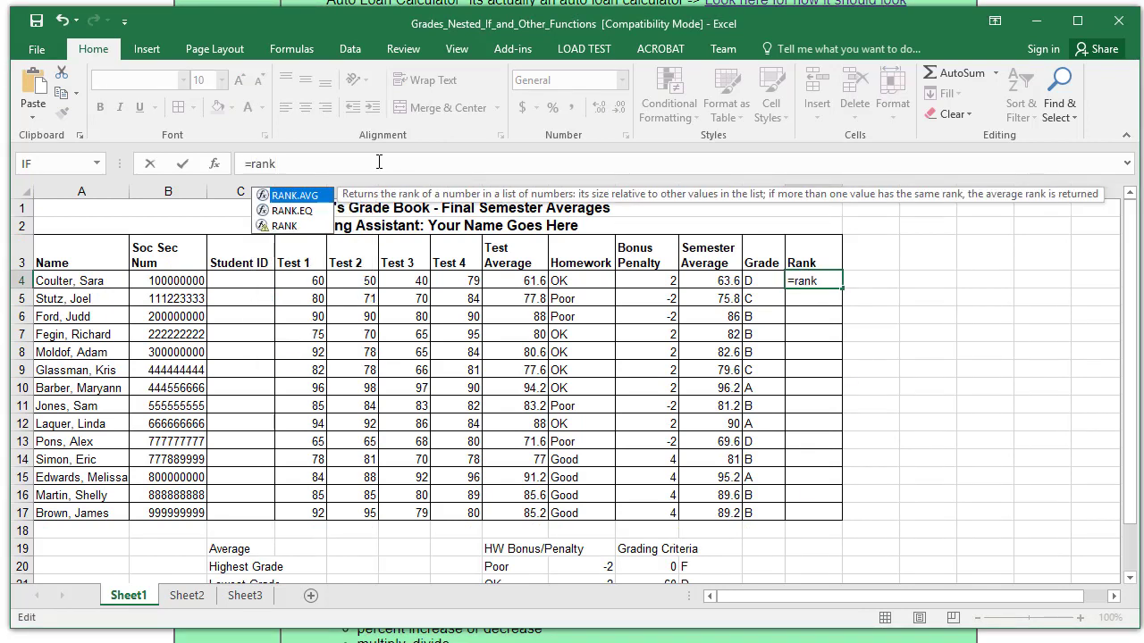
type("(")
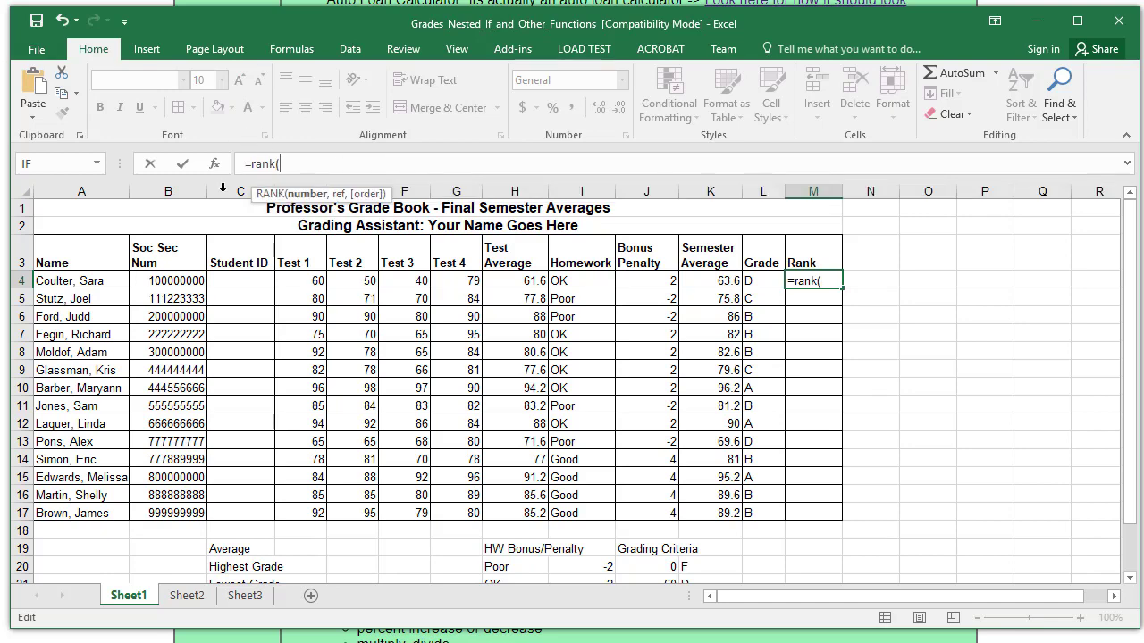
left_click(215, 164)
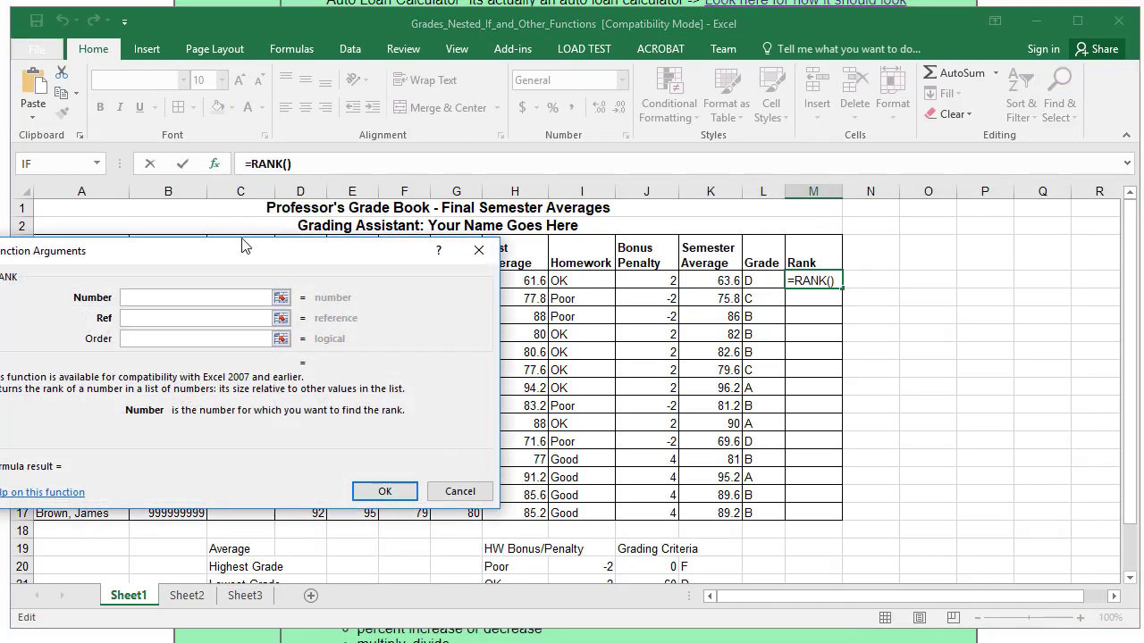
left_click_drag(248, 254, 243, 255)
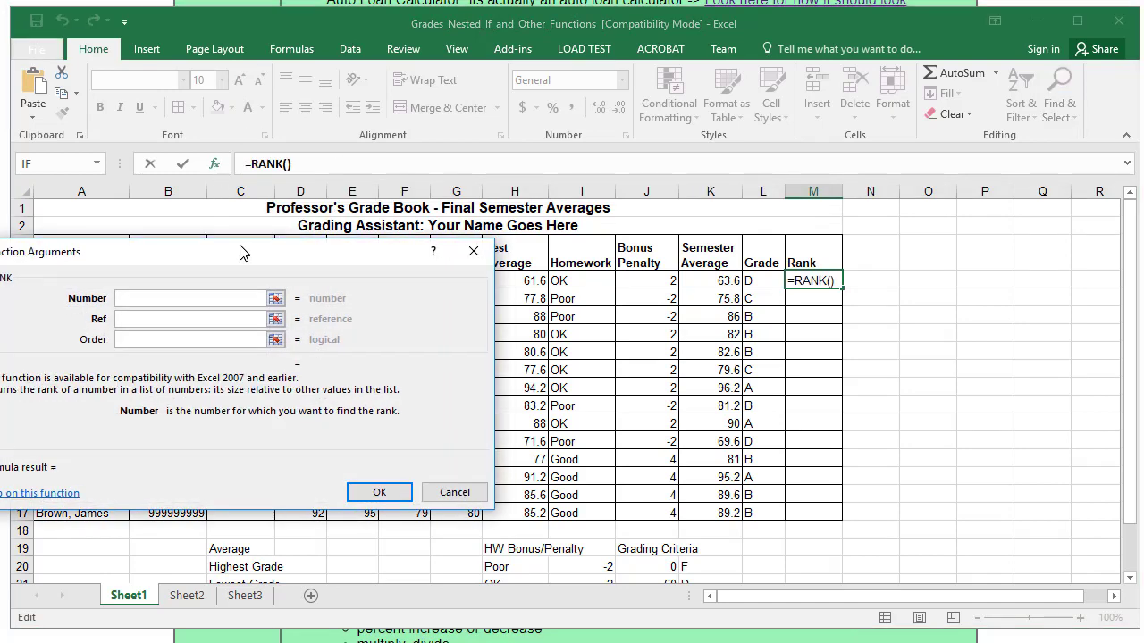
left_click(712, 281)
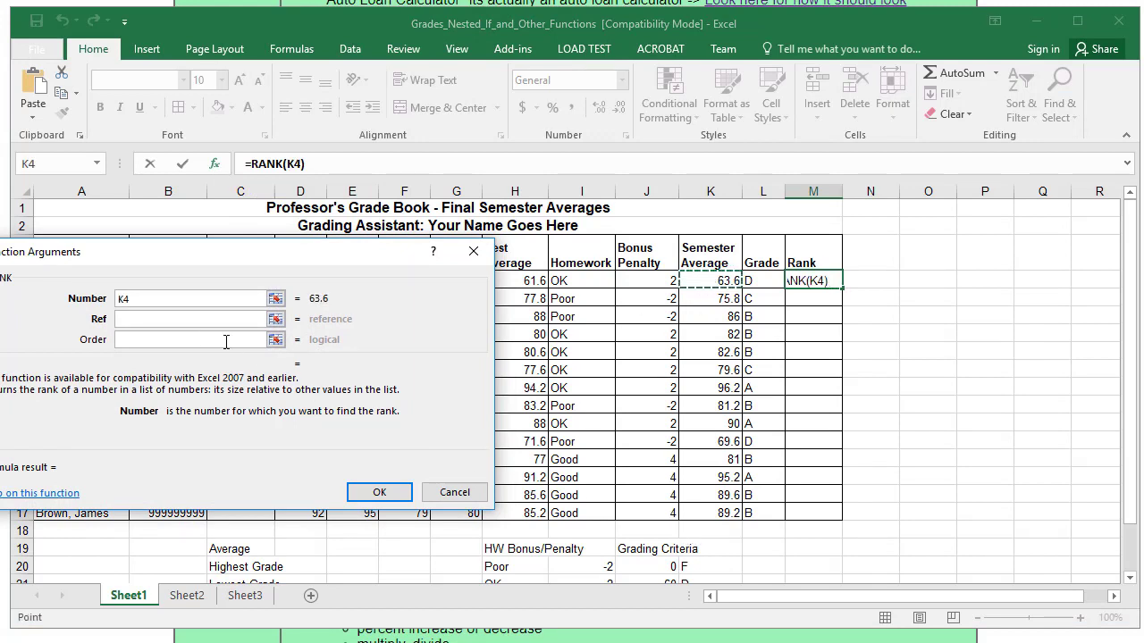
left_click(160, 318)
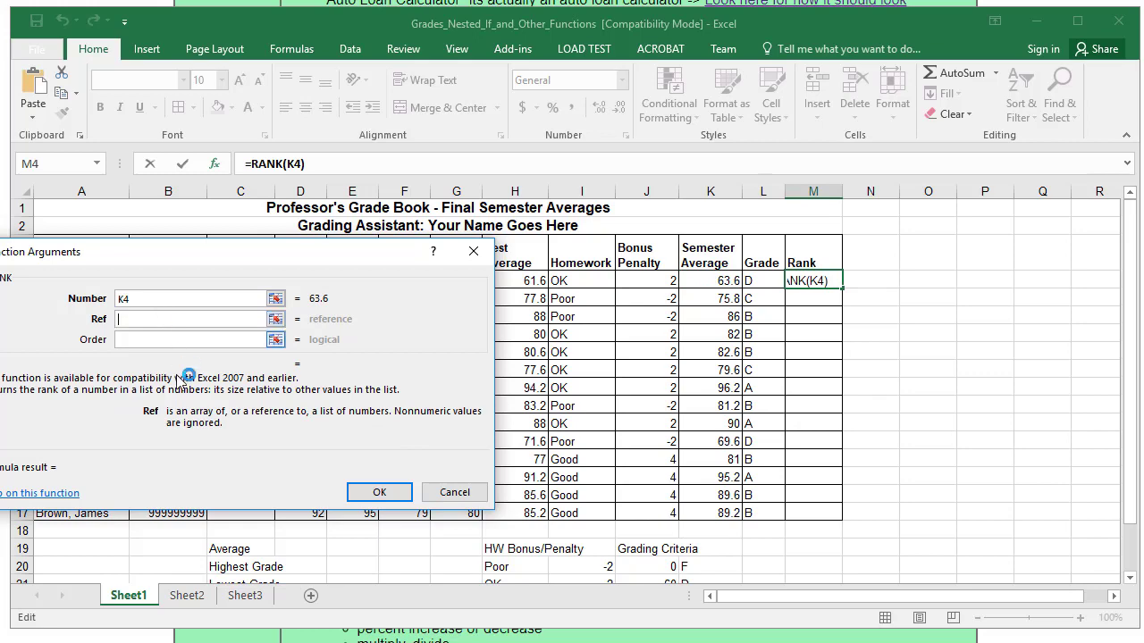
left_click_drag(715, 279, 704, 511)
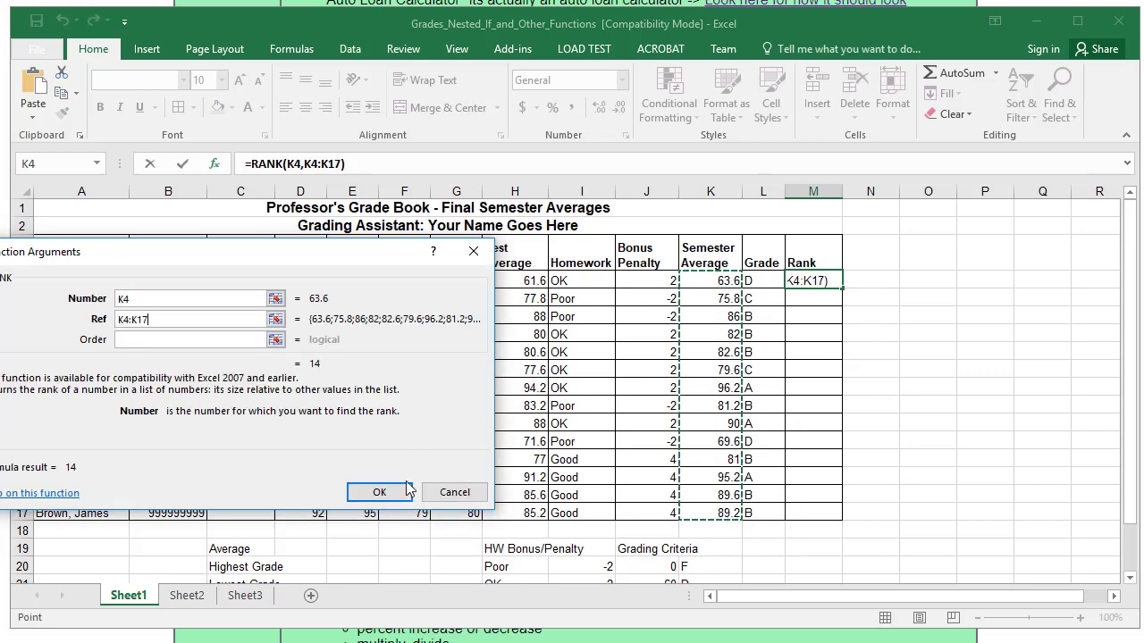
left_click(380, 492)
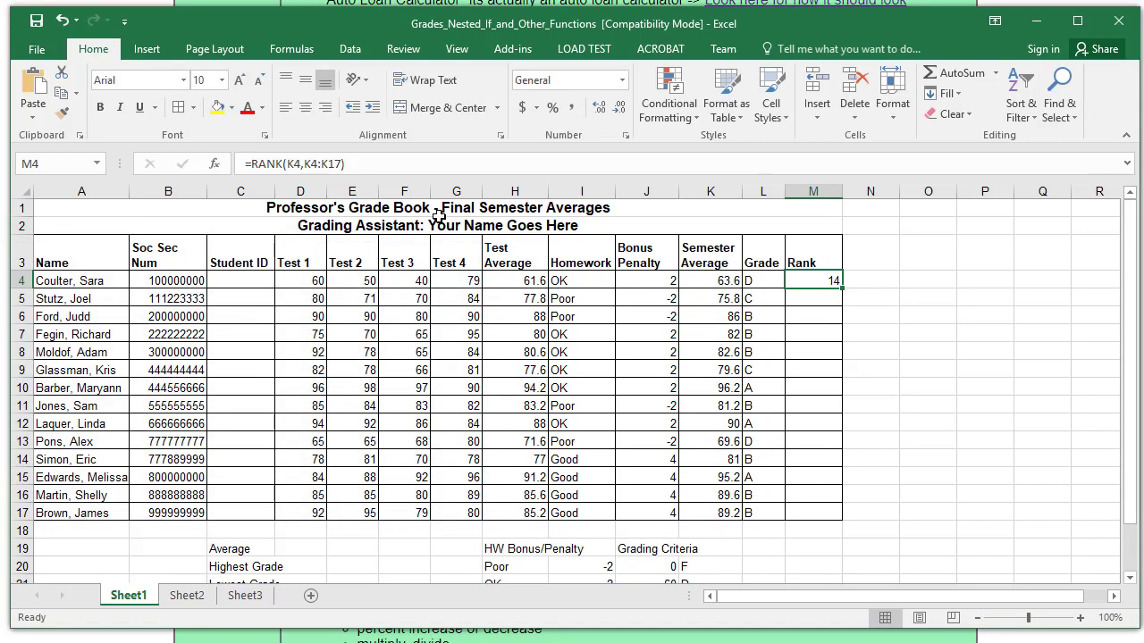
- Lock the rank range rows so M4 reads =RANK(K4,K$4:K$17)
left_click(310, 163)
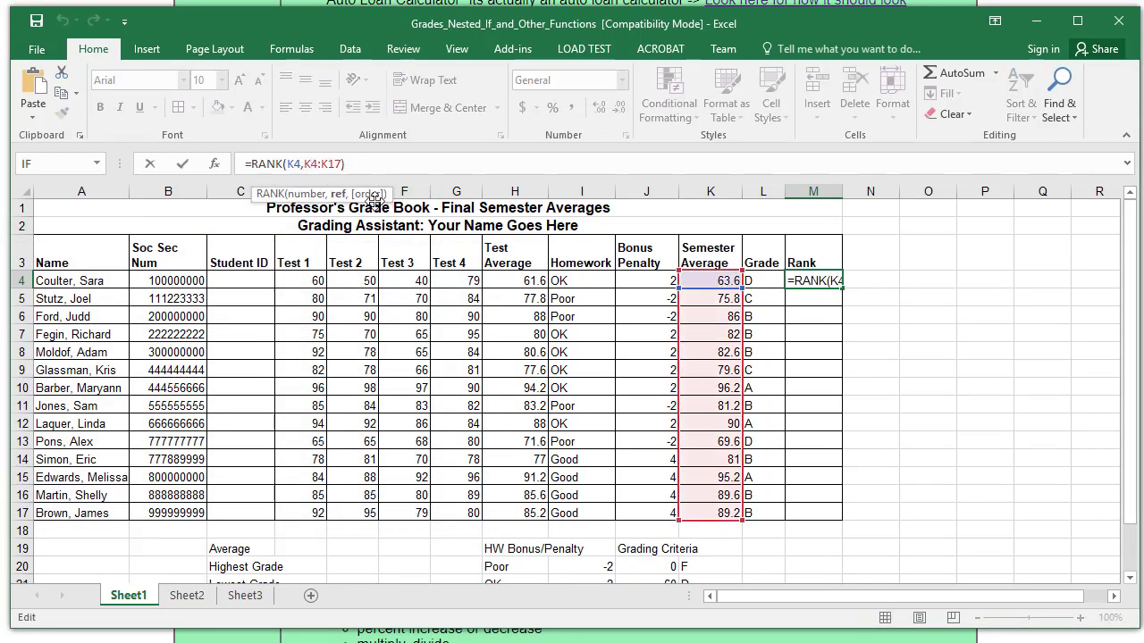
left_click(309, 164)
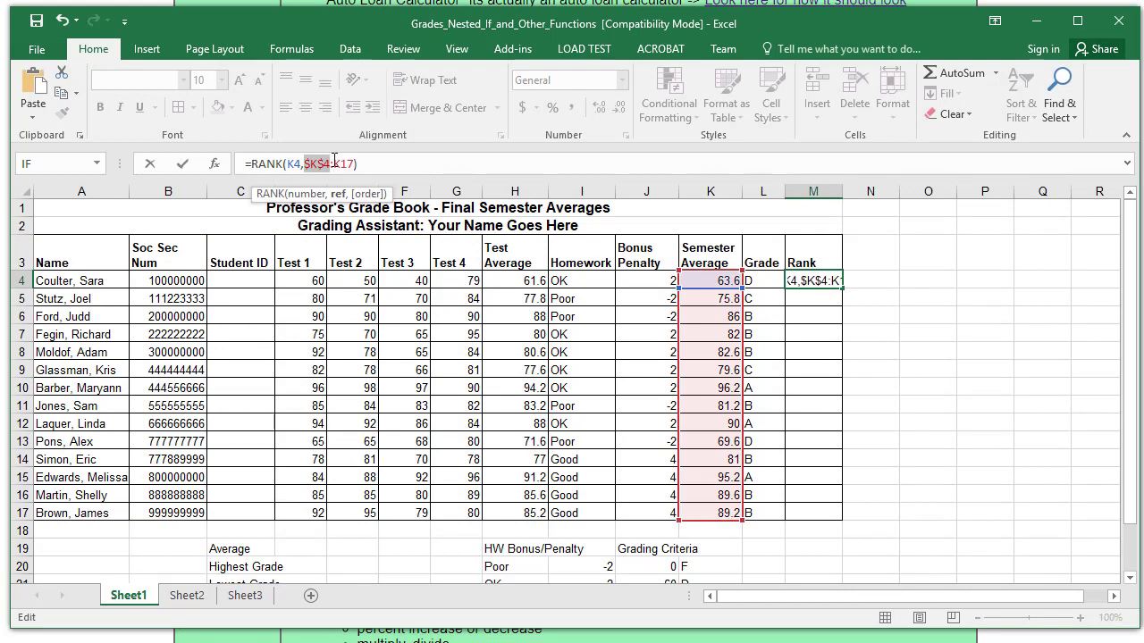
type("$")
left_click(340, 163)
type("$")
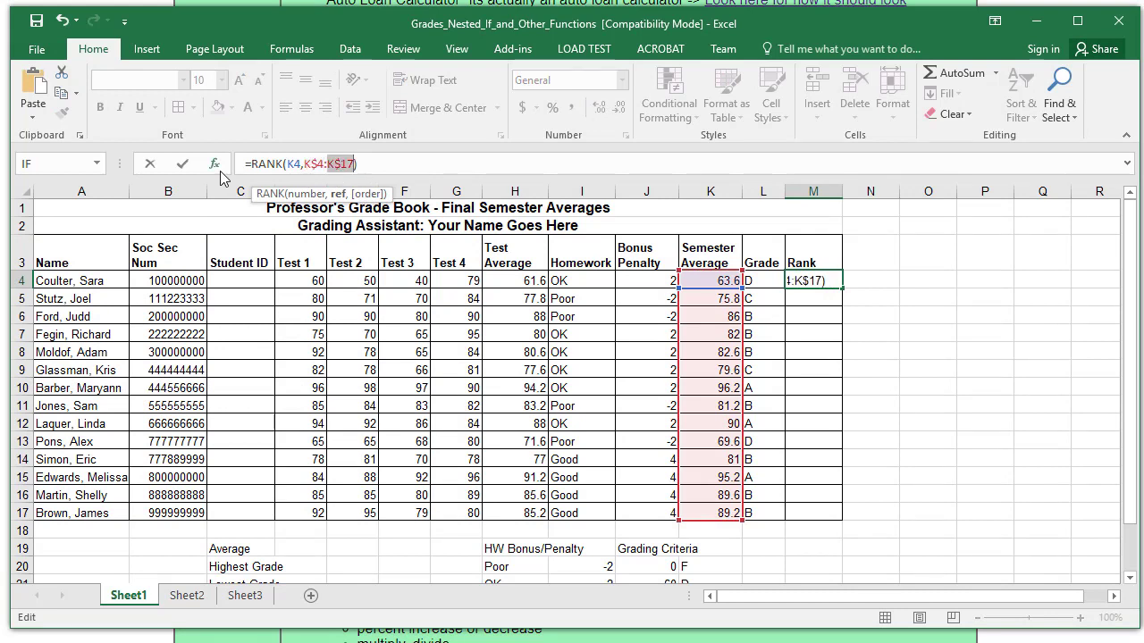
left_click(183, 164)
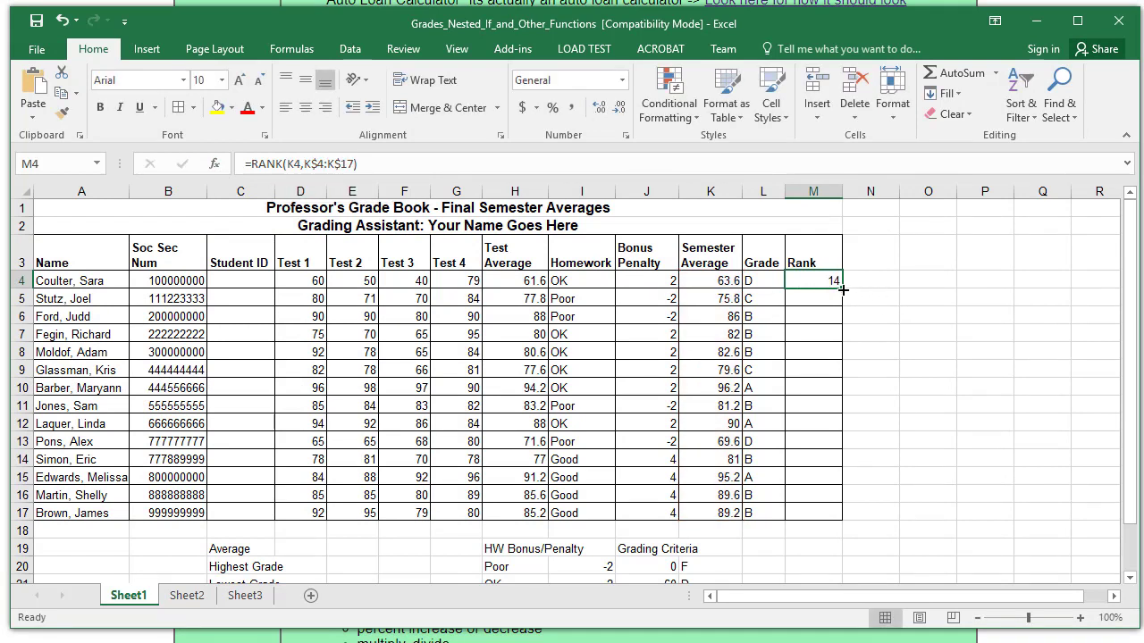
- Fill the rank formula down to M17 and widen column C to fit 'Exam Weights'
left_click_drag(841, 286, 834, 520)
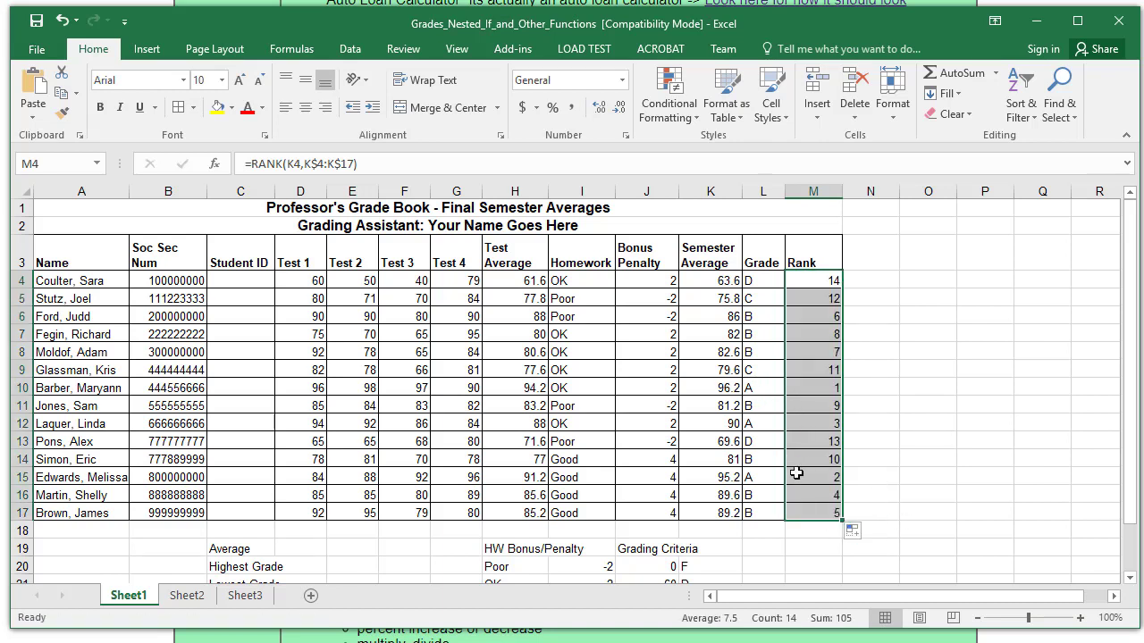
left_click(971, 474)
scroll(971, 474, "down", 2)
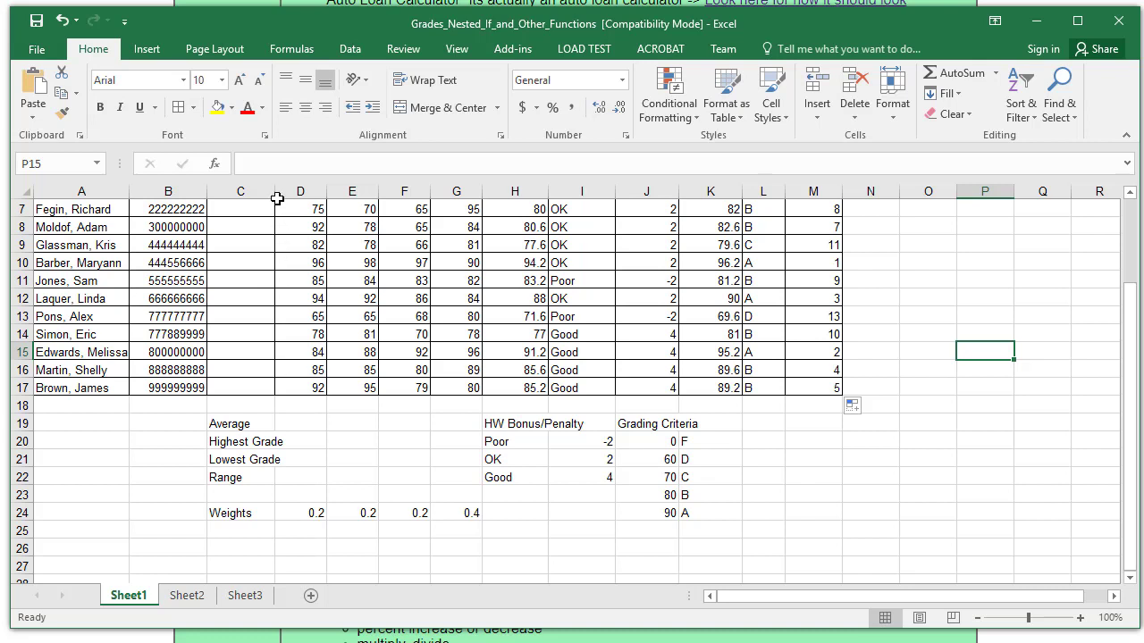
left_click_drag(276, 191, 297, 189)
- Enter =AVERAGE(D4:D17) in D19 for the Test 1 average
left_click(345, 423)
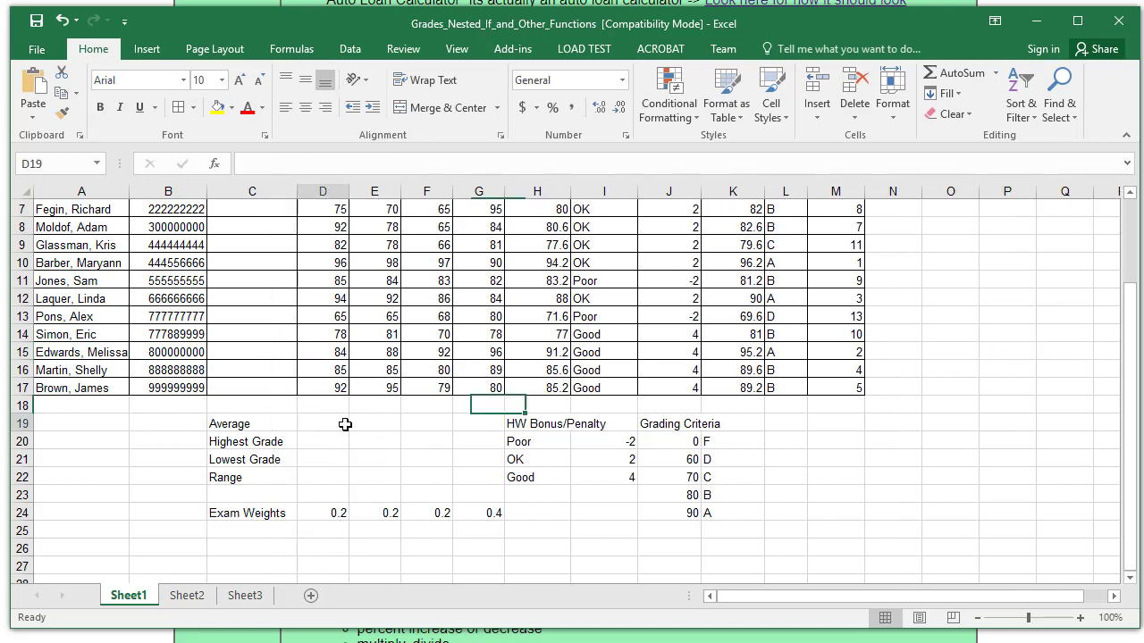
type("=")
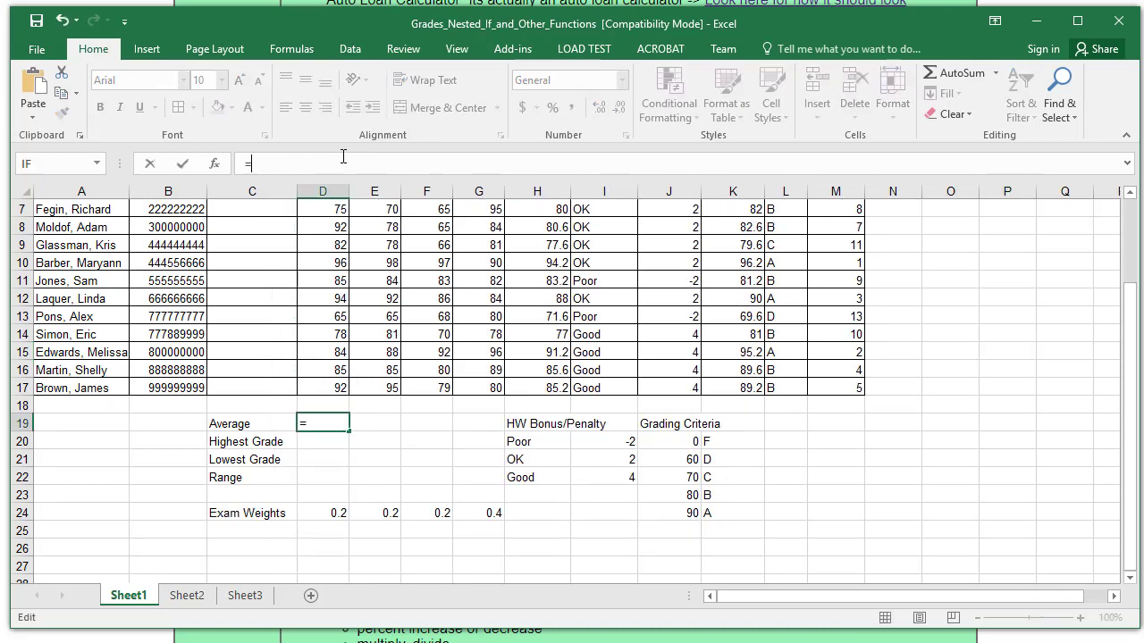
type("average")
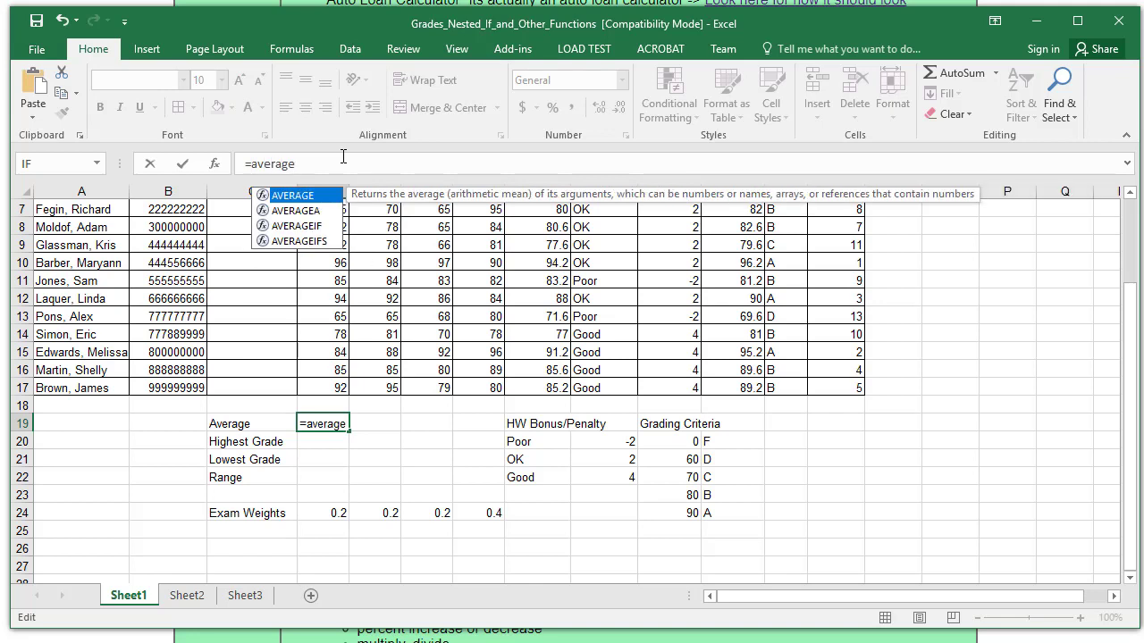
type("(")
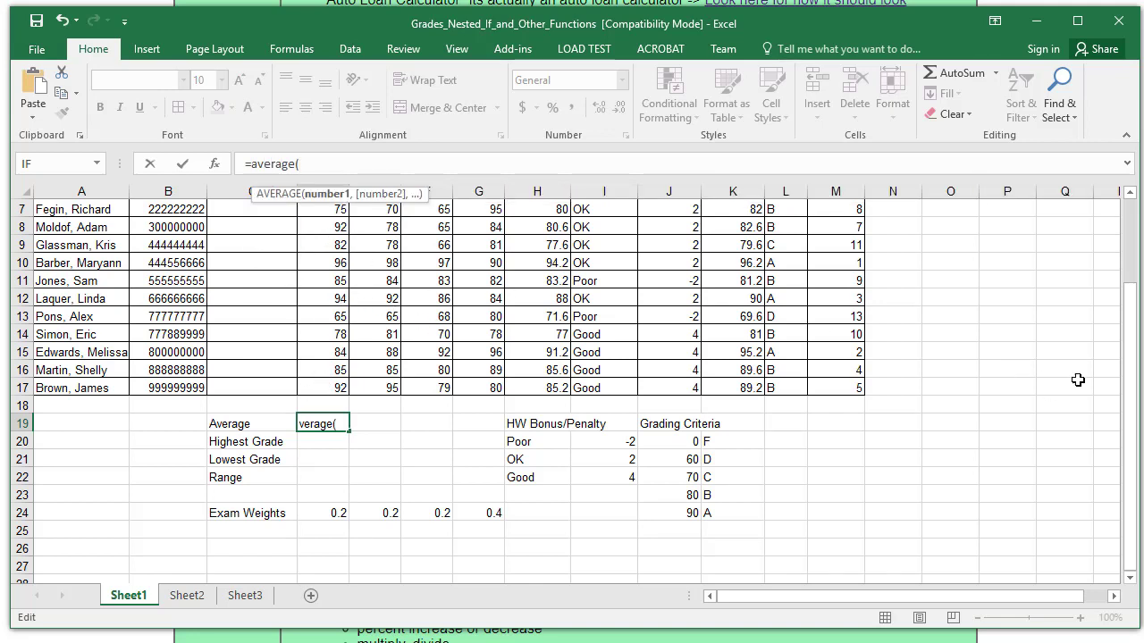
left_click_drag(1130, 375, 1131, 356)
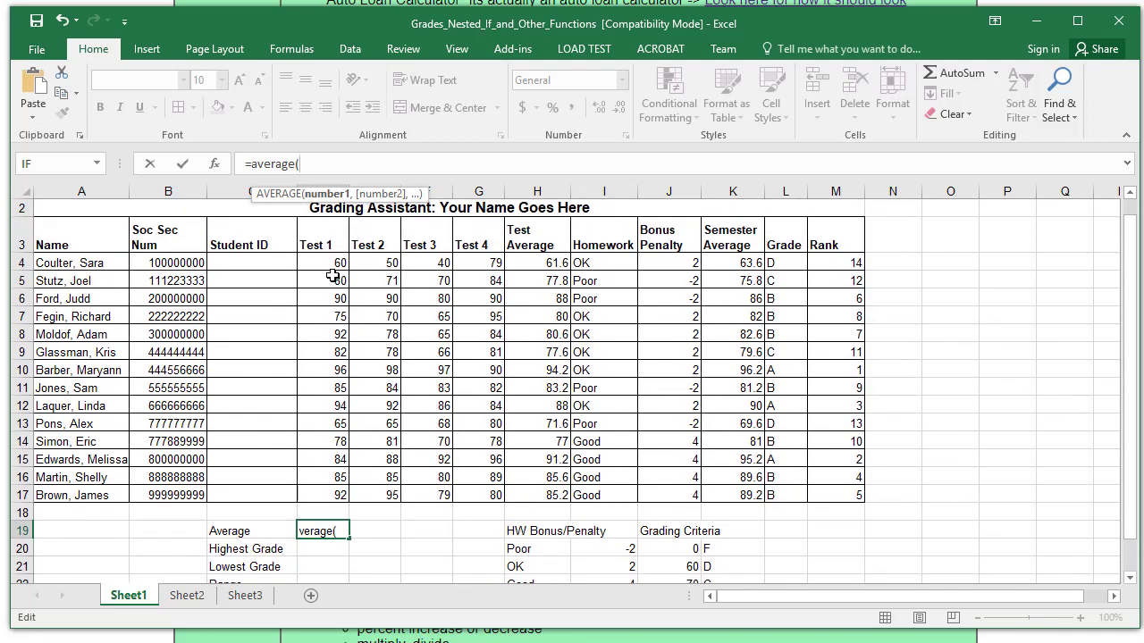
left_click_drag(331, 266, 333, 492)
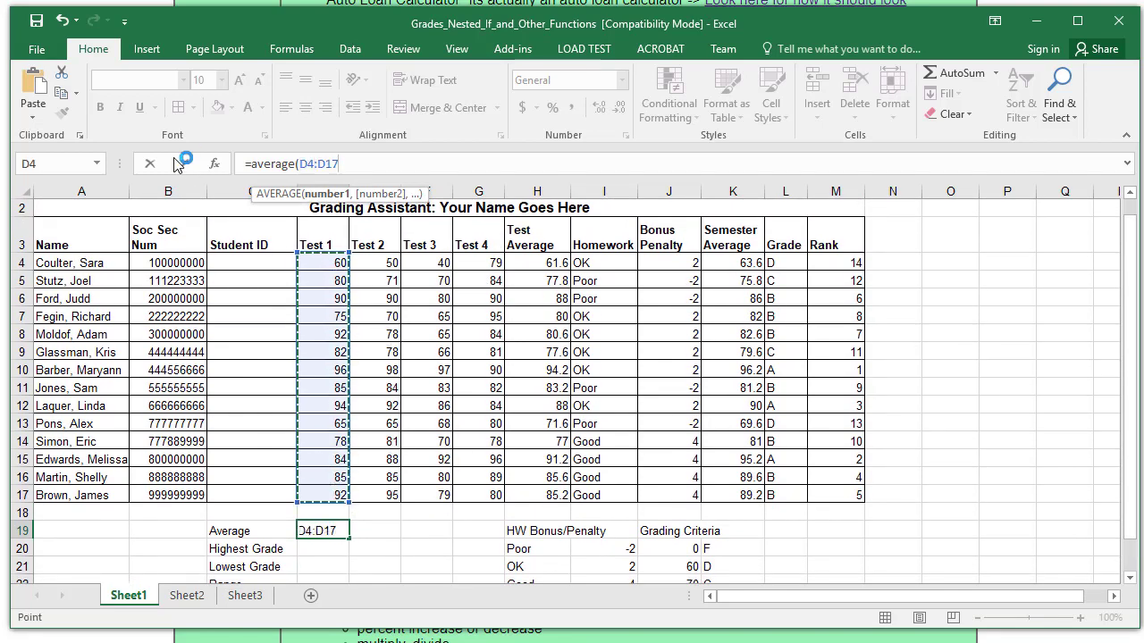
left_click(183, 164)
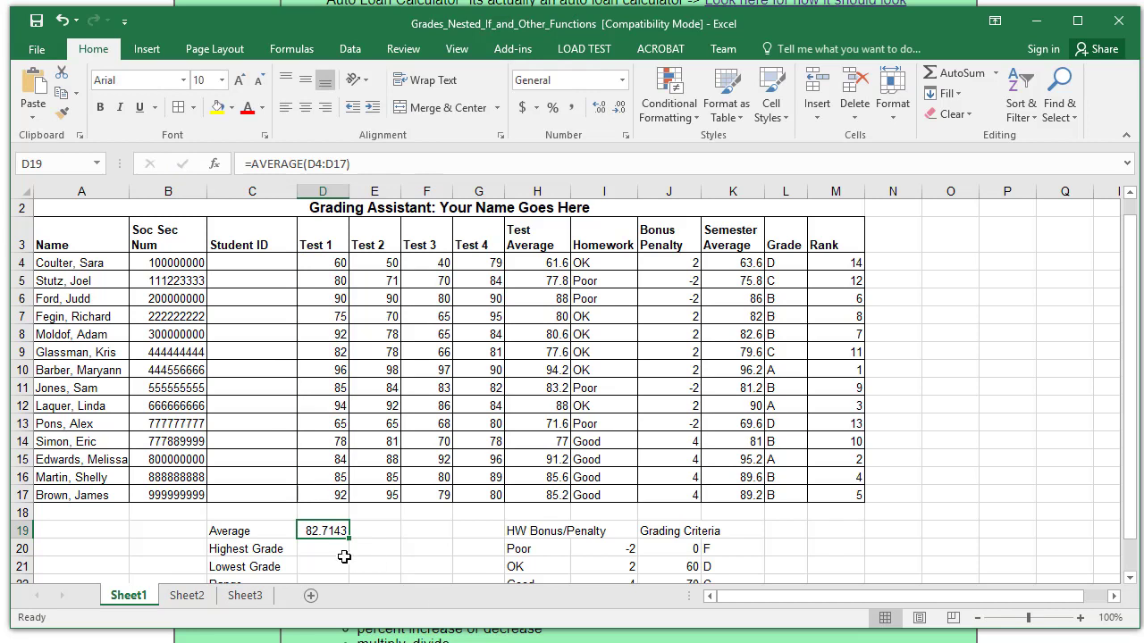
- Copy the average across to G19 and show the averages as whole numbers: 83, 80, 74, 85
left_click_drag(349, 538, 485, 538)
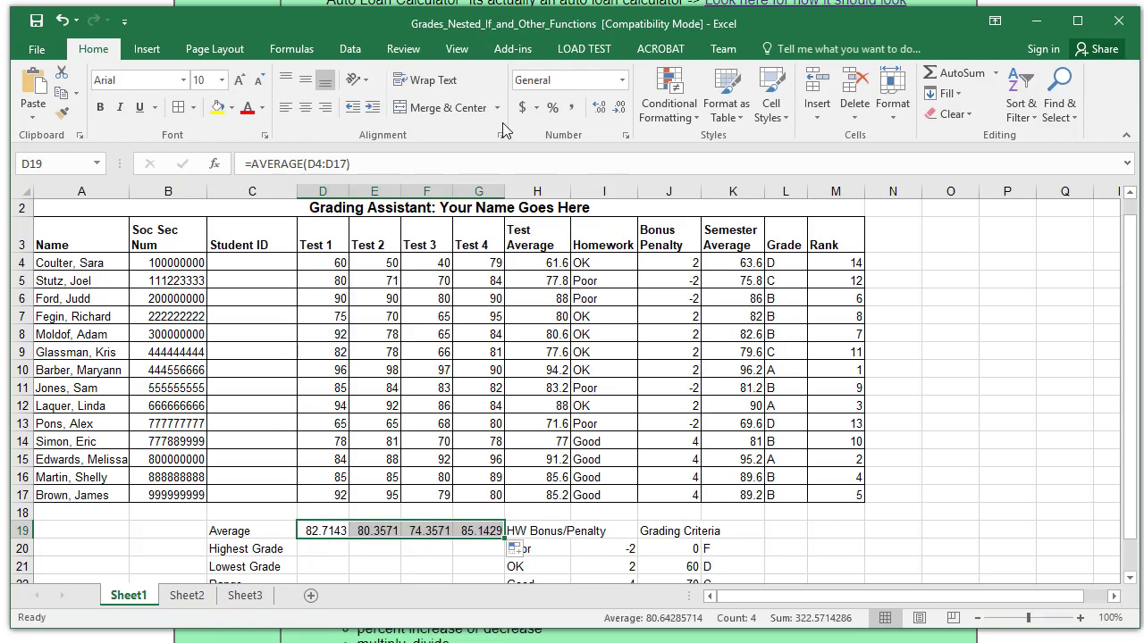
left_click(602, 112)
left_click(602, 112)
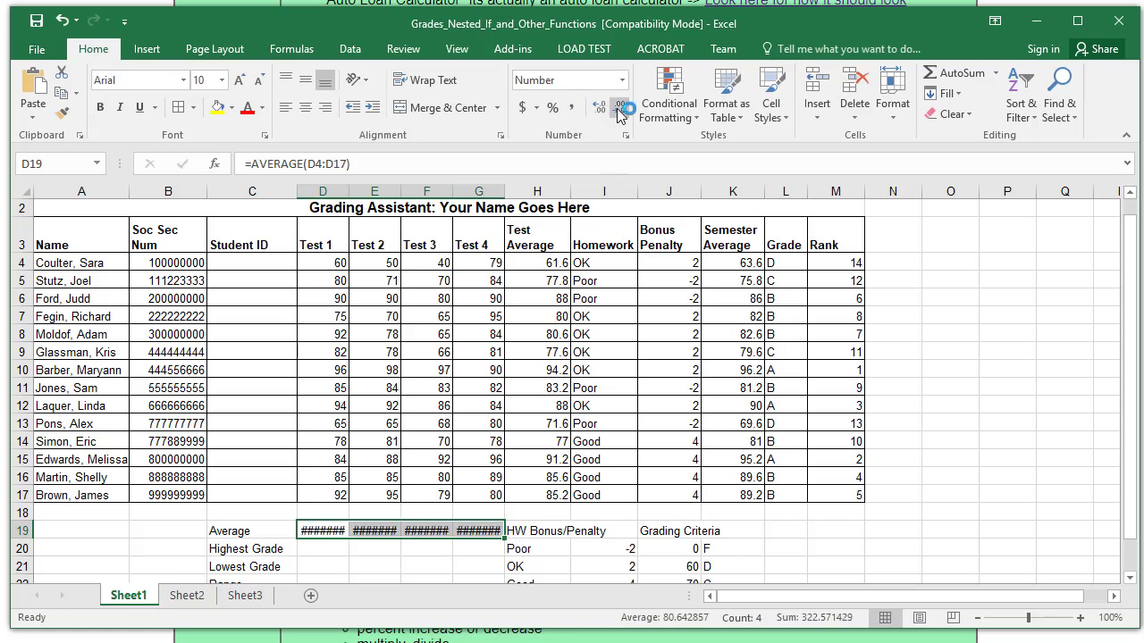
left_click(619, 112)
left_click(620, 112)
left_click(619, 112)
left_click(620, 112)
left_click(619, 112)
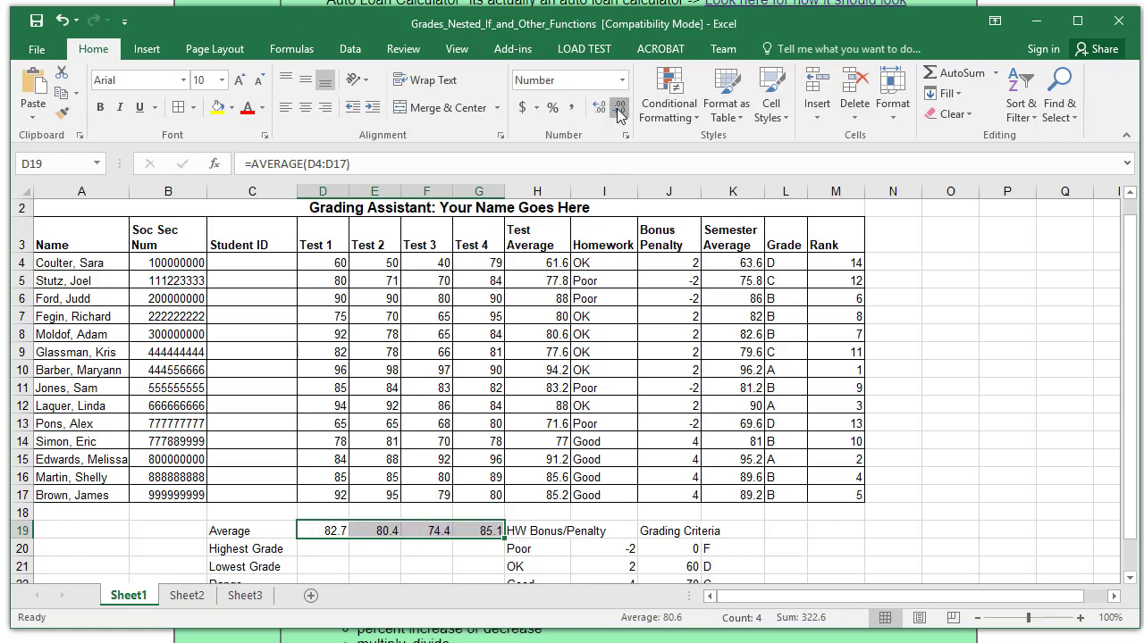
left_click(619, 112)
left_click(313, 548)
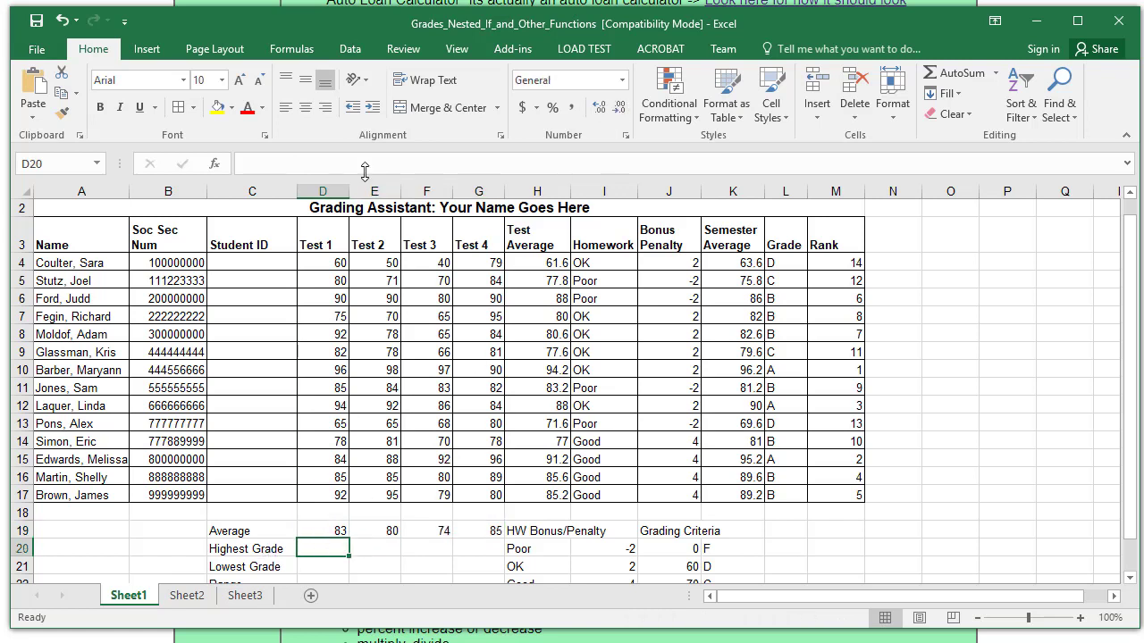
- Enter =MAX(D4:D17) in D20 and fill it to G20, giving 96, 98, 97, 96
type("=ma")
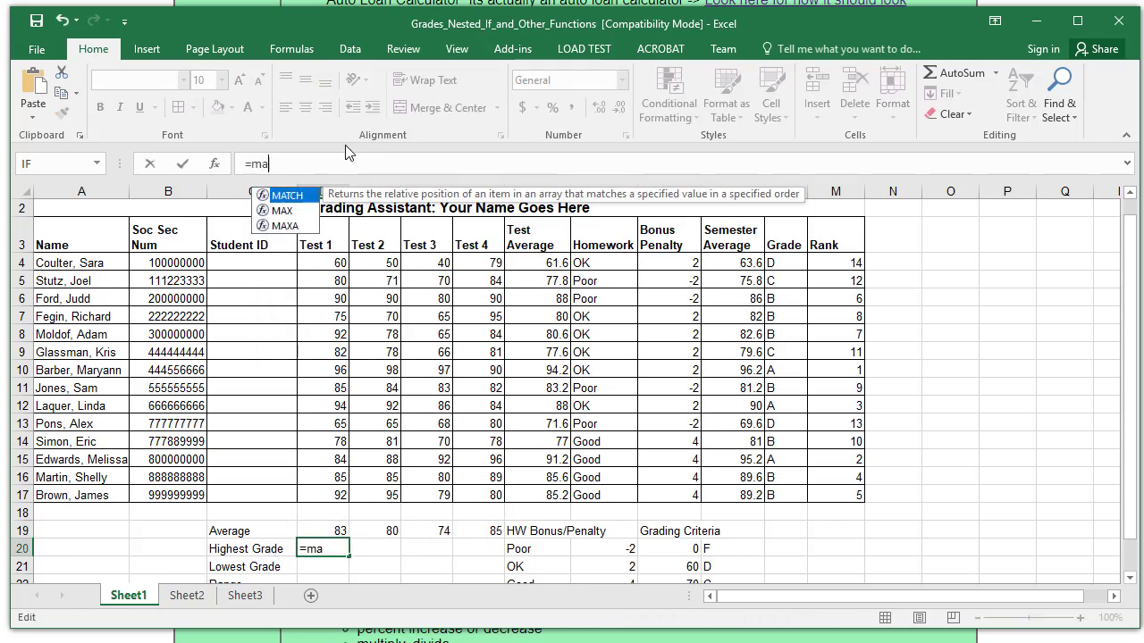
type("x(")
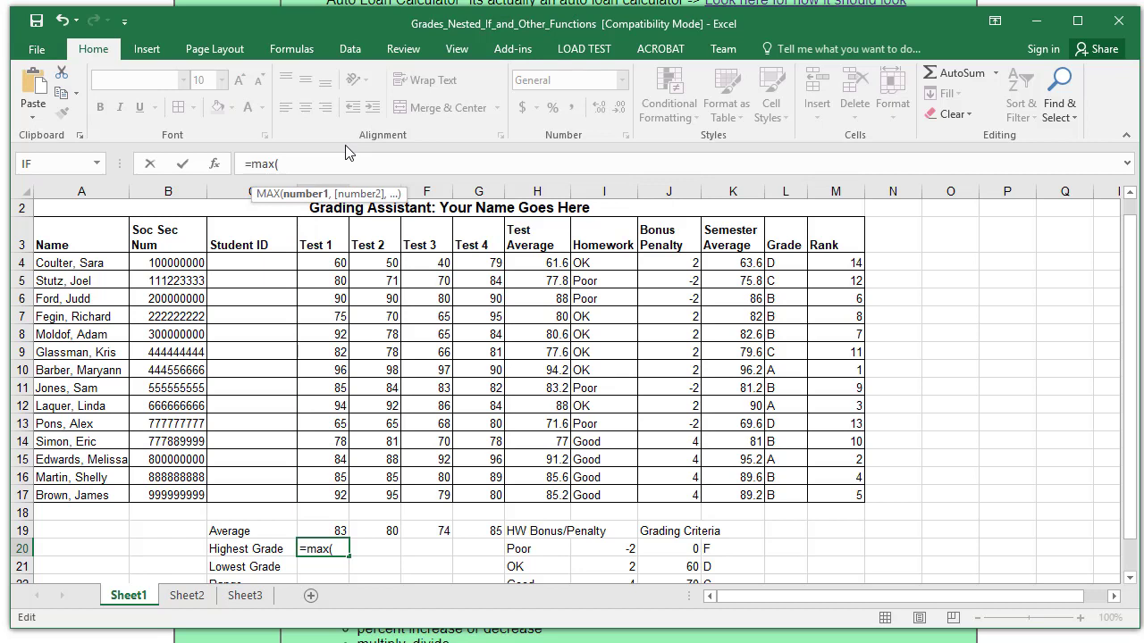
left_click_drag(327, 269, 325, 496)
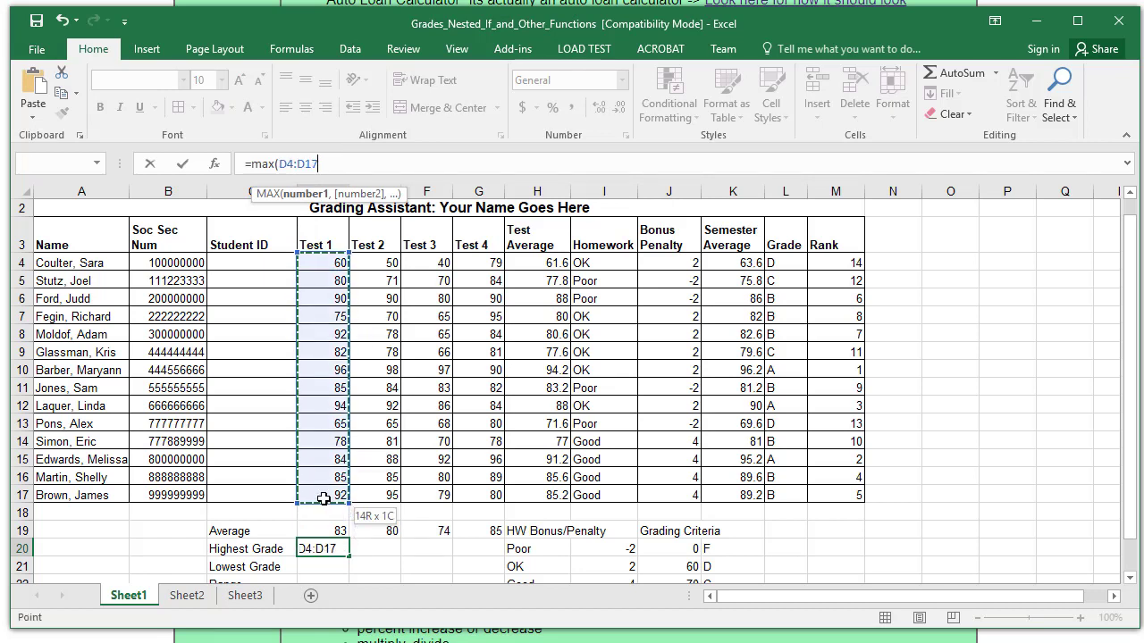
left_click(183, 164)
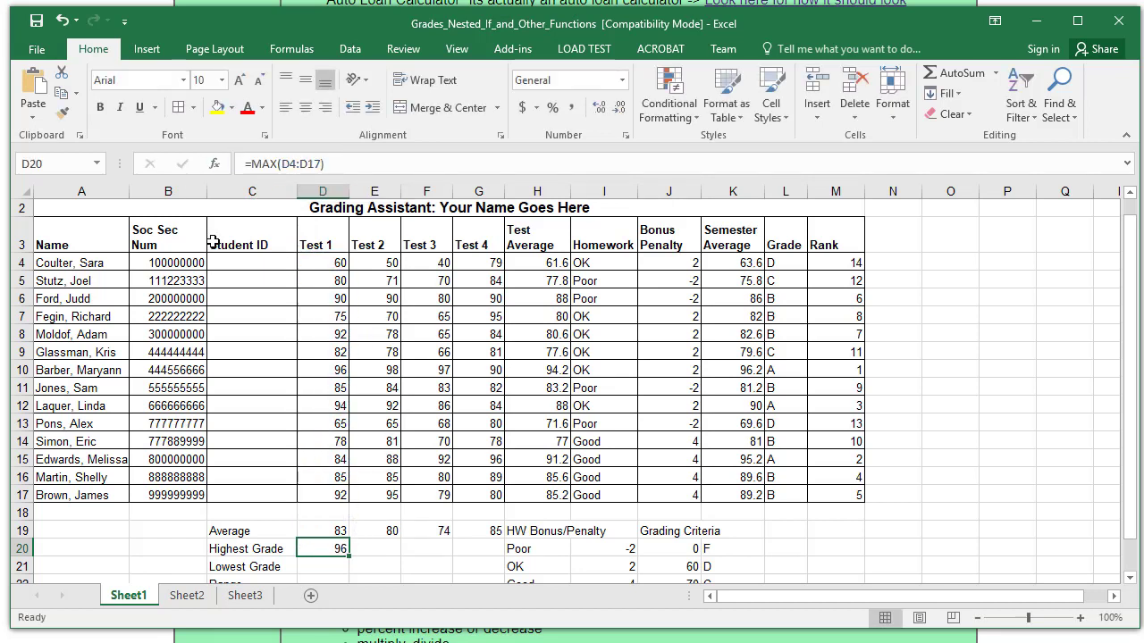
left_click_drag(351, 557, 500, 549)
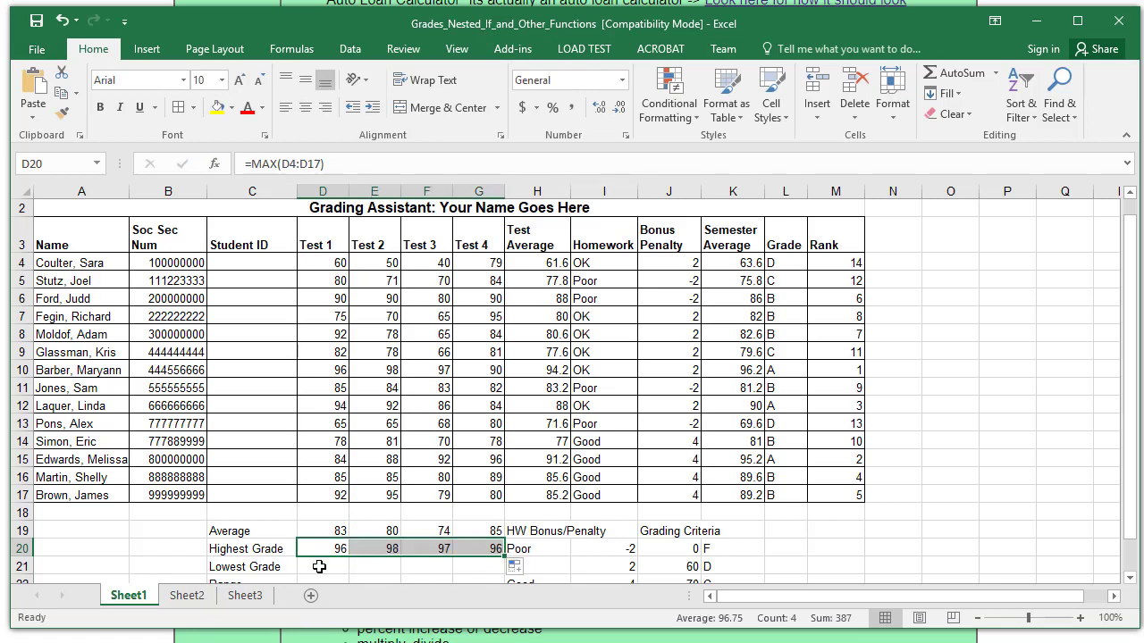
left_click(317, 564)
- Enter =MIN(D4:D17) in D21 and fill it to F21, giving 60, 50 and 40
type("=")
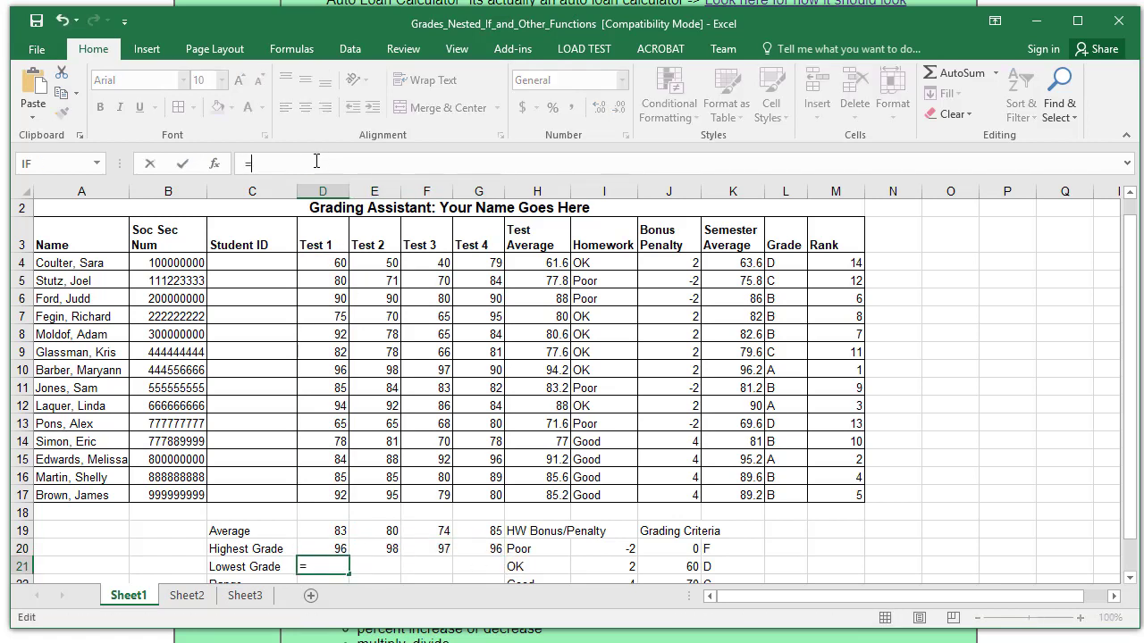
type("min(")
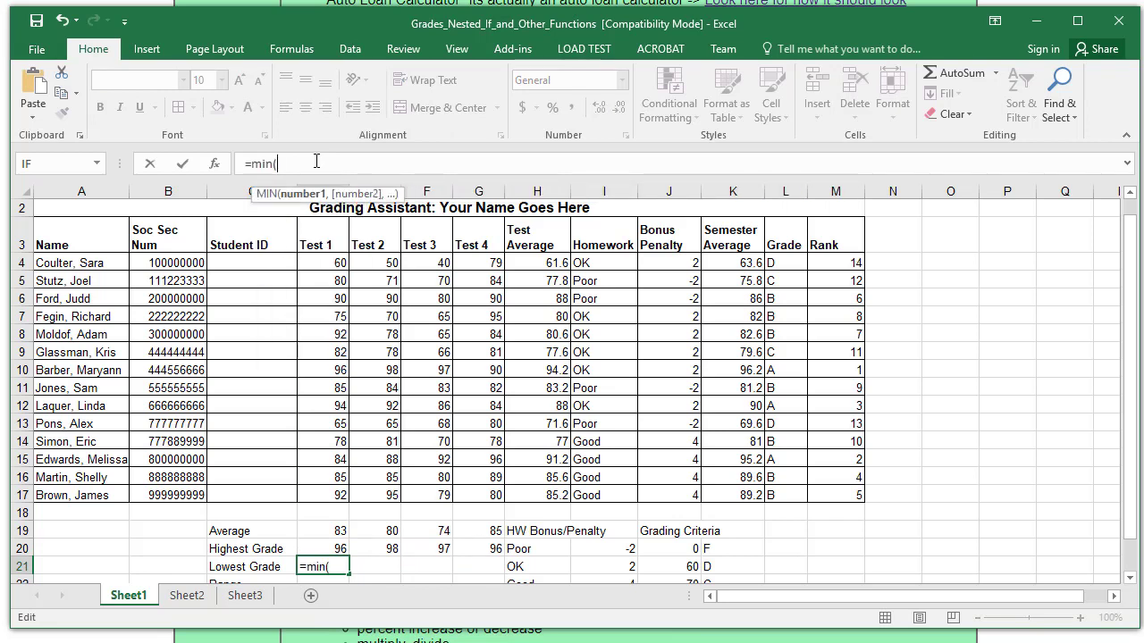
left_click_drag(323, 263, 319, 496)
left_click(183, 165)
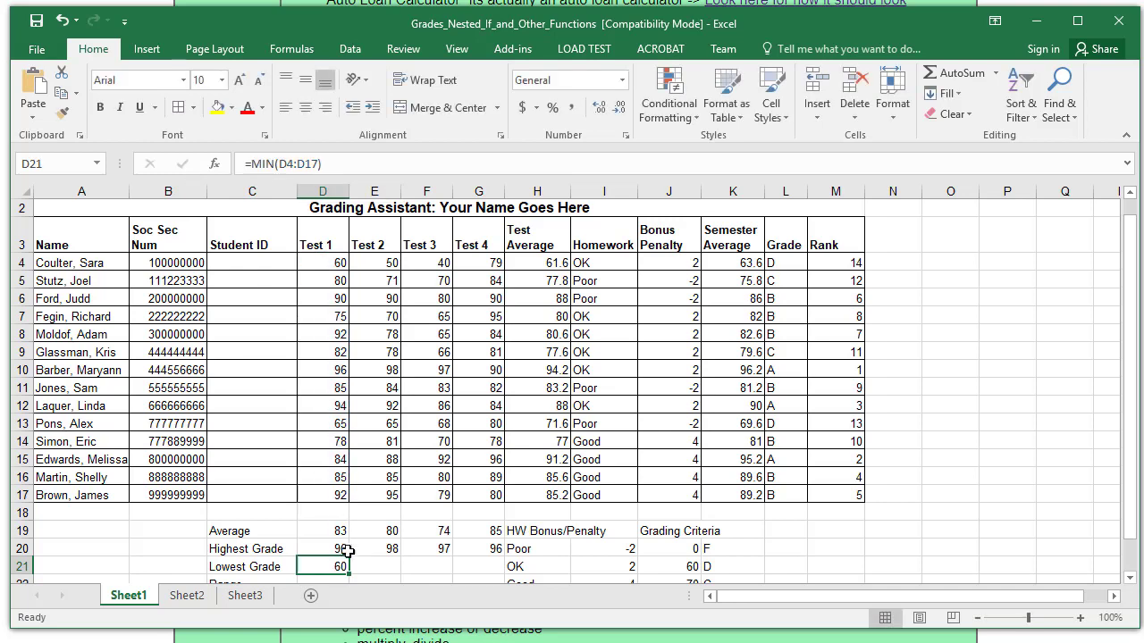
left_click_drag(352, 573, 451, 572)
scroll(433, 445, "down", 1)
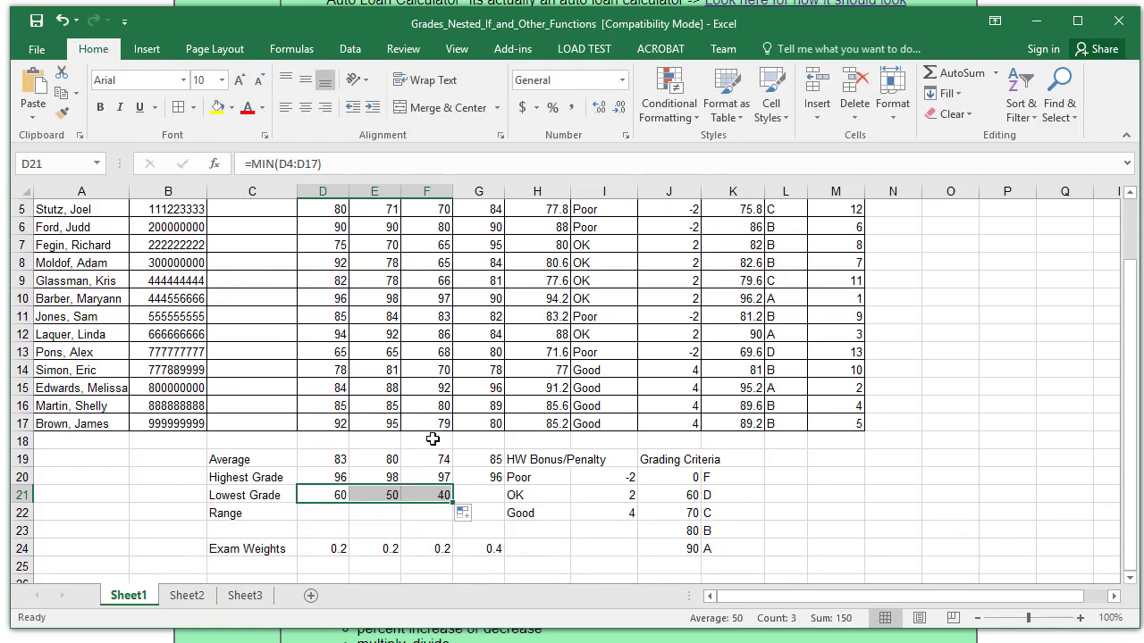
left_click(338, 513)
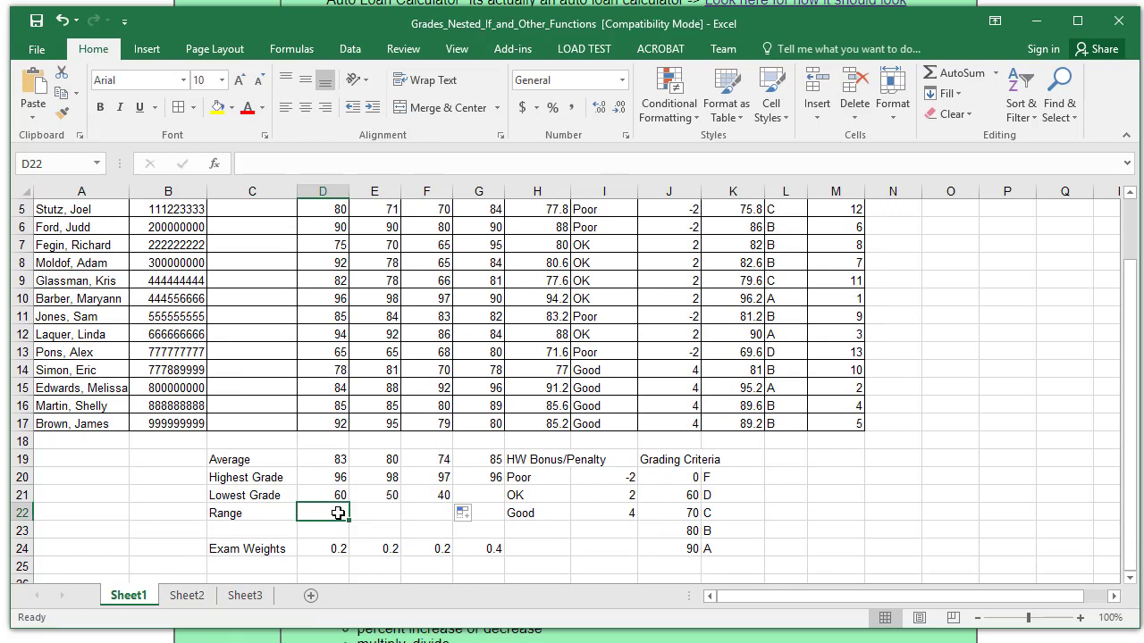
- Enter =D20-D21 as the Test 1 Range and fill it across to F22
left_click(300, 166)
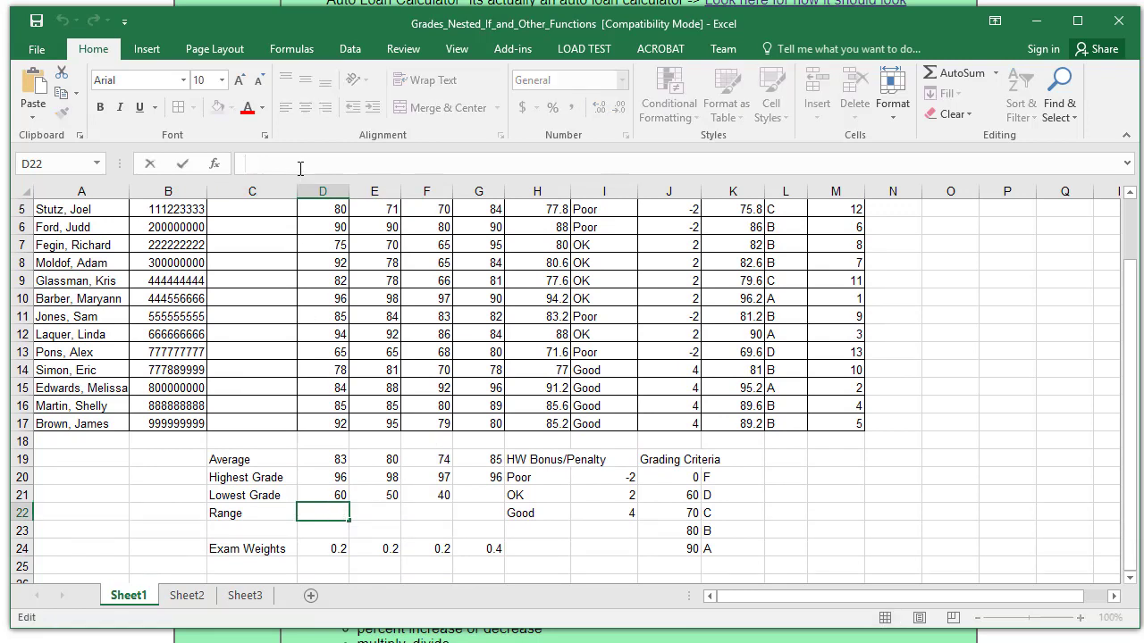
type("=")
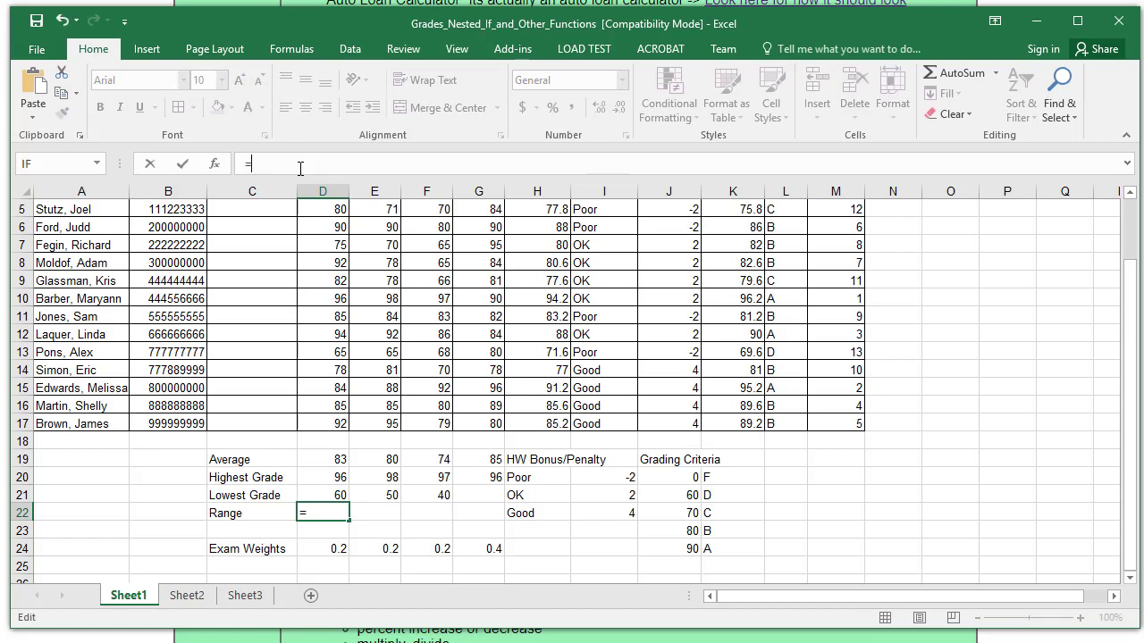
left_click(330, 482)
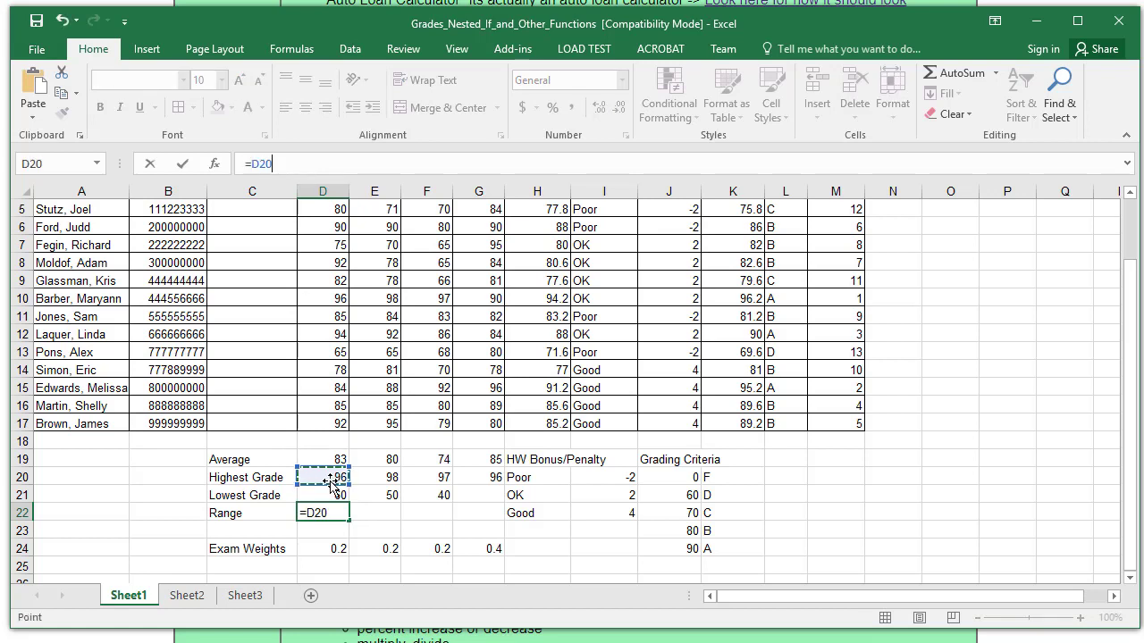
type("-")
left_click(331, 495)
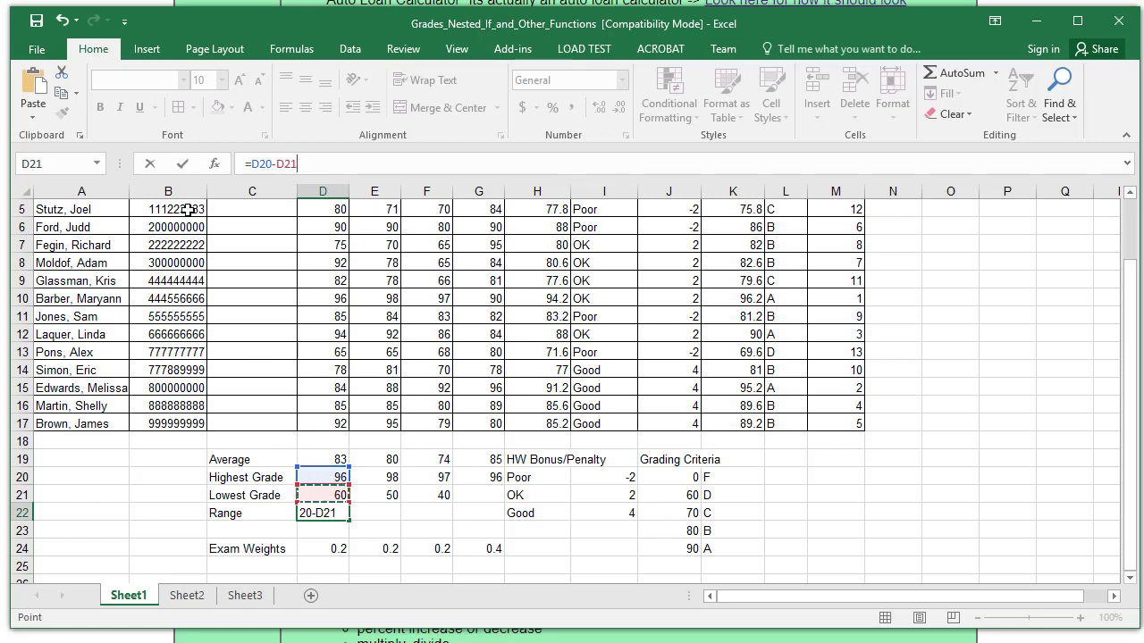
left_click(182, 165)
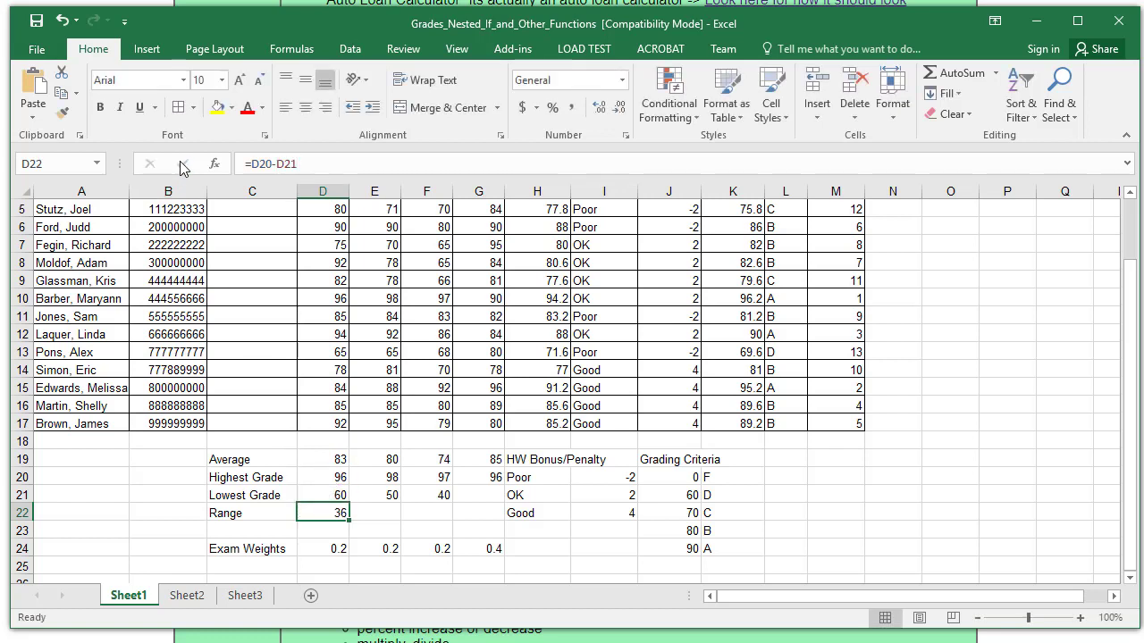
left_click_drag(348, 521, 449, 518)
- Check that the Test 2 Range in E22 holds =E20-E21
left_click(373, 509)
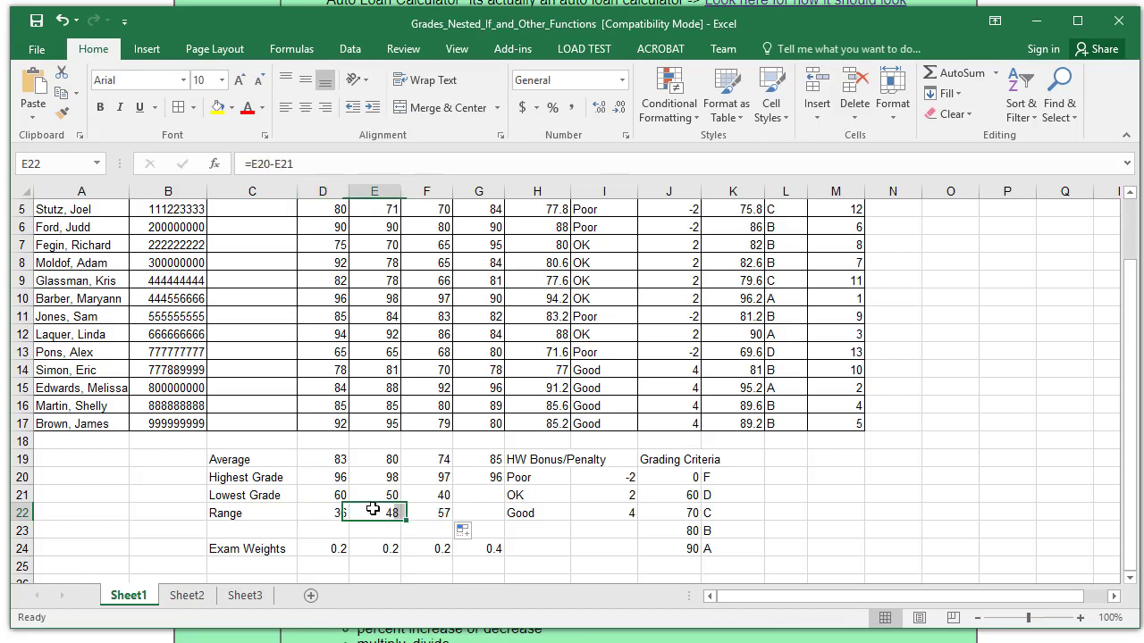
double_click(373, 509)
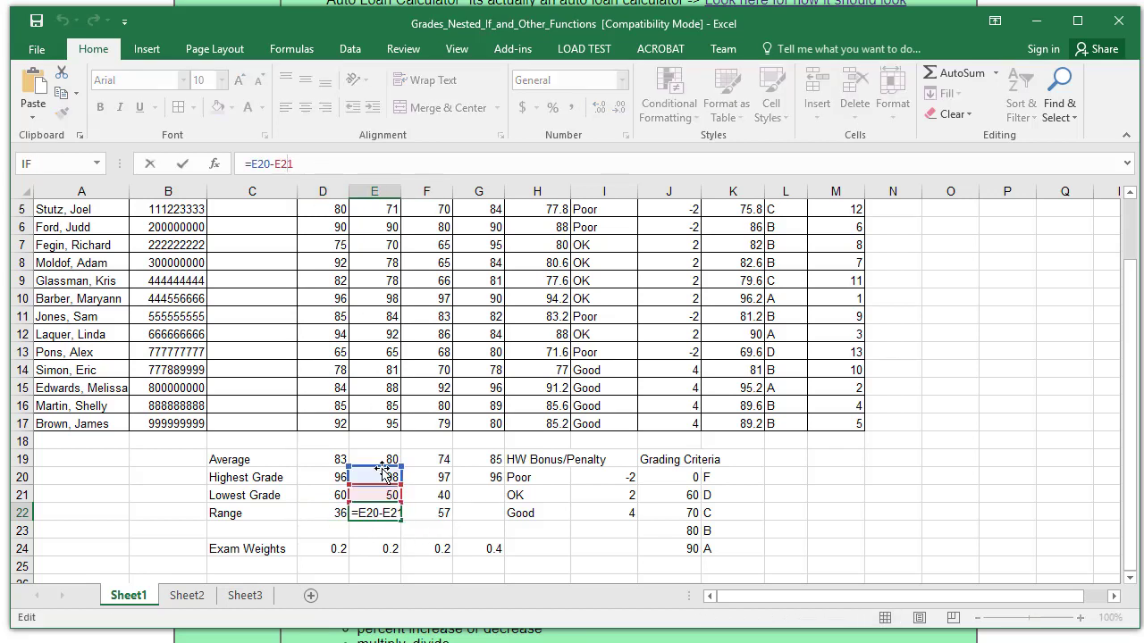
left_click(184, 166)
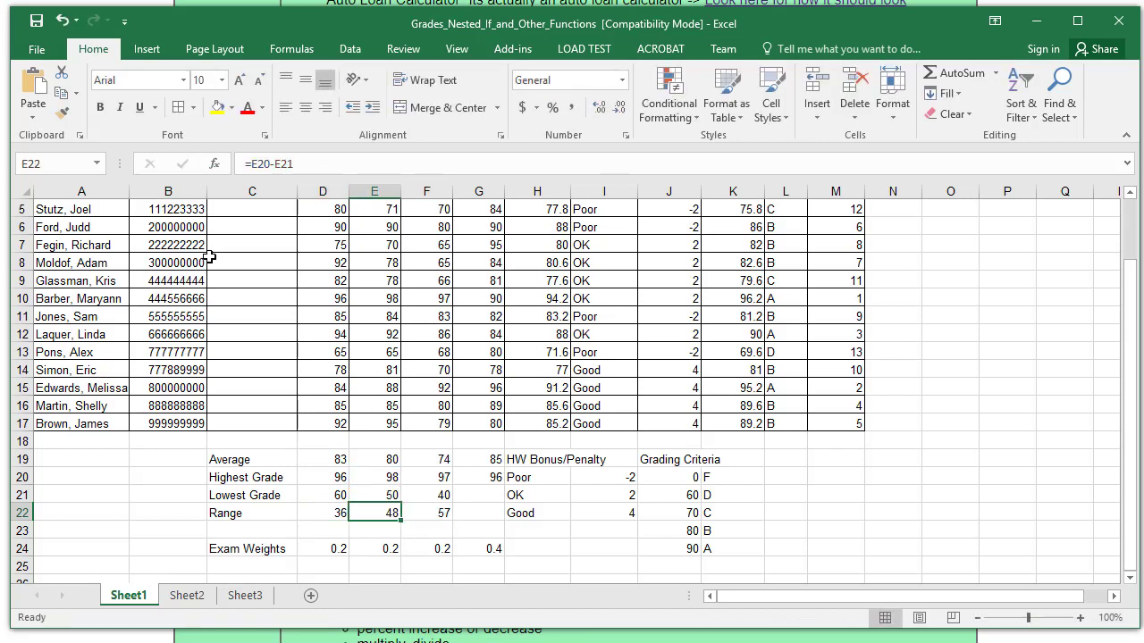
- Copy the Lowest Grade formula from F21 into G21, giving 78
scroll(251, 414, "down", 2)
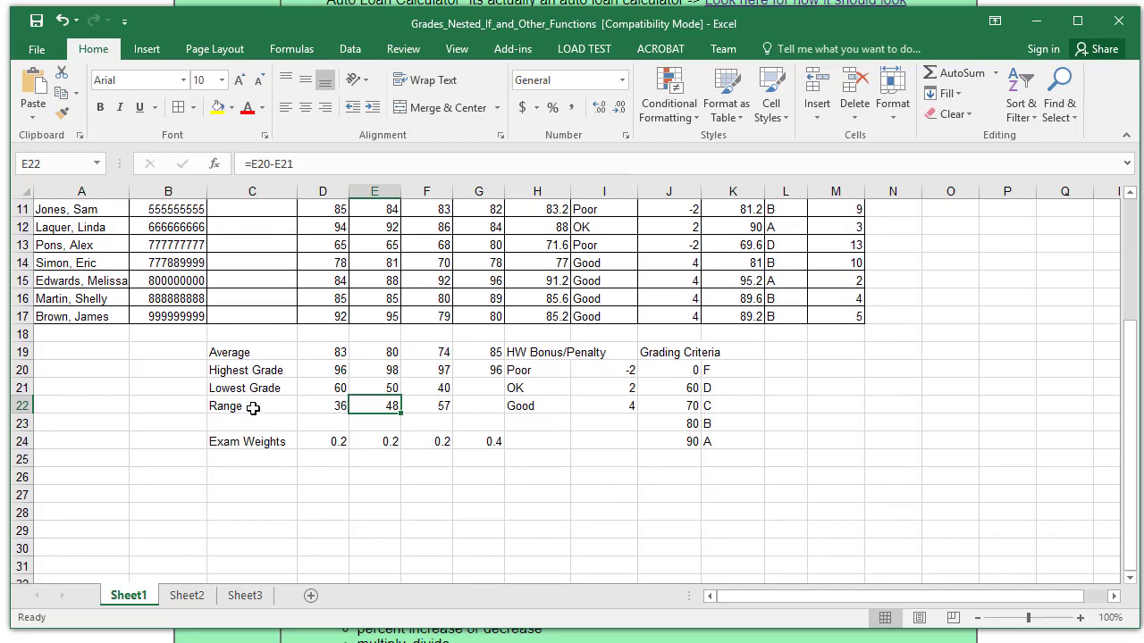
scroll(253, 408, "up", 1)
left_click(447, 442)
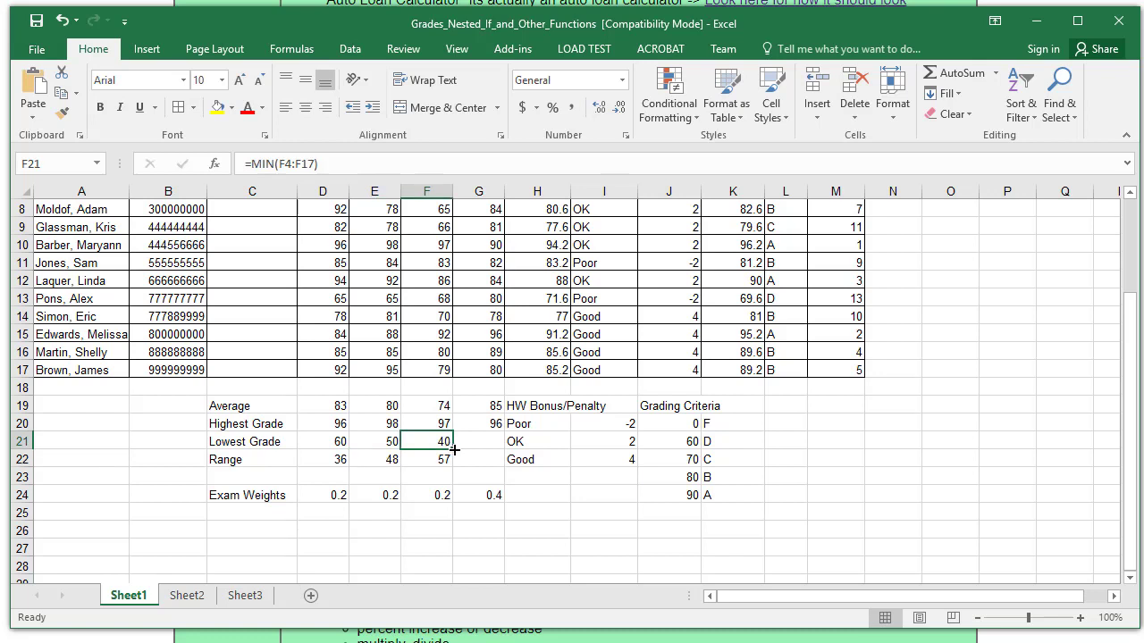
left_click_drag(452, 451, 485, 459)
left_click(434, 460)
- Fill the Range formula into G22 (18) and shade the C19:G22 summary block light blue
left_click(250, 406)
left_click_drag(257, 420, 487, 460)
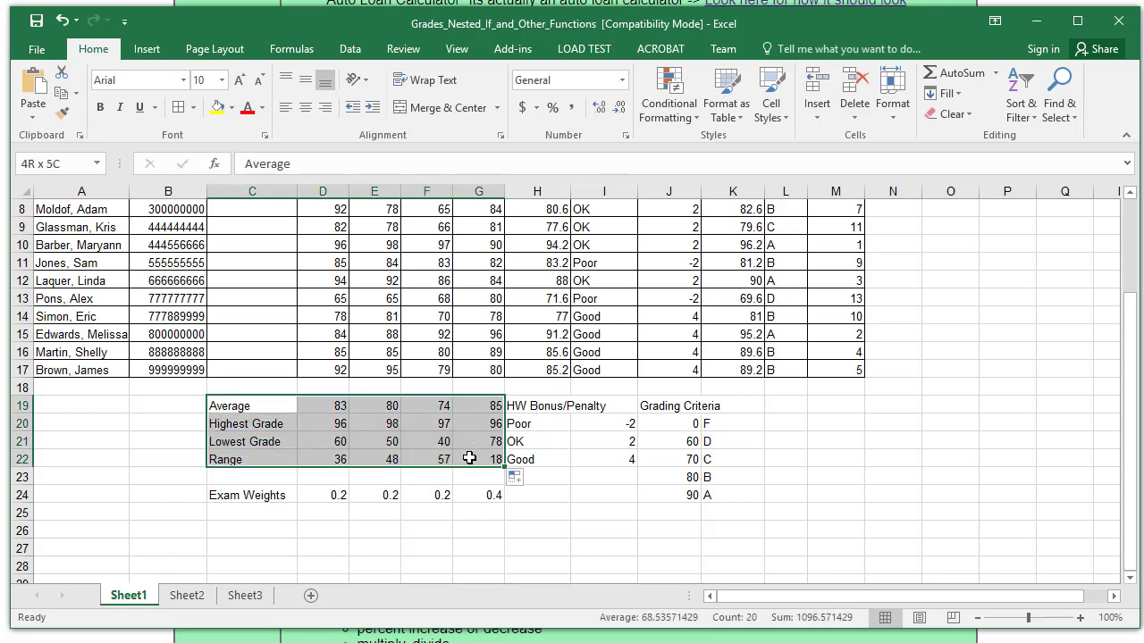
left_click(231, 107)
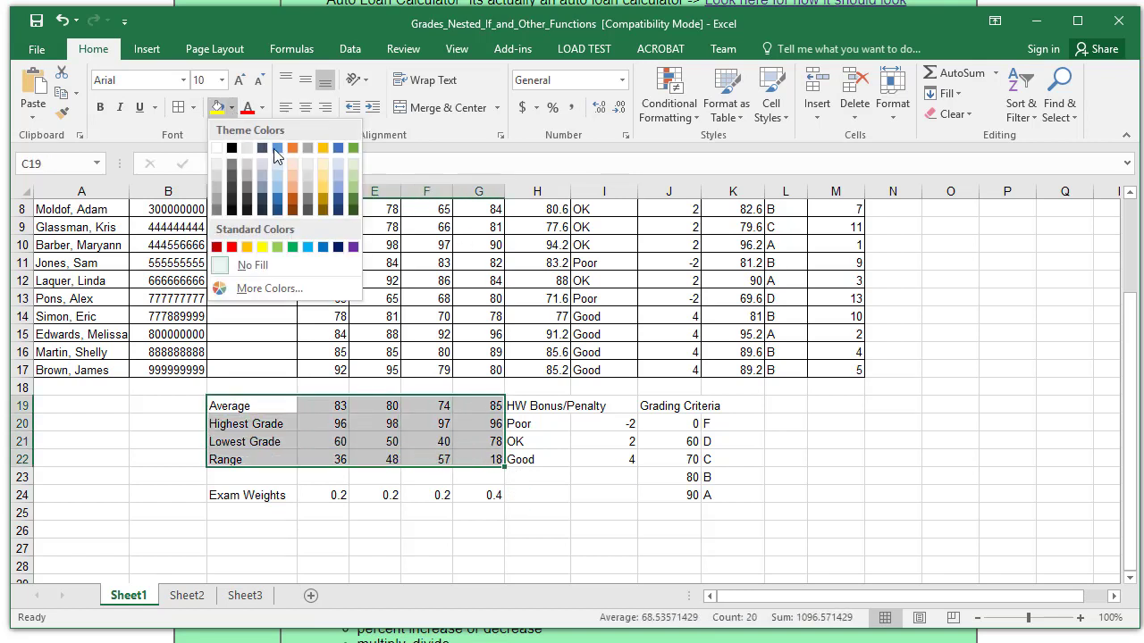
left_click(276, 164)
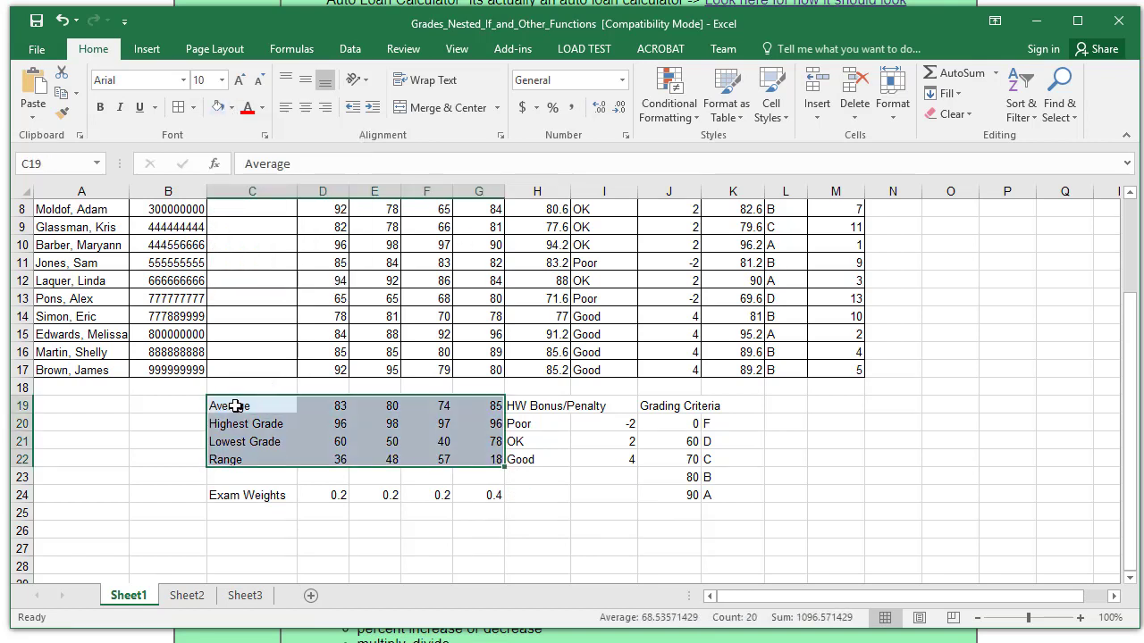
- Bold the summary labels C19:C22 and apply All Borders to C19:G22
left_click_drag(235, 406, 234, 457)
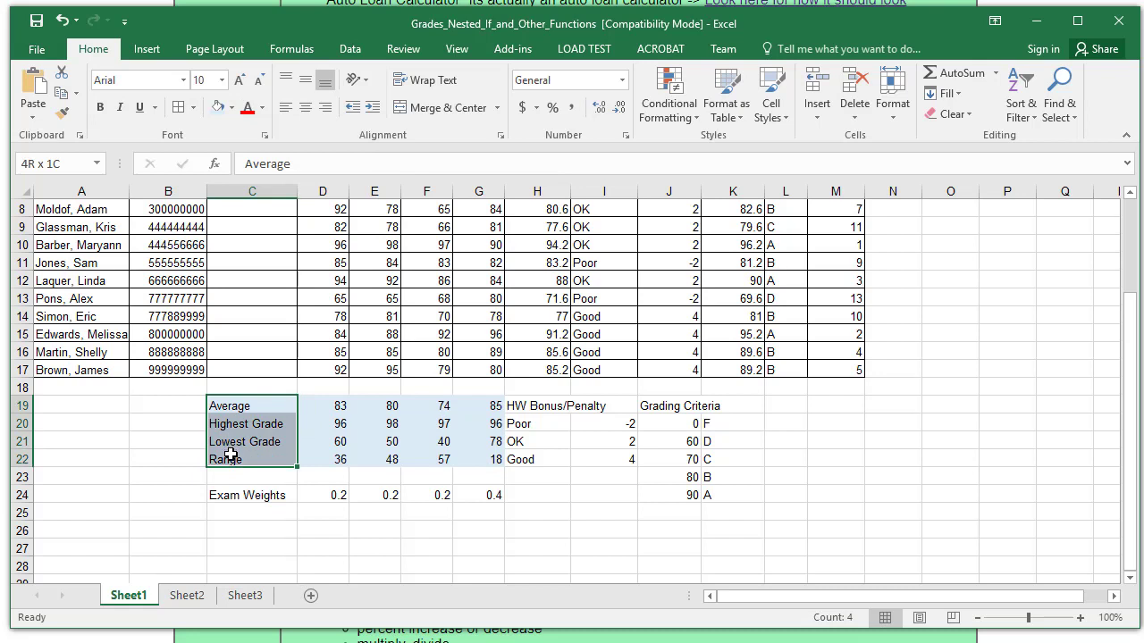
left_click(104, 105)
left_click_drag(281, 408, 478, 457)
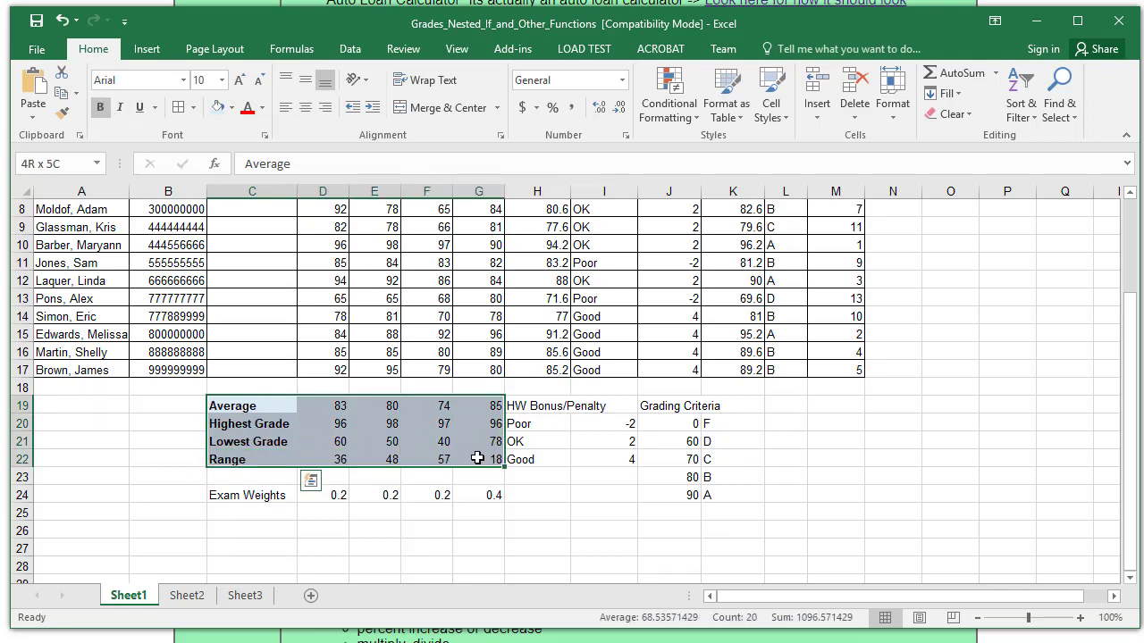
left_click(180, 106)
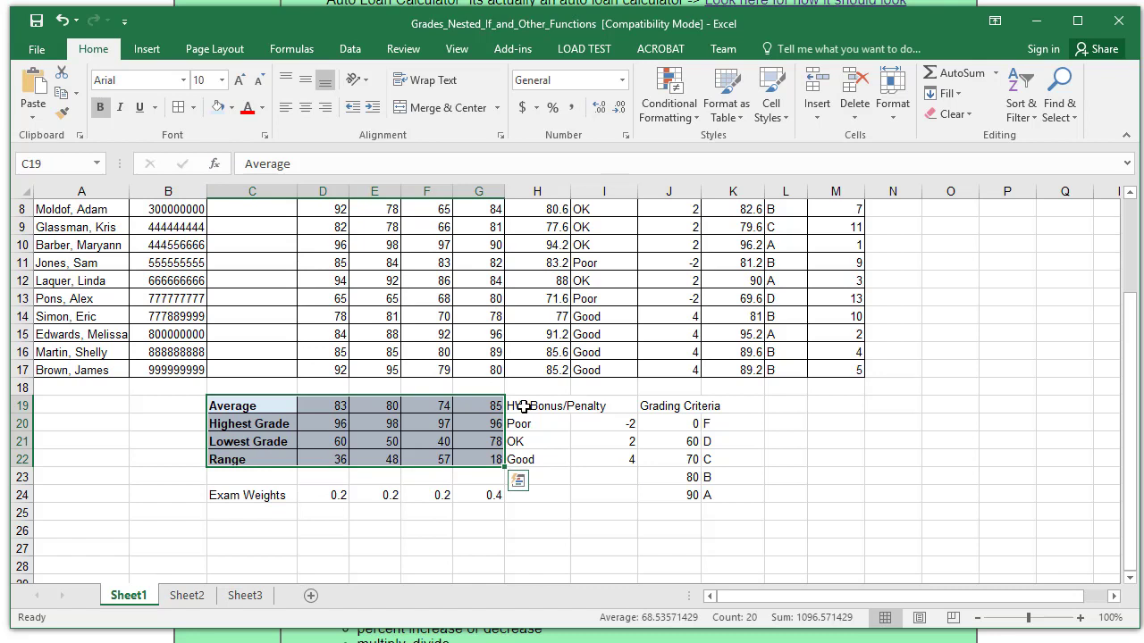
left_click_drag(524, 407, 588, 461)
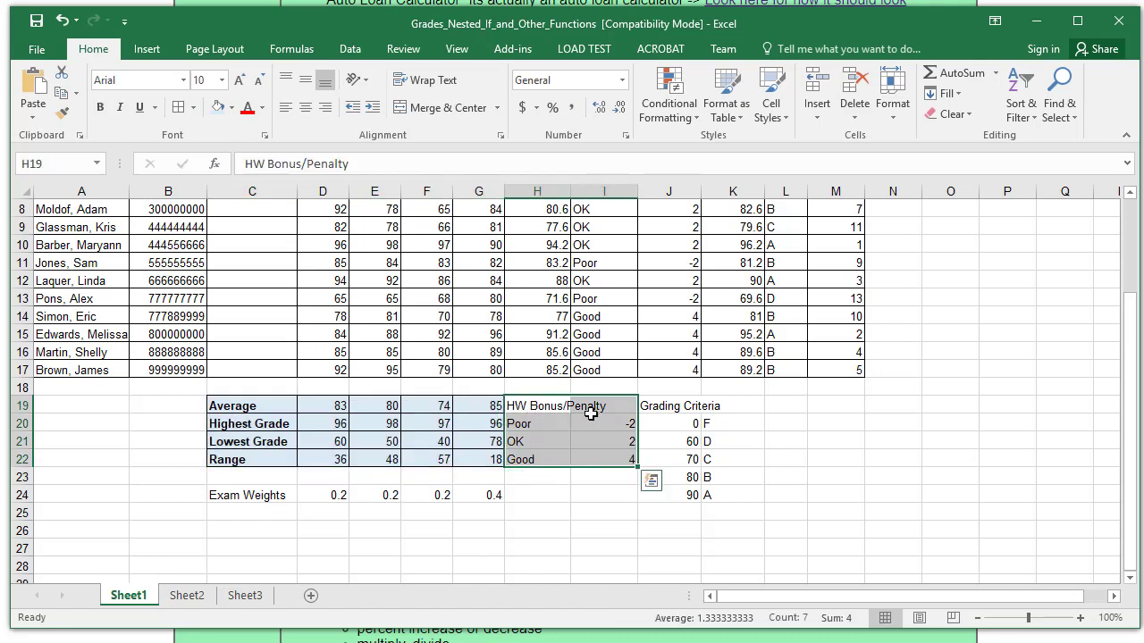
- Shade the HW Bonus/Penalty table H19:I22 light grey and apply All Borders
left_click(231, 107)
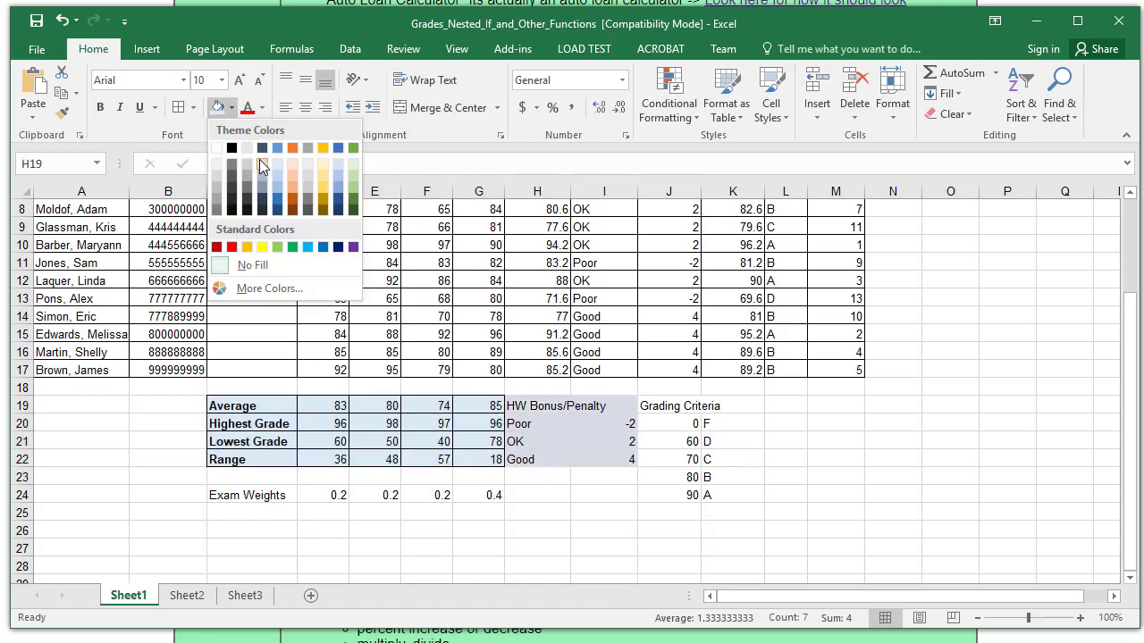
left_click(304, 165)
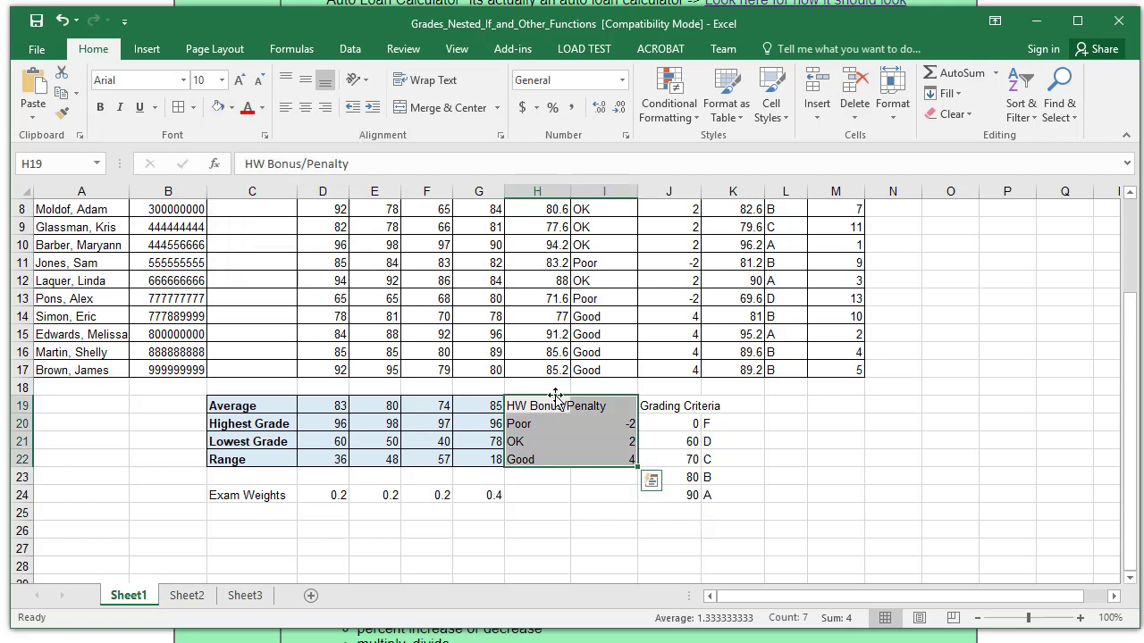
left_click(532, 407)
left_click_drag(532, 406, 595, 459)
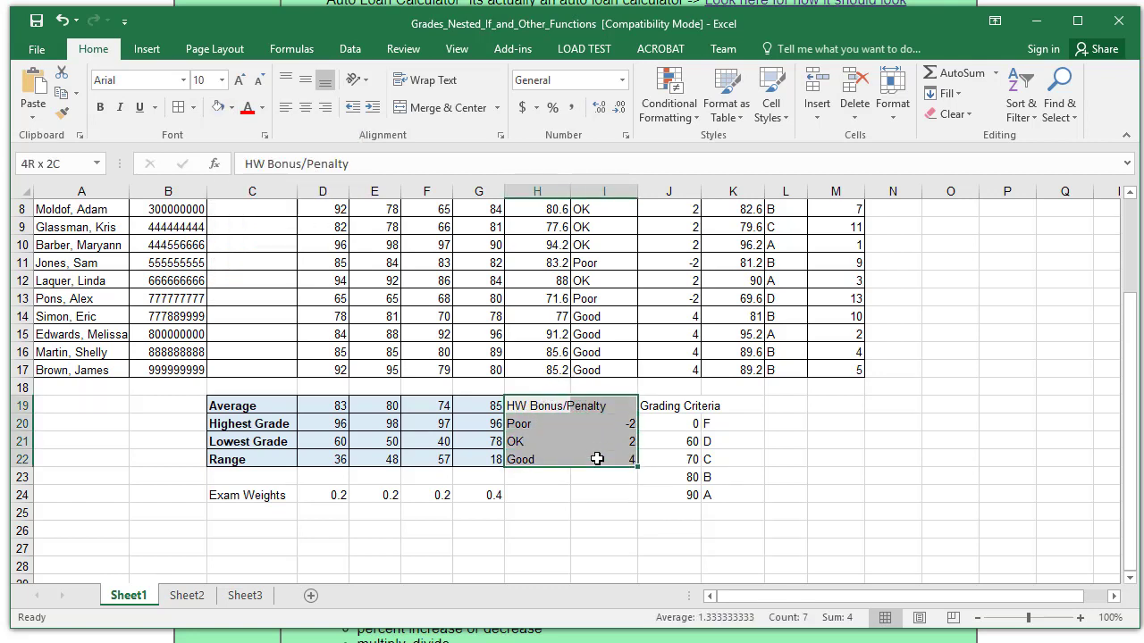
left_click(179, 108)
- Bold the HW Bonus/Penalty heading row H19:I19
left_click_drag(528, 408, 592, 408)
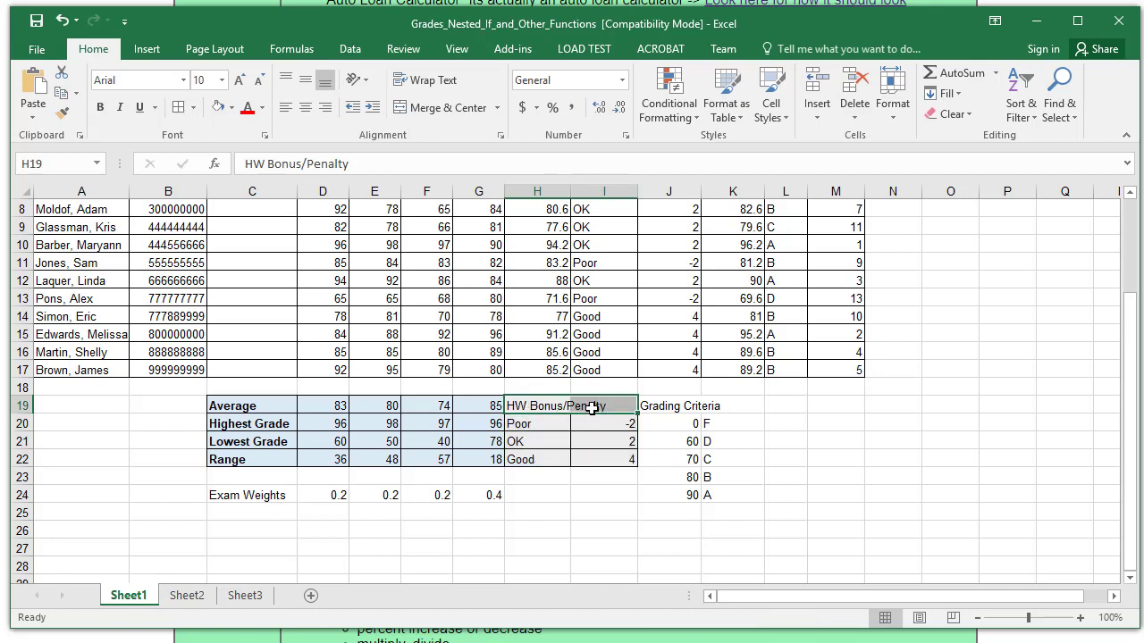
left_click(100, 108)
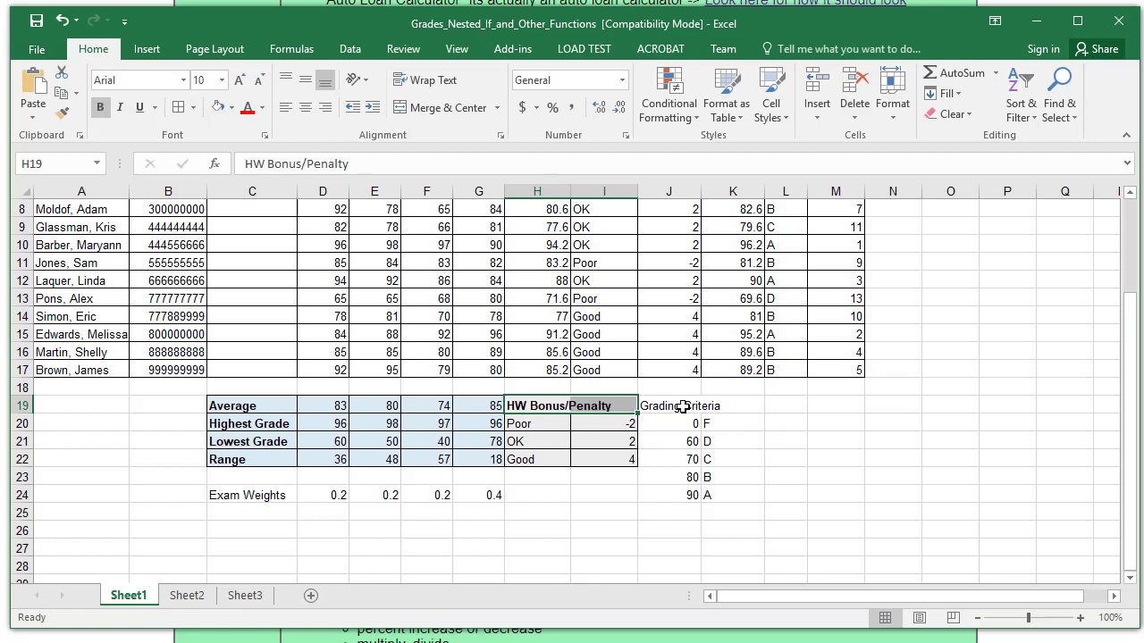
left_click_drag(682, 407, 741, 495)
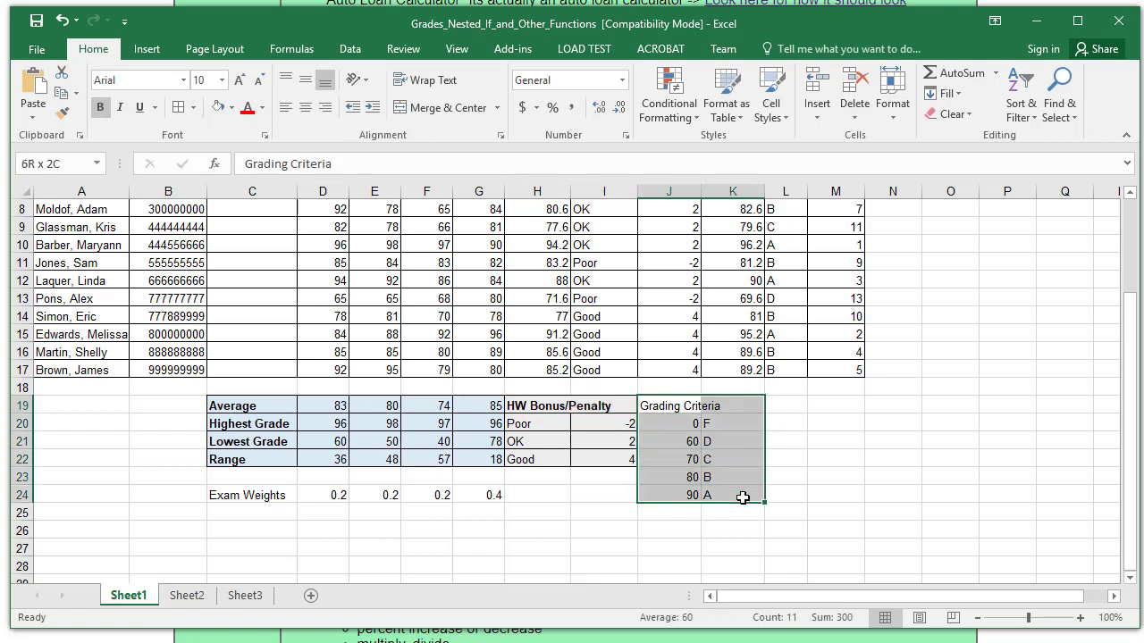
- Shade the Grading Criteria table J19:K24 light green and bold its heading row
left_click(231, 108)
left_click(361, 171)
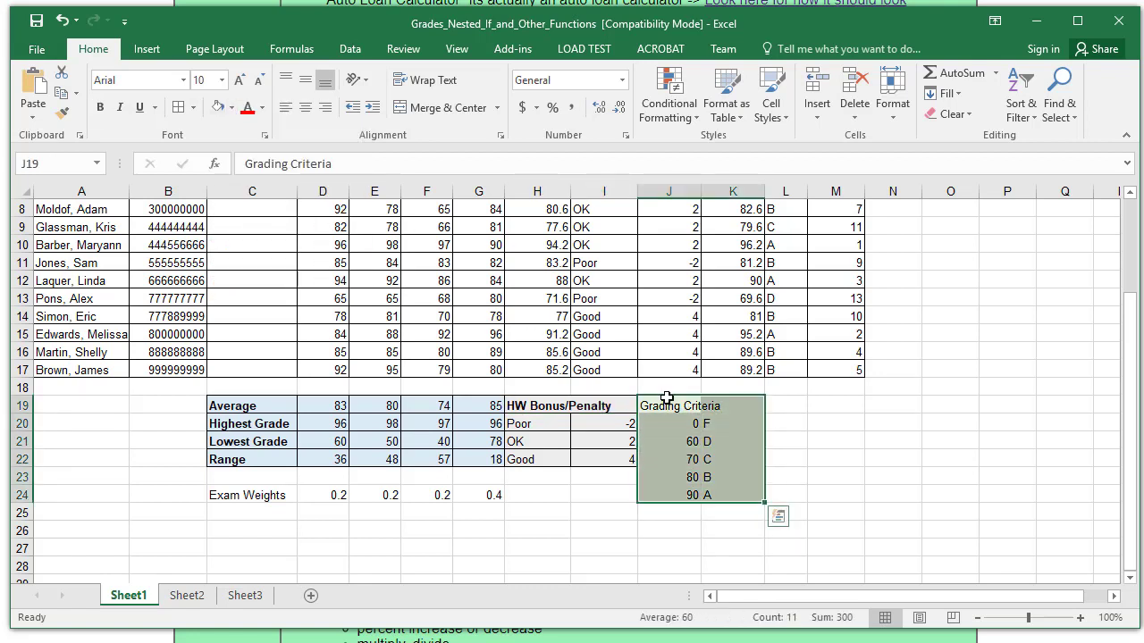
left_click_drag(667, 399, 720, 409)
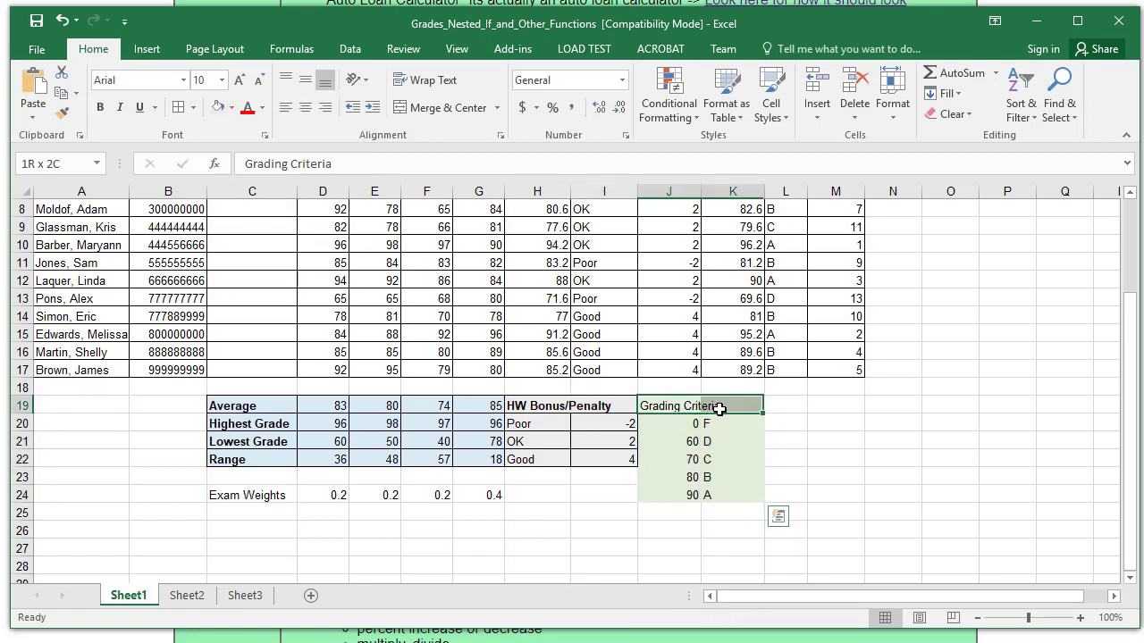
left_click(100, 107)
- Apply All Borders to the Grading Criteria table J19:K24
left_click(843, 459)
left_click_drag(679, 407, 730, 493)
left_click(179, 108)
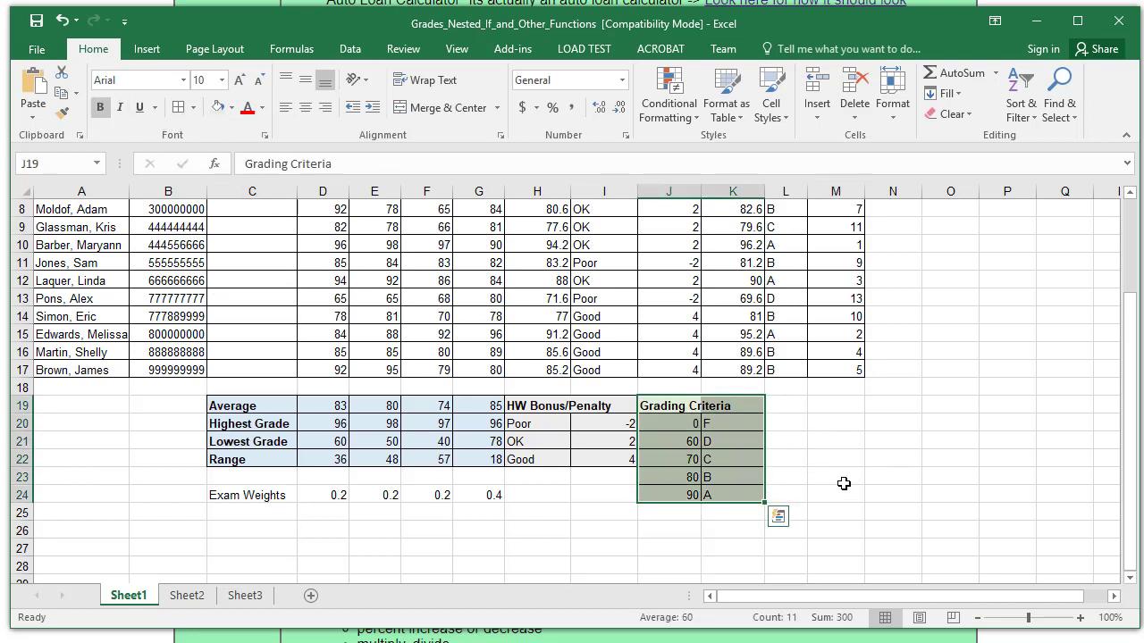
left_click(844, 477)
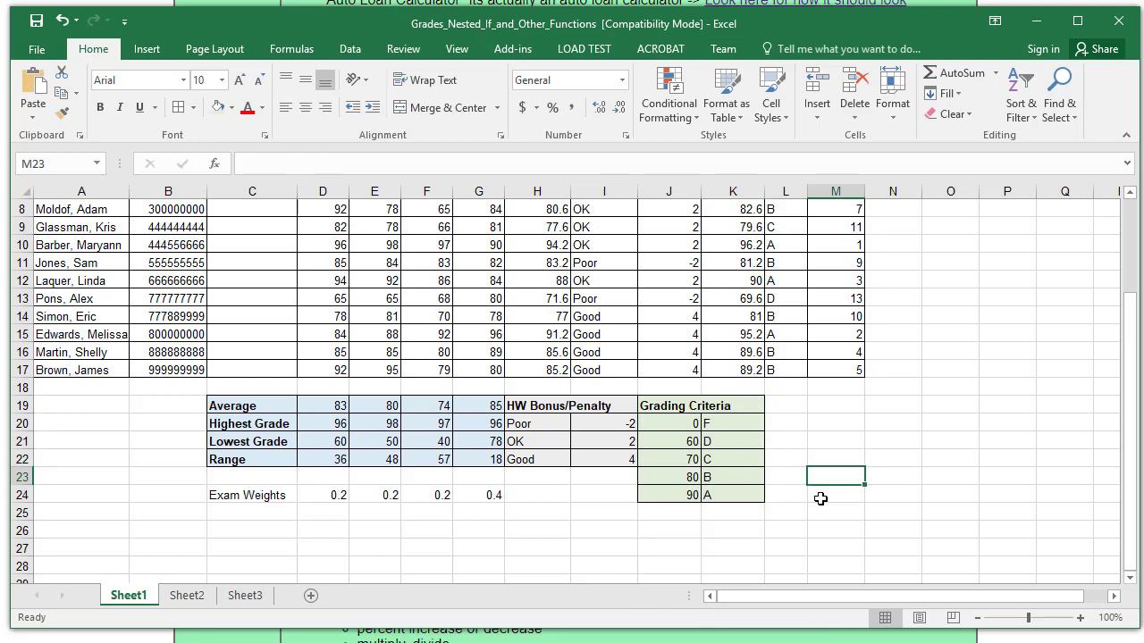
scroll(820, 498, "up", 3)
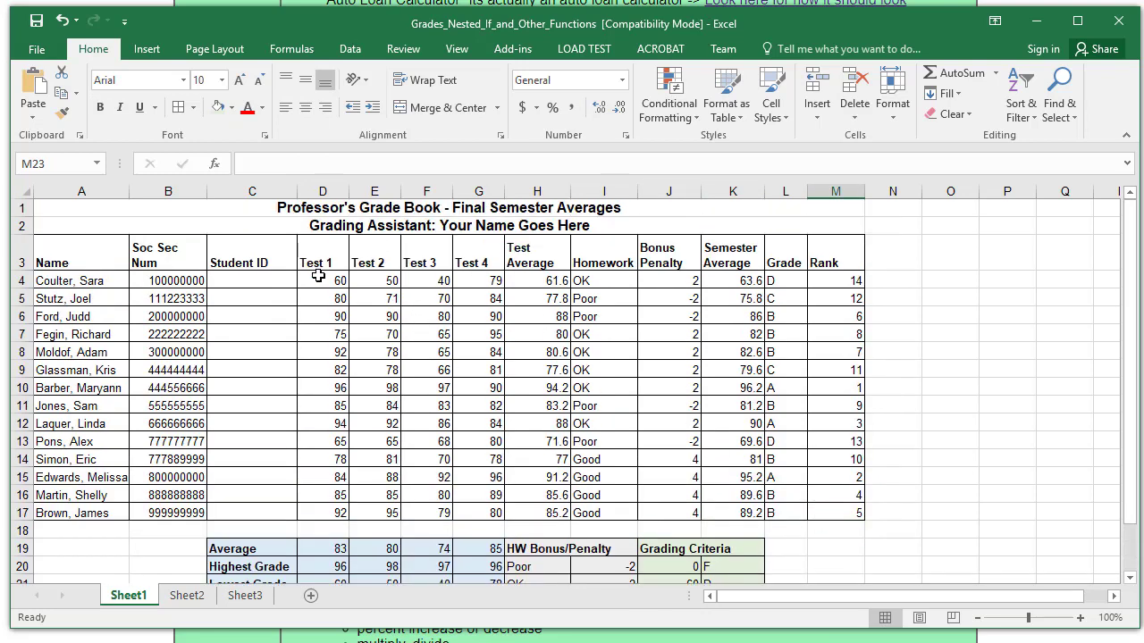
- Give the A3:M3 header row, Name through Rank, a light orange fill
left_click_drag(87, 256, 828, 259)
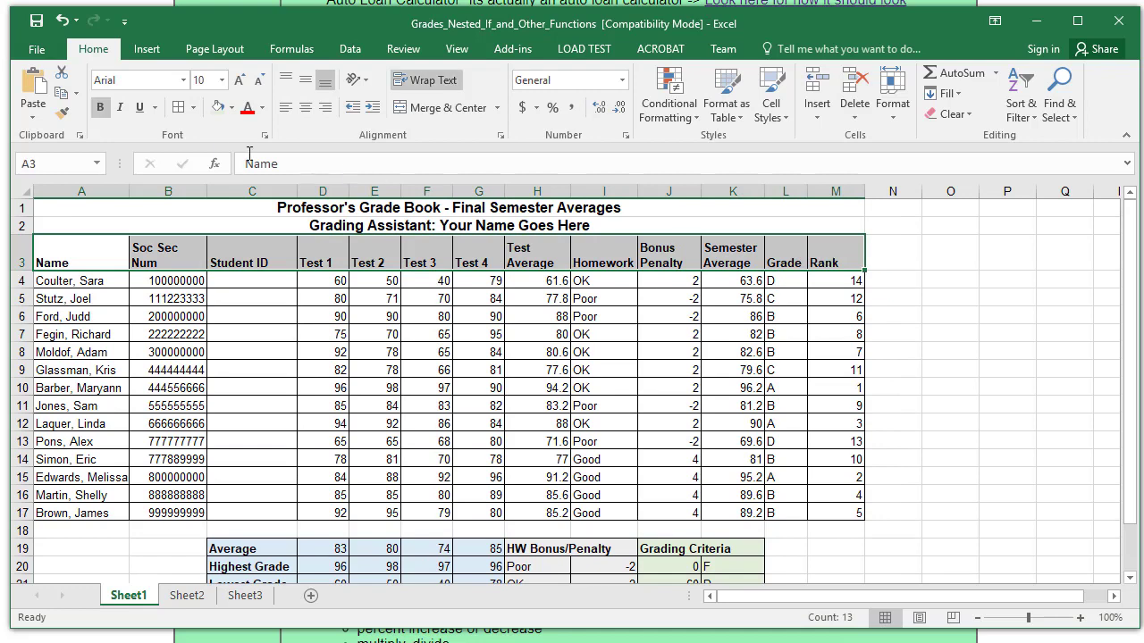
left_click(231, 109)
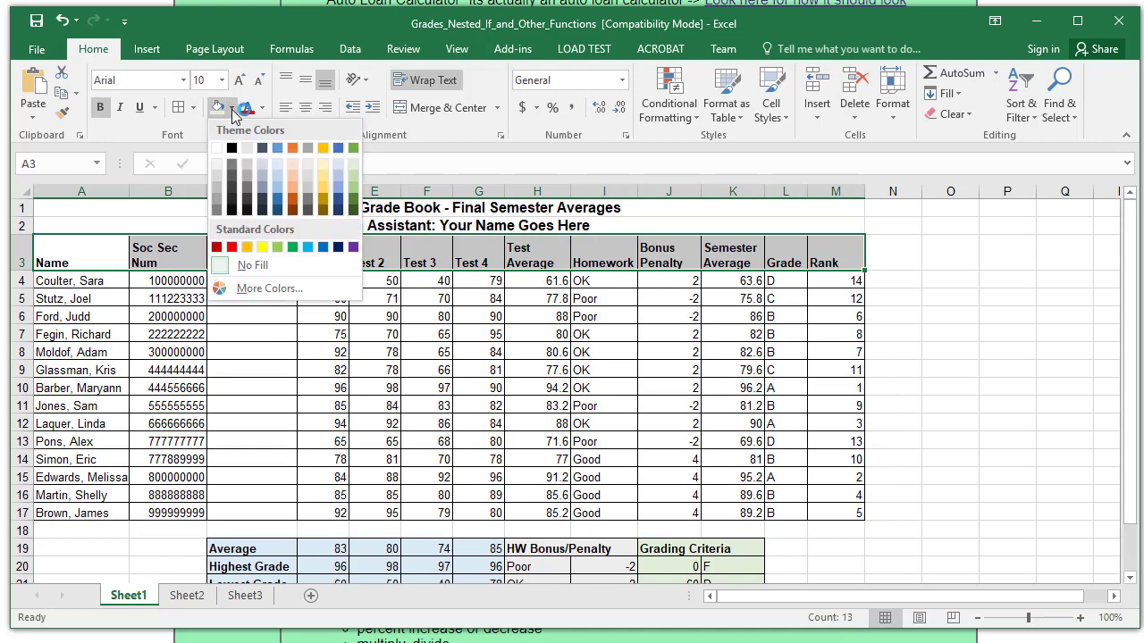
left_click(288, 165)
left_click_drag(929, 370, 1008, 370)
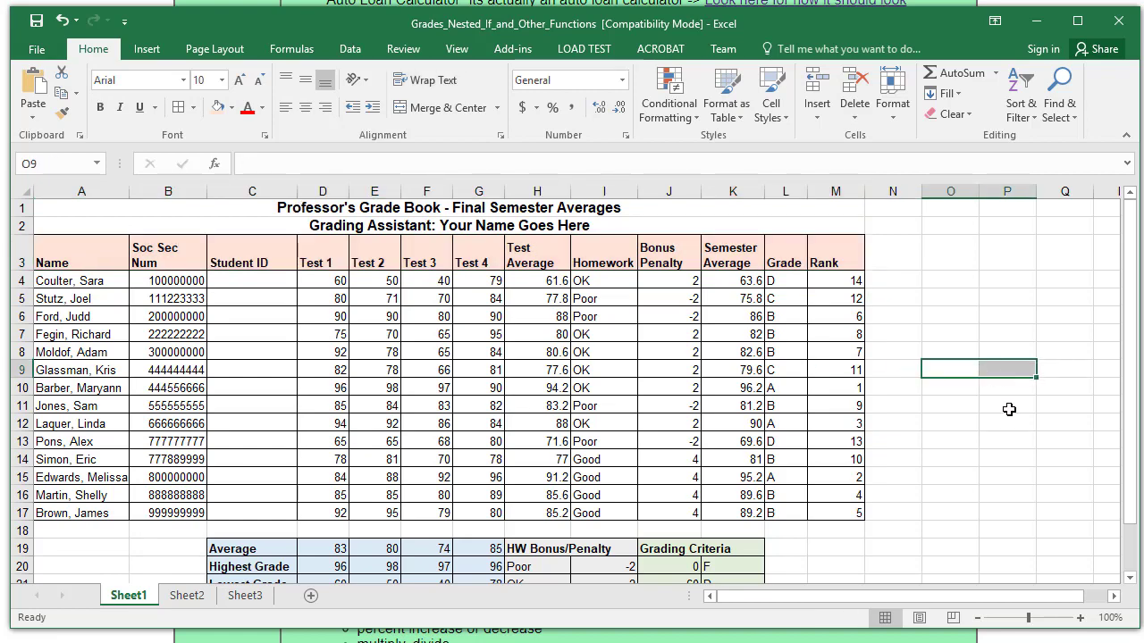
scroll(942, 450, "down", 1)
scroll(942, 450, "down", 4)
scroll(908, 449, "up", 6)
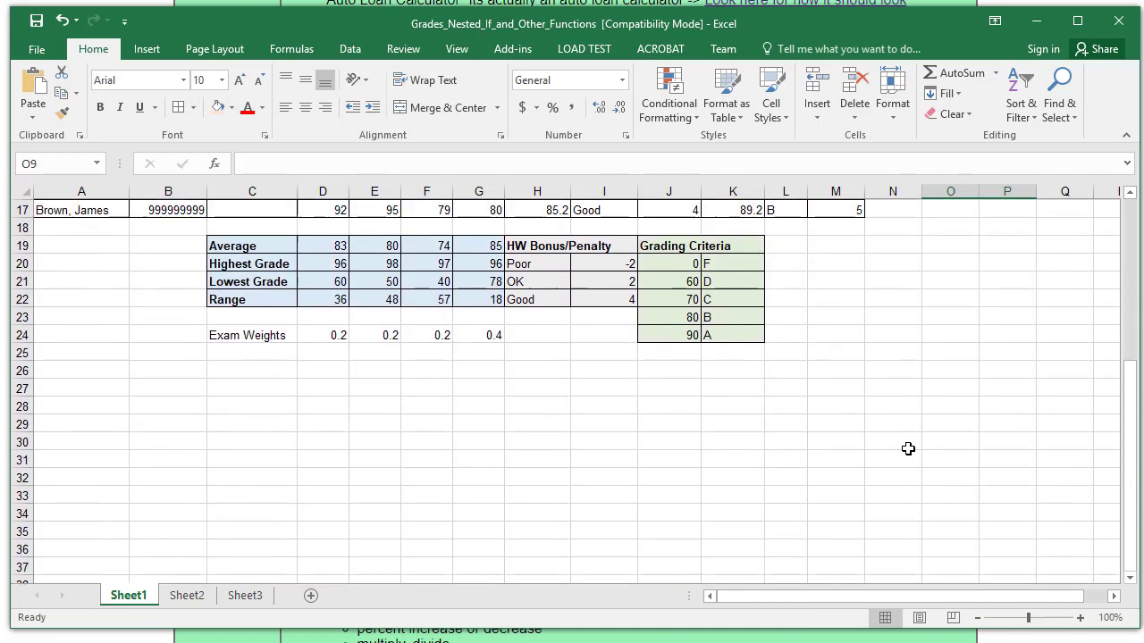